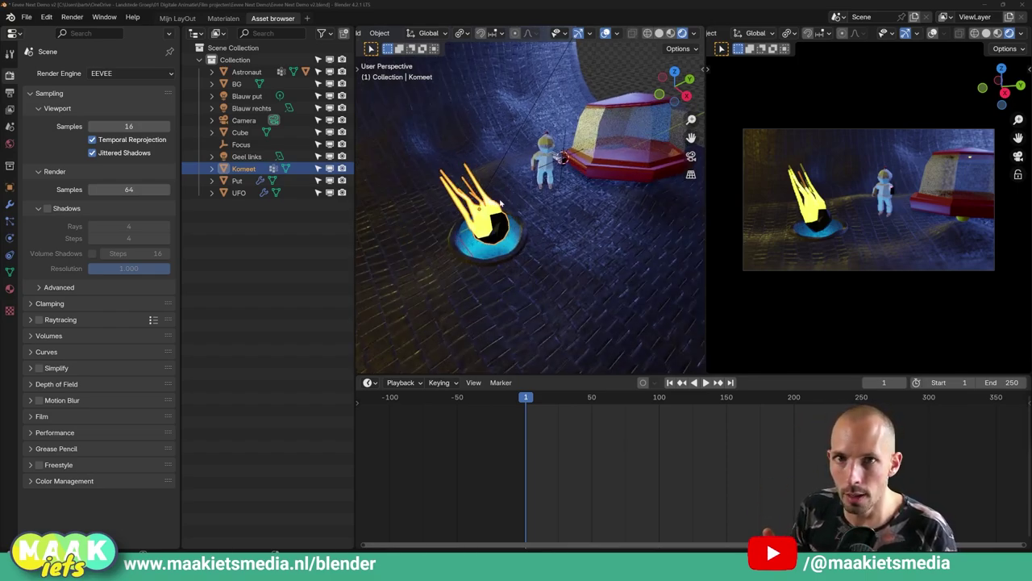
# Orbit and zoom in on the comet, astronaut and UFO, then select the comet Komeet.
pyautogui.scroll(1, 500, 201)
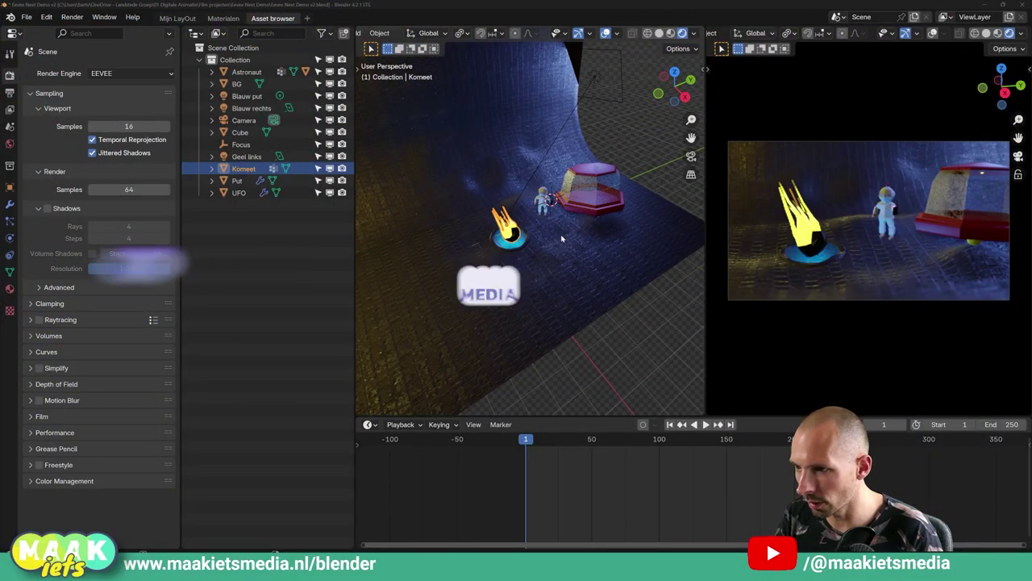
pyautogui.moveTo(562, 238)
pyautogui.mouseDown(button='middle')
pyautogui.moveTo(539, 224)
pyautogui.moveTo(357, 300)
pyautogui.moveTo(424, 227)
pyautogui.mouseUp(button='middle')
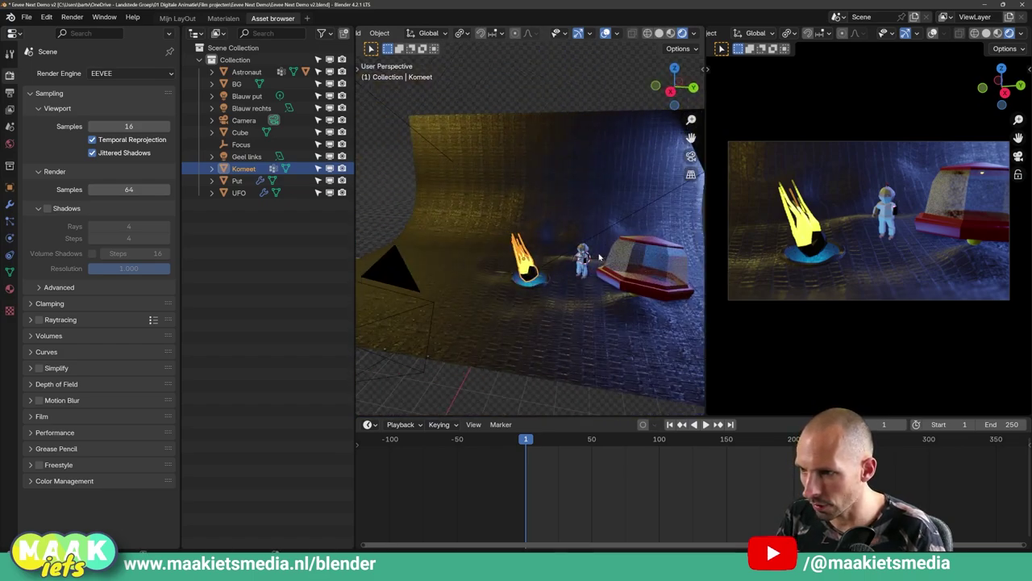
pyautogui.moveTo(601, 257)
pyautogui.mouseDown(button='middle')
pyautogui.moveTo(530, 215)
pyautogui.moveTo(530, 202)
pyautogui.moveTo(626, 253)
pyautogui.mouseUp(button='middle')
pyautogui.click(626, 254)
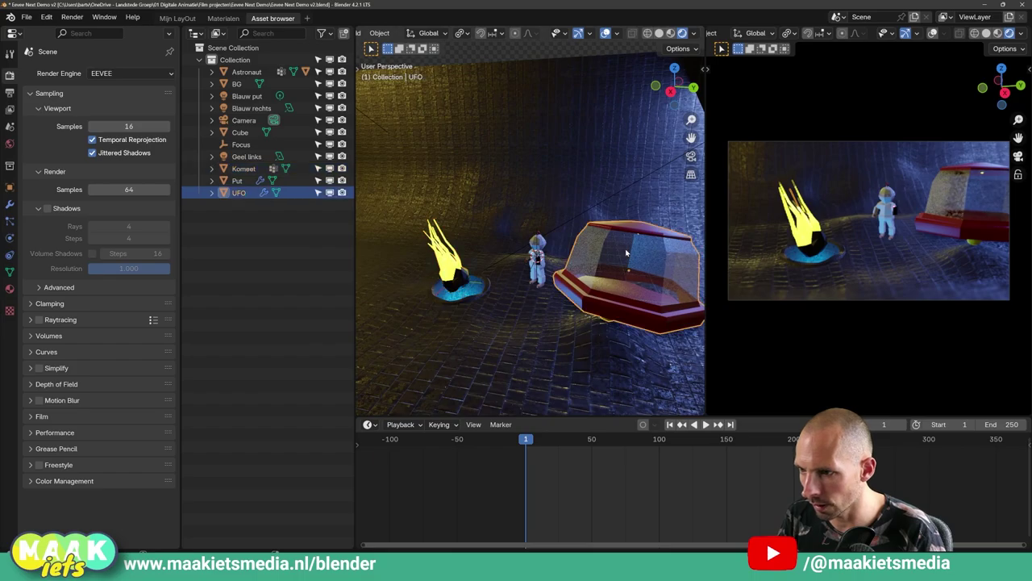
pyautogui.scroll(3, 488, 308)
pyautogui.scroll(3, 500, 291)
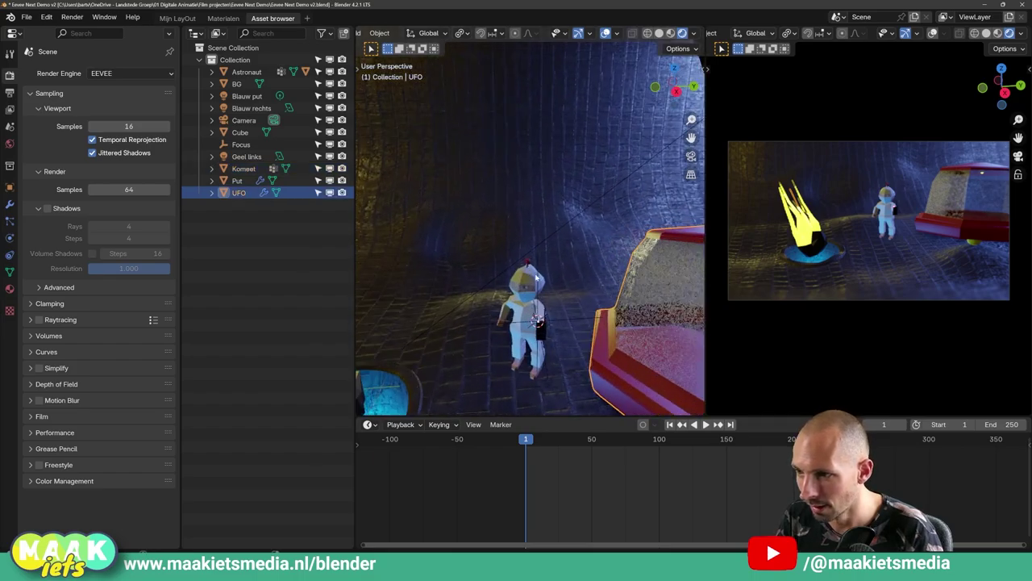
pyautogui.moveTo(549, 311)
pyautogui.keyDown('shift'); pyautogui.mouseDown(button='middle')
pyautogui.moveTo(550, 238)
pyautogui.moveTo(640, 193)
pyautogui.moveTo(485, 232)
pyautogui.moveTo(509, 290)
pyautogui.moveTo(529, 203)
pyautogui.moveTo(603, 231)
pyautogui.moveTo(534, 270)
pyautogui.mouseUp(button='middle'); pyautogui.keyUp('shift')
pyautogui.click(485, 231)
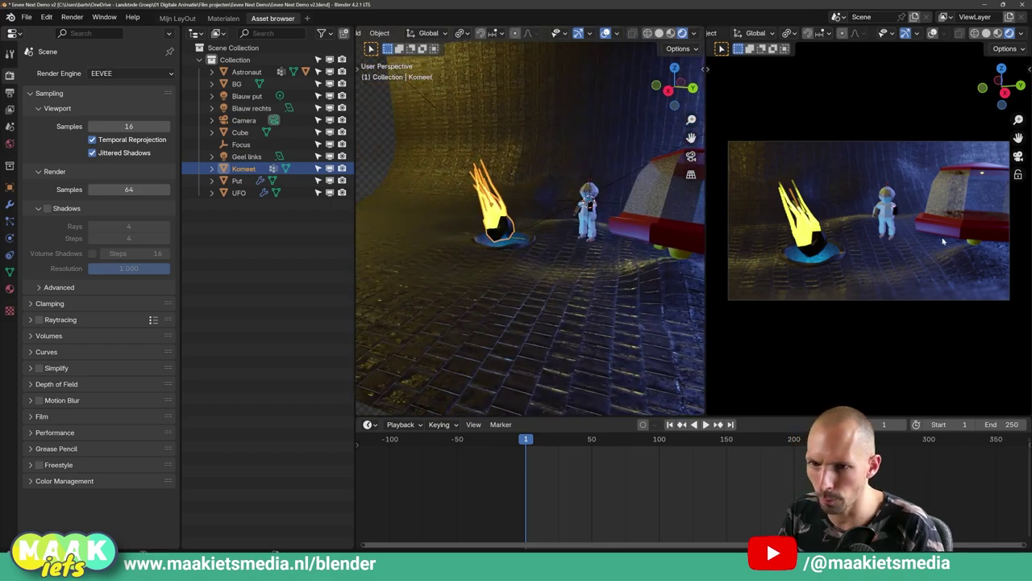
pyautogui.moveTo(580, 273)
pyautogui.mouseDown(button='middle')
pyautogui.moveTo(525, 253)
pyautogui.moveTo(514, 277)
pyautogui.moveTo(544, 288)
pyautogui.moveTo(550, 278)
pyautogui.mouseUp(button='middle')
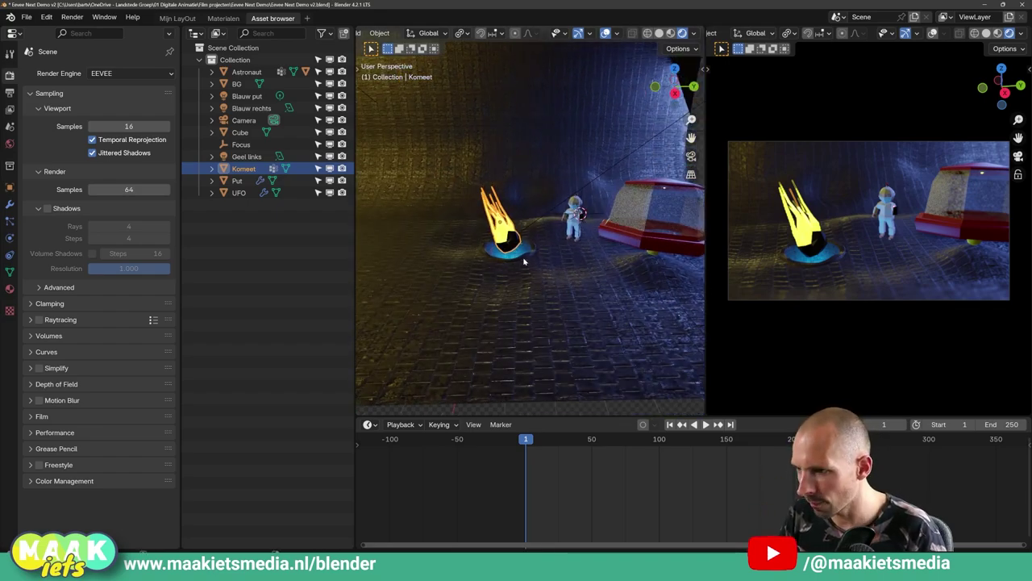
pyautogui.scroll(3, 540, 301)
pyautogui.scroll(3, 532, 274)
pyautogui.moveTo(546, 215)
pyautogui.mouseDown(button='middle')
pyautogui.moveTo(542, 271)
pyautogui.moveTo(544, 225)
pyautogui.moveTo(559, 216)
pyautogui.moveTo(547, 234)
pyautogui.moveTo(495, 258)
pyautogui.moveTo(509, 276)
pyautogui.moveTo(521, 269)
pyautogui.moveTo(521, 293)
pyautogui.moveTo(544, 240)
pyautogui.moveTo(578, 242)
pyautogui.moveTo(558, 254)
pyautogui.moveTo(524, 211)
pyautogui.moveTo(537, 201)
pyautogui.moveTo(480, 229)
pyautogui.moveTo(447, 205)
pyautogui.moveTo(524, 262)
pyautogui.mouseUp(button='middle')
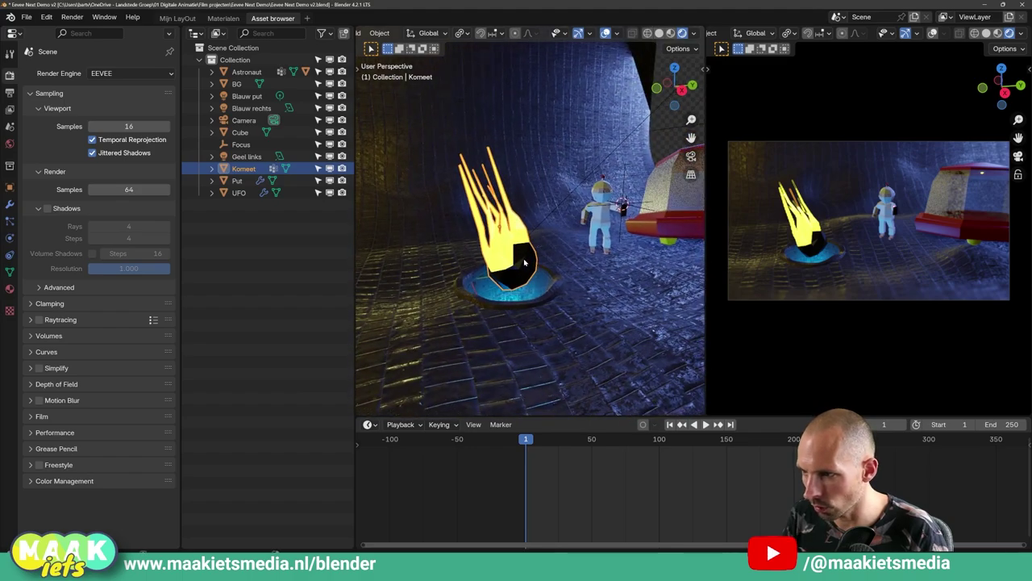
# Lower the Geel vuur komeet material's emission strength to 1.3.
pyautogui.click(10, 290)
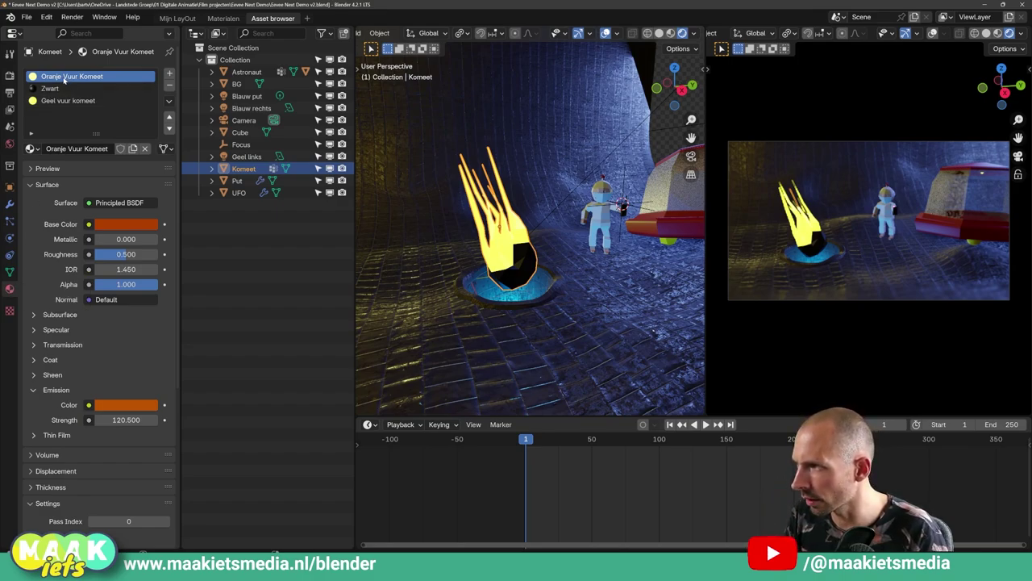
pyautogui.click(56, 88)
pyautogui.click(56, 100)
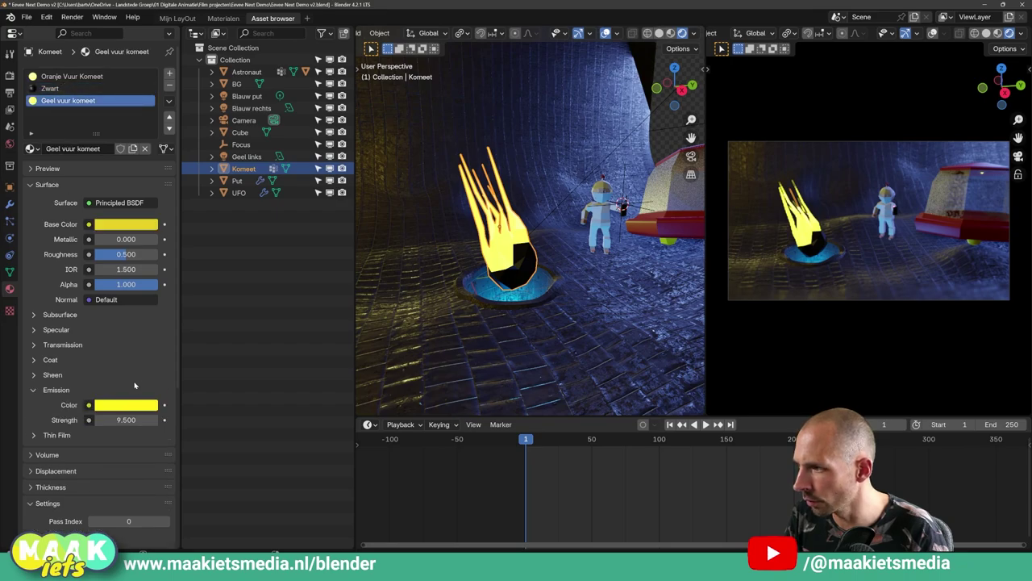
pyautogui.click(34, 390)
pyautogui.click(34, 391)
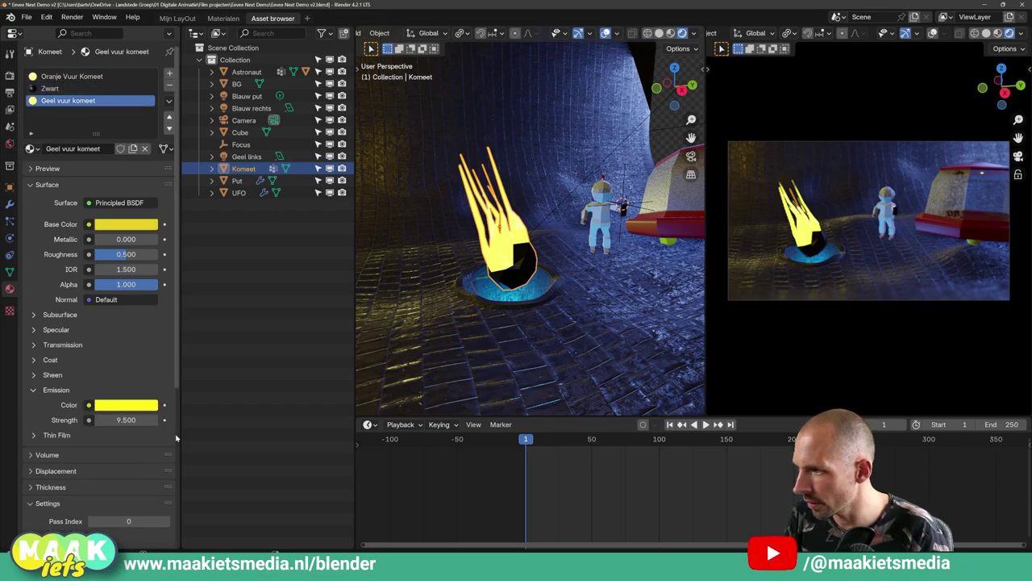
pyautogui.moveTo(126, 420)
pyautogui.mouseDown()
pyautogui.moveTo(158, 419)
pyautogui.moveTo(96, 419)
pyautogui.mouseUp()
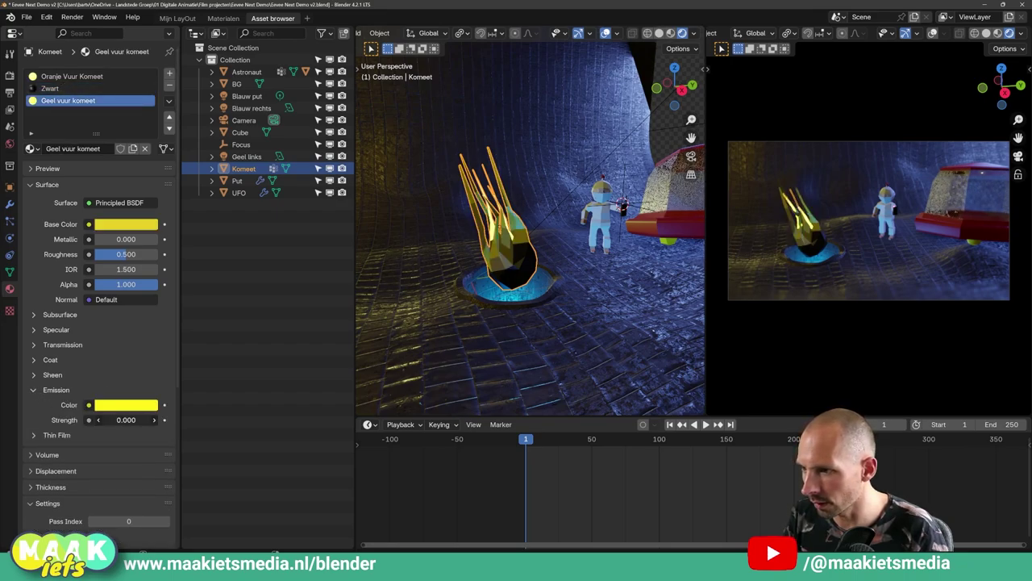
# Raise the Oranje Vuur Komeet emission strength to 311.5 and zoom back out.
pyautogui.click(97, 76)
pyautogui.moveTo(125, 419)
pyautogui.mouseDown()
pyautogui.moveTo(97, 420)
pyautogui.moveTo(134, 415)
pyautogui.mouseUp()
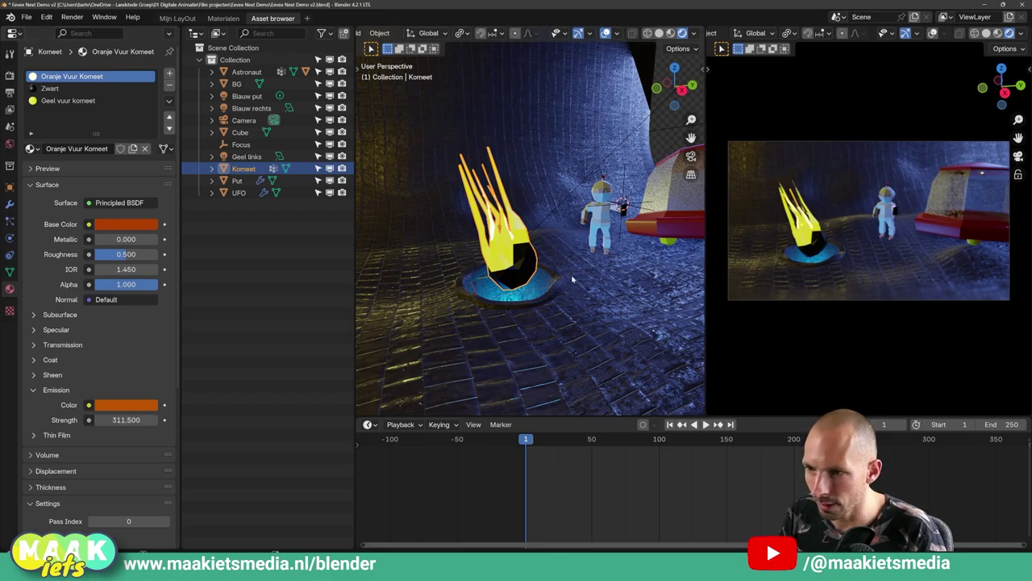
pyautogui.scroll(-3, 572, 279)
pyautogui.moveTo(572, 279); pyautogui.dragTo(546, 267, button='middle')
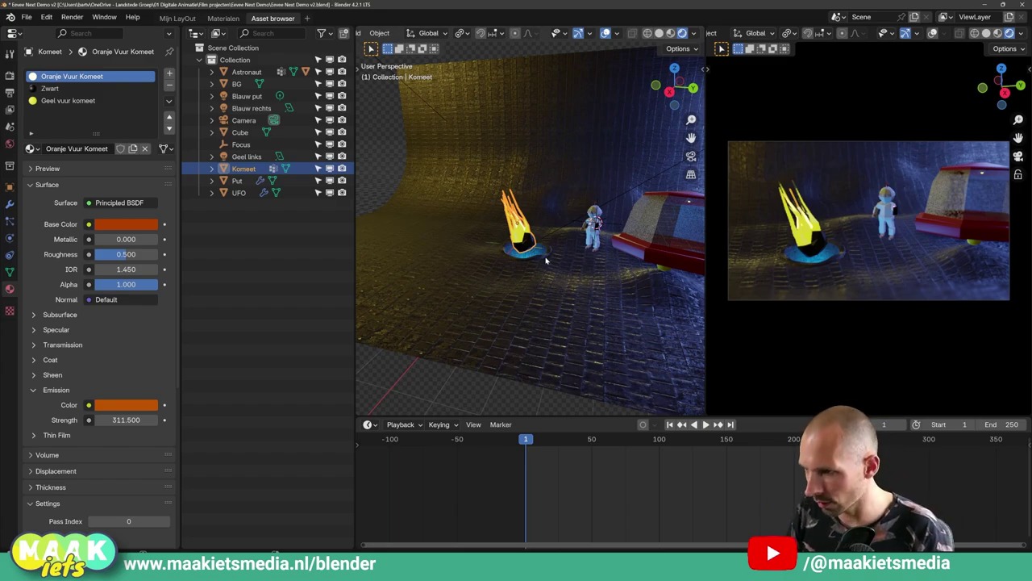
pyautogui.moveTo(546, 260); pyautogui.dragTo(487, 277, button='middle')
pyautogui.scroll(-3, 487, 277)
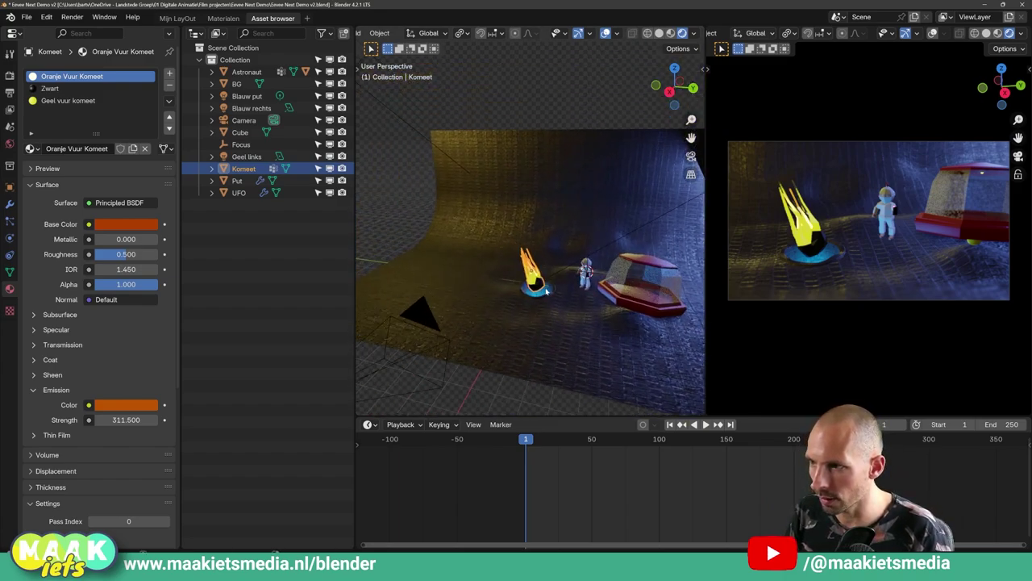
pyautogui.scroll(-2, 451, 242)
# Move the Blauw rechts light to a new position, leaving Geel links unrotated.
pyautogui.click(425, 158)
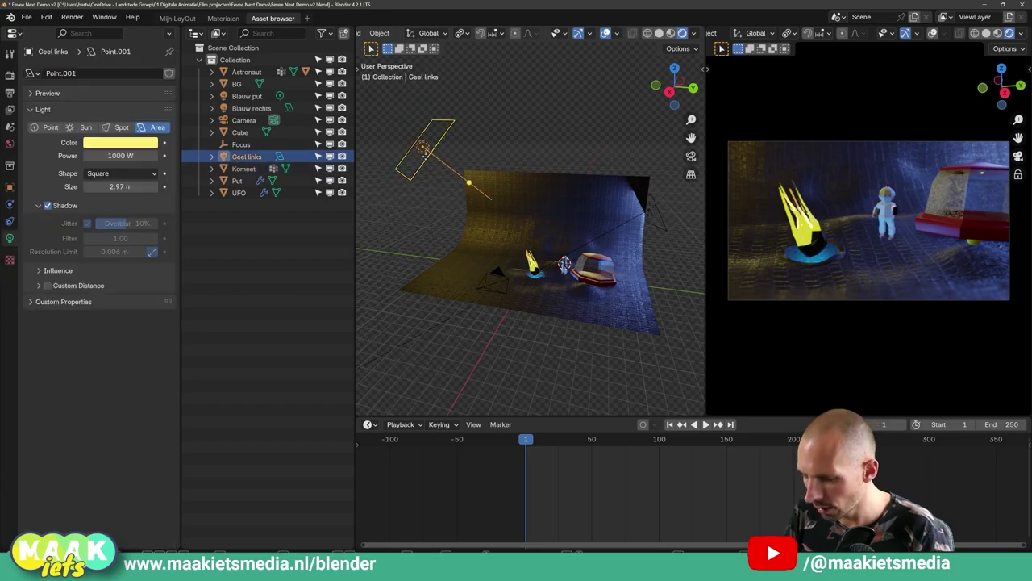
pyautogui.press('r')
pyautogui.press('Escape')
pyautogui.click(664, 218)
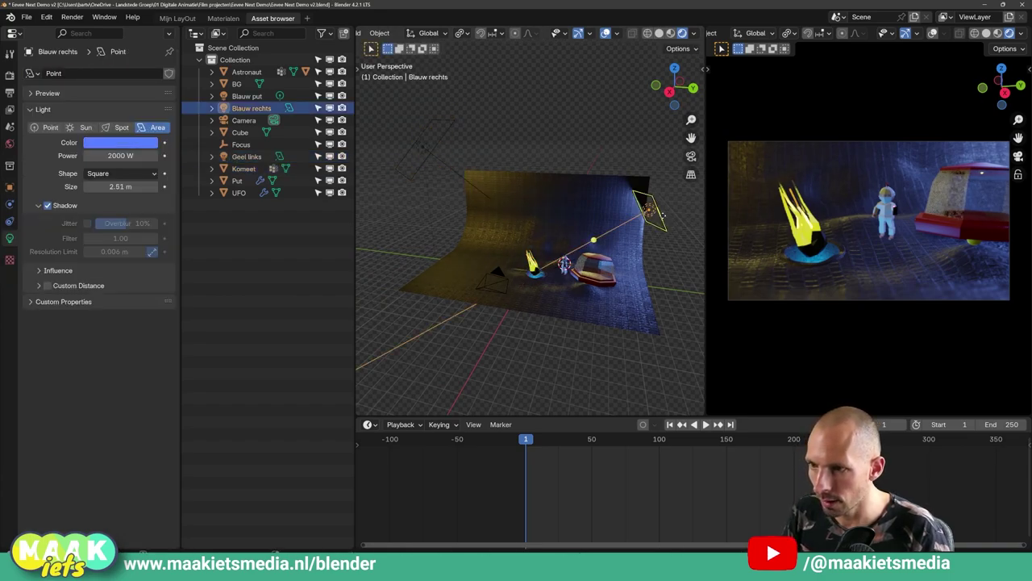
pyautogui.press('g')
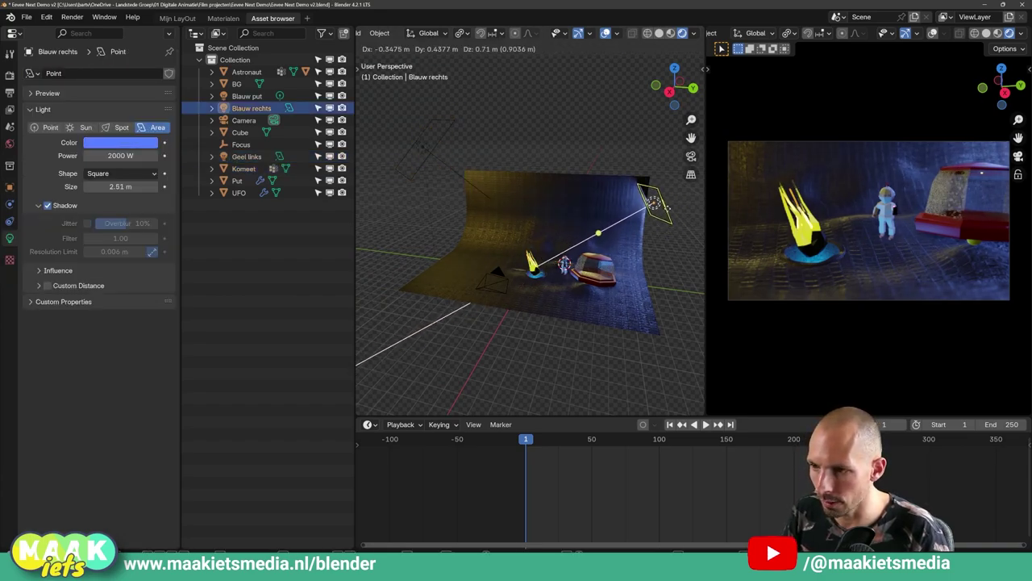
pyautogui.click(654, 203)
# Move the camera slightly to reframe the shot.
pyautogui.moveTo(483, 339); pyautogui.dragTo(504, 291, button='middle')
pyautogui.click(529, 307)
pyautogui.press('g')
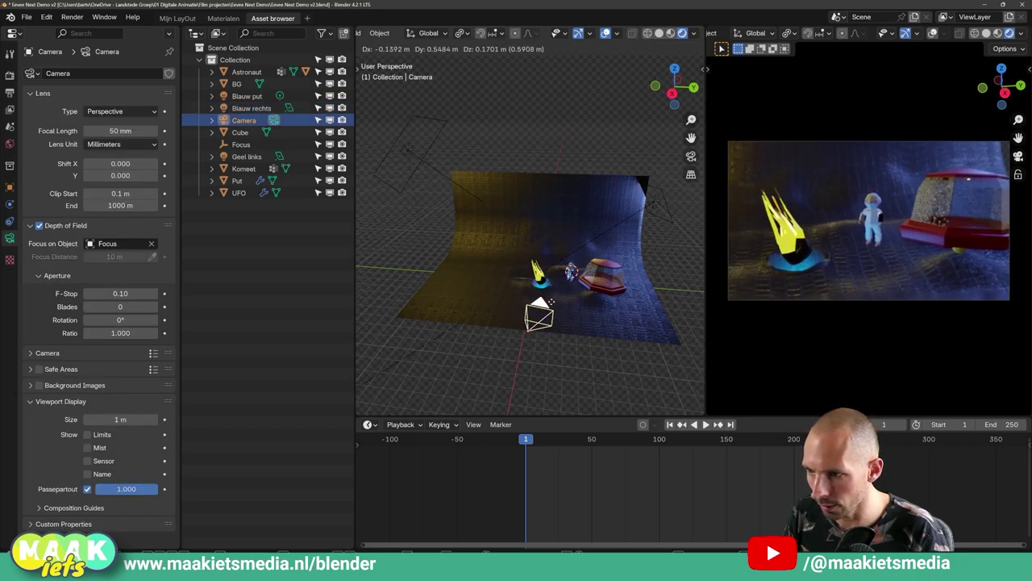
pyautogui.click(554, 301)
# Bring up the satara_night World settings (rotation 1217.2, strength −2.25 EV).
pyautogui.scroll(-5, 554, 301)
pyautogui.moveTo(524, 290)
pyautogui.mouseDown(button='middle')
pyautogui.moveTo(490, 283)
pyautogui.moveTo(511, 177)
pyautogui.moveTo(613, 258)
pyautogui.moveTo(578, 325)
pyautogui.moveTo(600, 328)
pyautogui.mouseUp(button='middle')
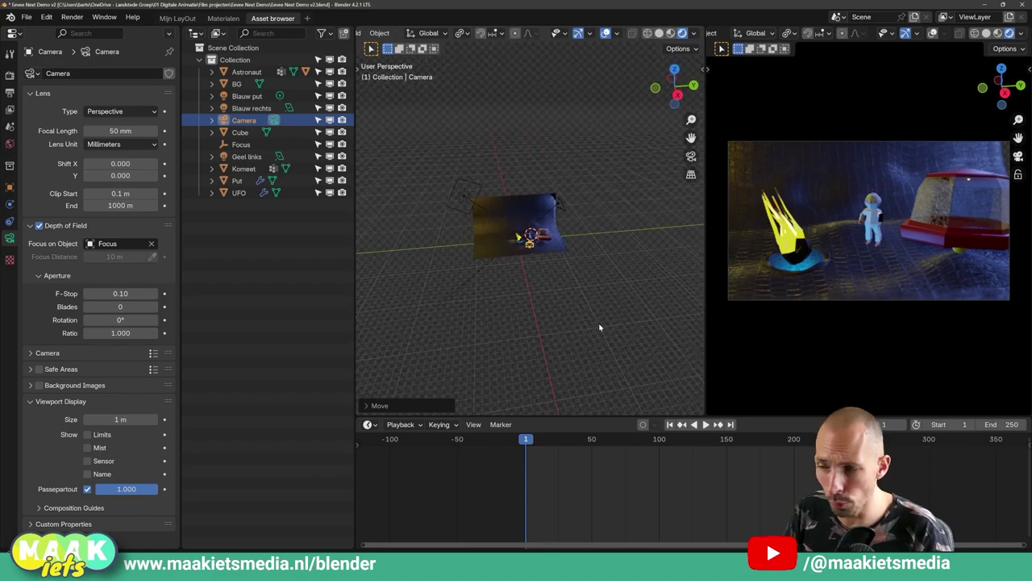
pyautogui.scroll(3, 573, 279)
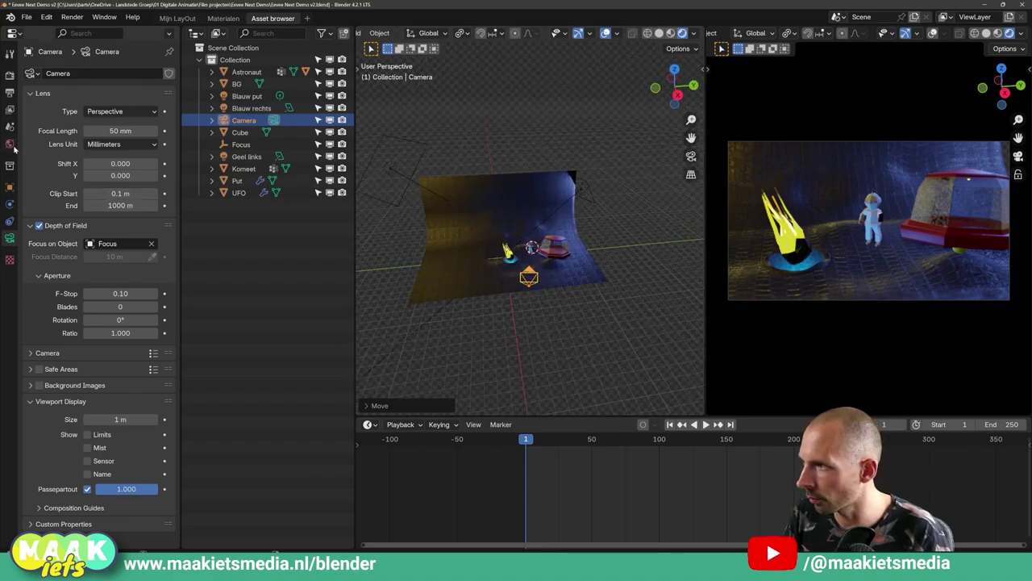
pyautogui.click(10, 144)
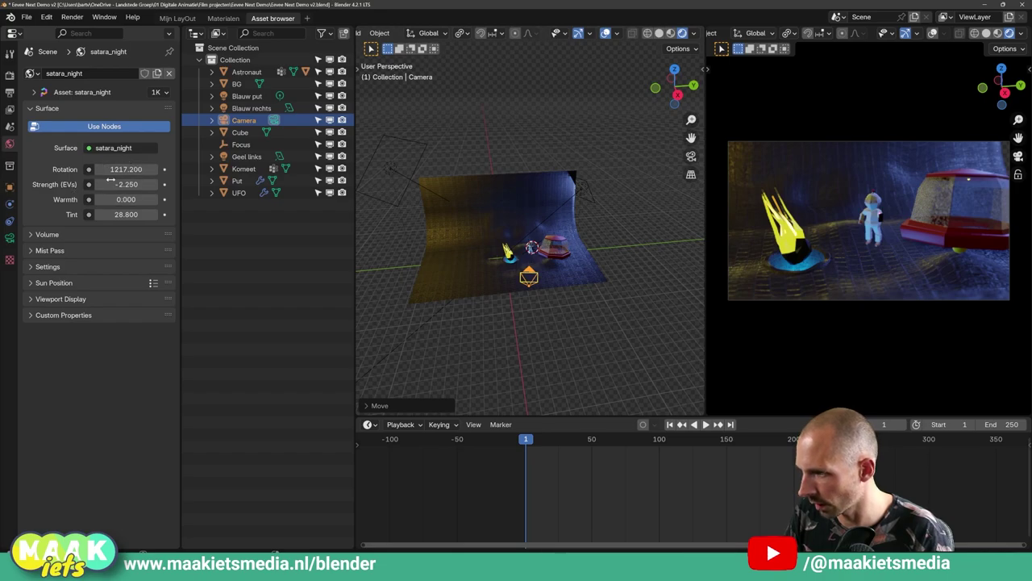
# Rotate the night HDRI to 1215 and keep the Film background Transparent after comparing.
pyautogui.moveTo(117, 169); pyautogui.dragTo(121, 170)
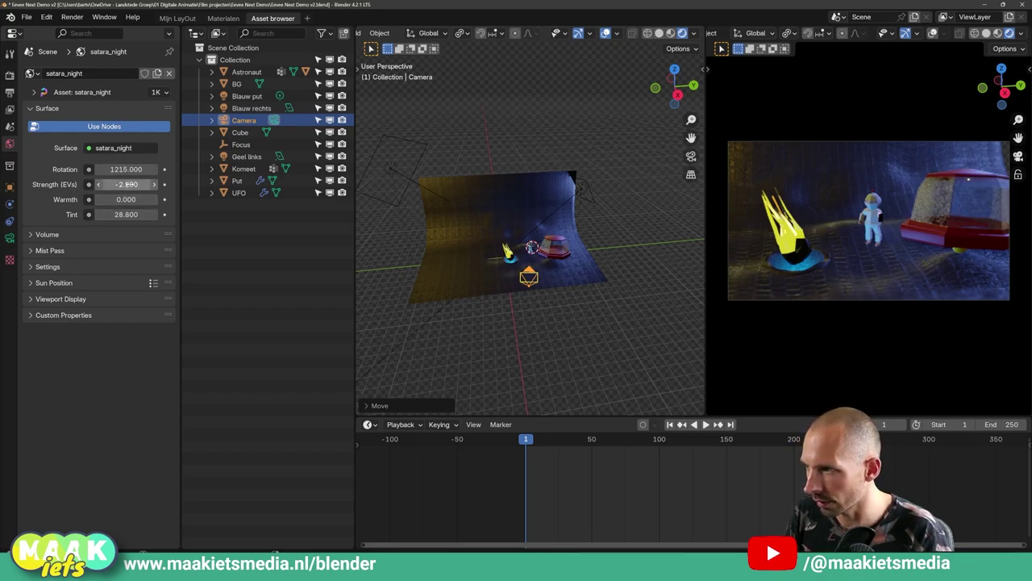
pyautogui.click(10, 75)
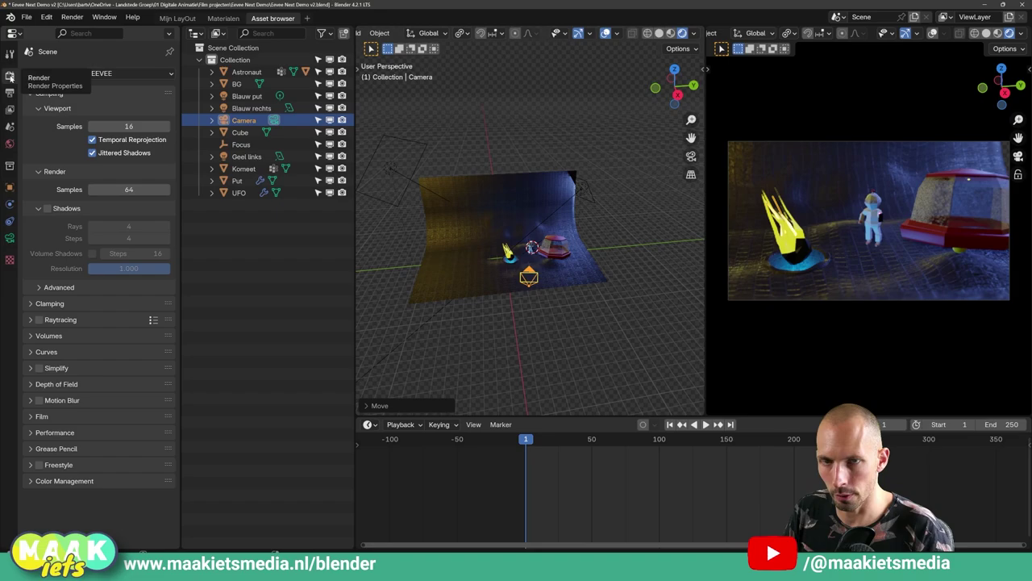
pyautogui.click(32, 416)
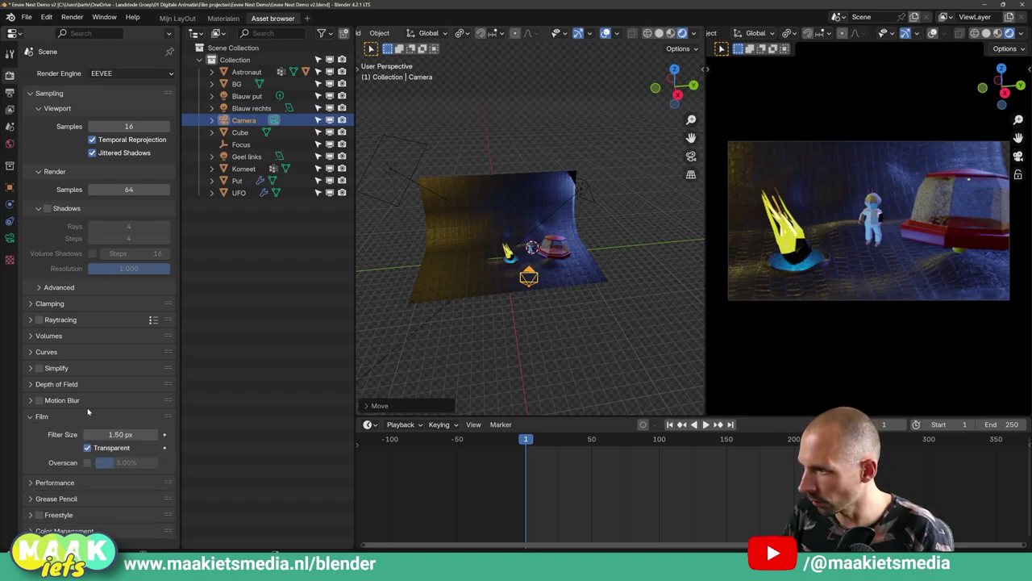
pyautogui.click(88, 447)
pyautogui.moveTo(464, 270)
pyautogui.mouseDown(button='middle')
pyautogui.moveTo(376, 174)
pyautogui.moveTo(663, 202)
pyautogui.moveTo(613, 226)
pyautogui.moveTo(565, 215)
pyautogui.moveTo(583, 177)
pyautogui.moveTo(567, 191)
pyautogui.moveTo(569, 212)
pyautogui.mouseUp(button='middle')
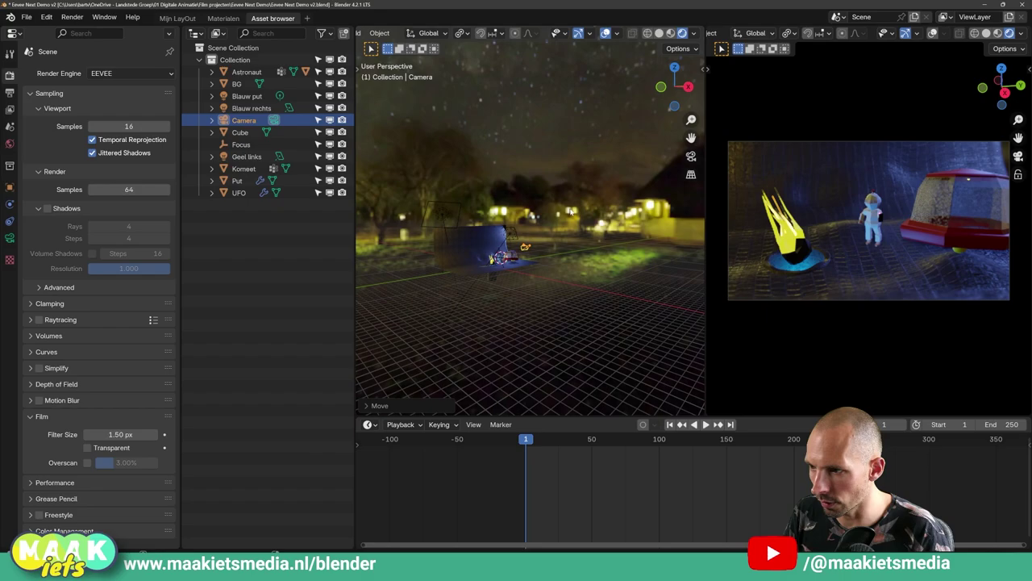
pyautogui.click(87, 449)
pyautogui.scroll(3, 565, 230)
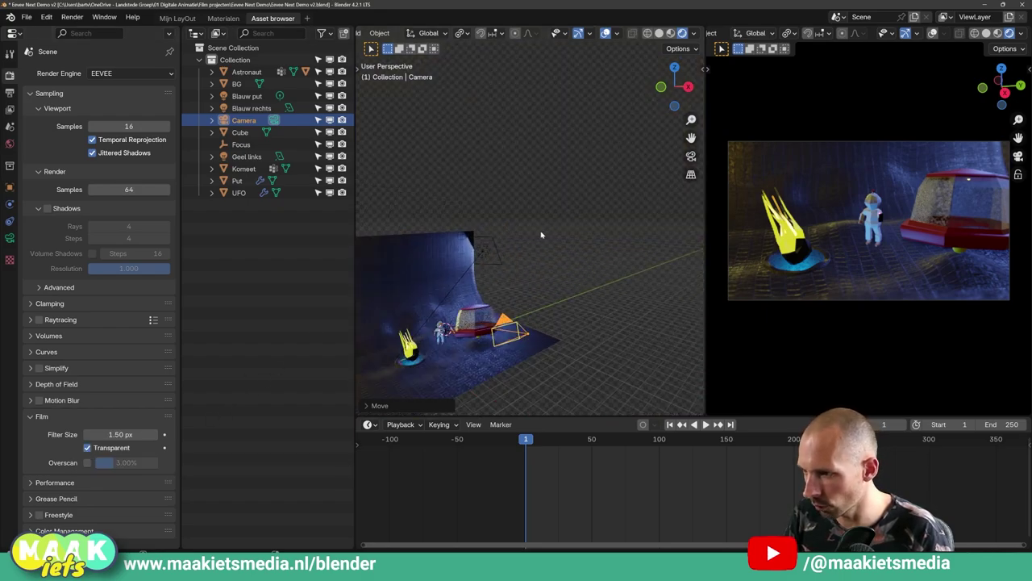
pyautogui.moveTo(542, 230); pyautogui.dragTo(564, 216, button='middle')
pyautogui.scroll(2, 588, 201)
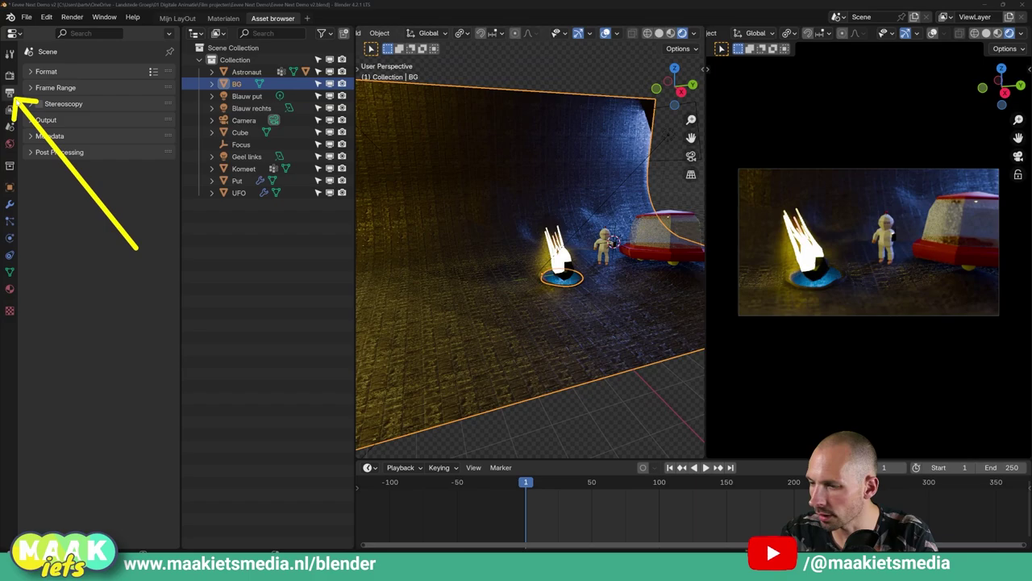
# Halve the output resolution from 3840 × 2160 to 1920 × 1080 px.
pyautogui.click(80, 71)
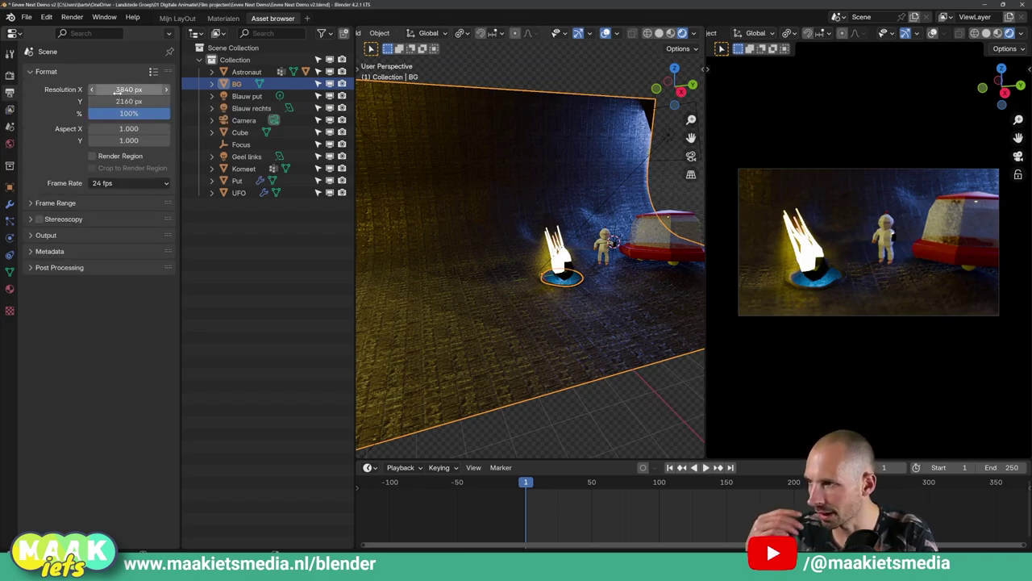
pyautogui.click(125, 90)
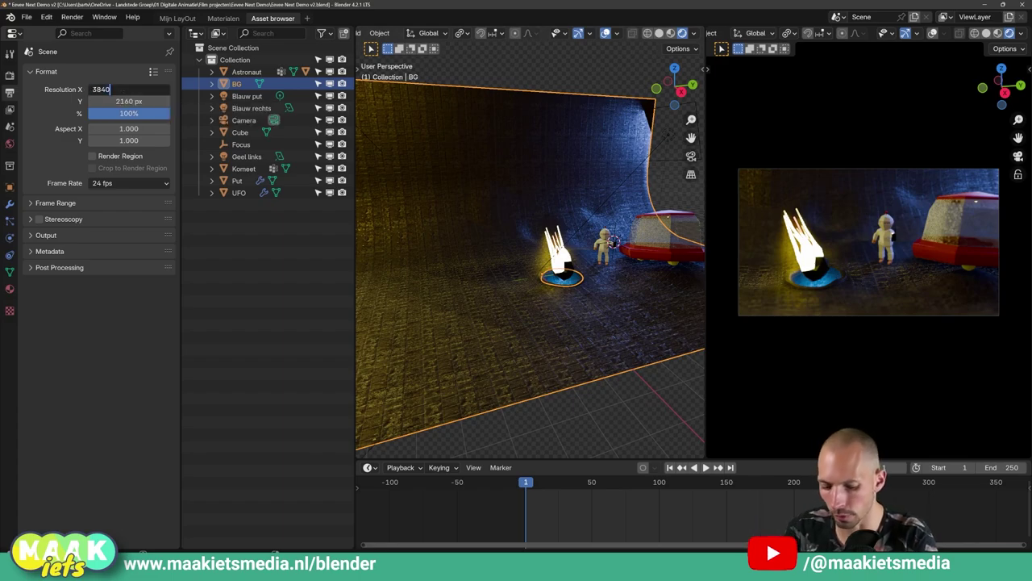
pyautogui.write('/2')
pyautogui.press('Return')
pyautogui.click(129, 100)
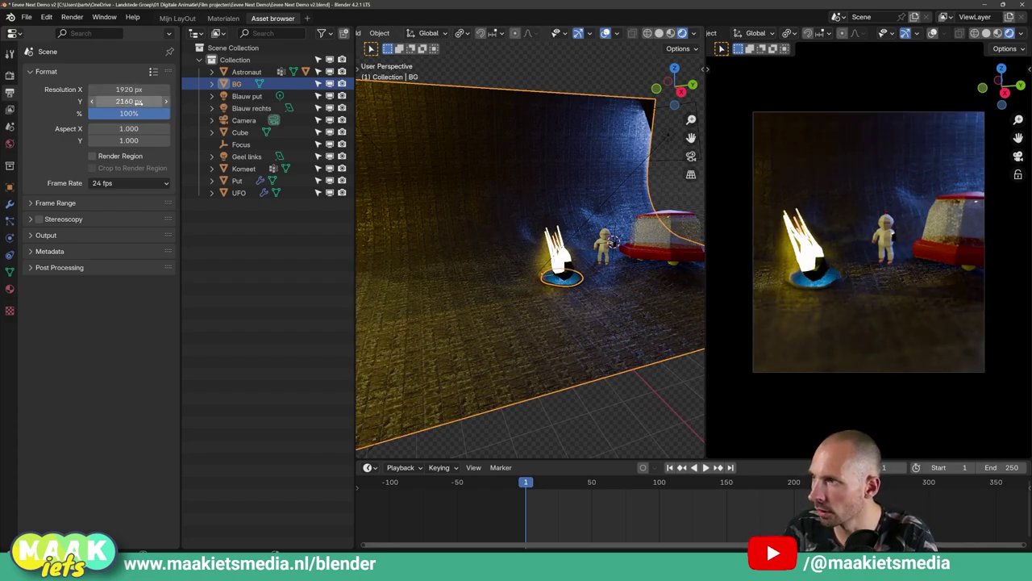
pyautogui.write('/2')
pyautogui.press('Return')
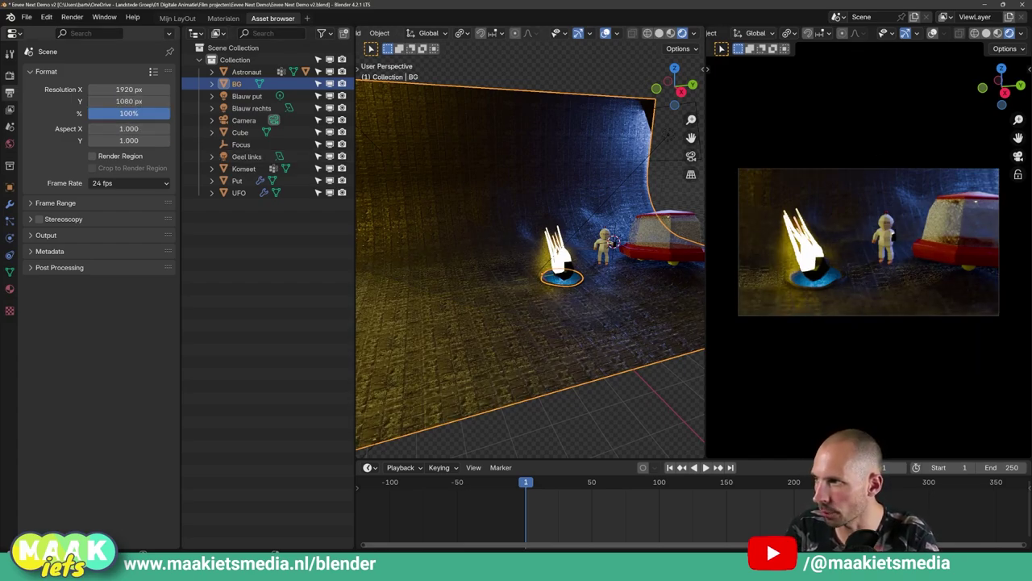
pyautogui.moveTo(129, 113)
pyautogui.mouseDown()
pyautogui.moveTo(113, 113)
pyautogui.moveTo(171, 117)
pyautogui.mouseUp()
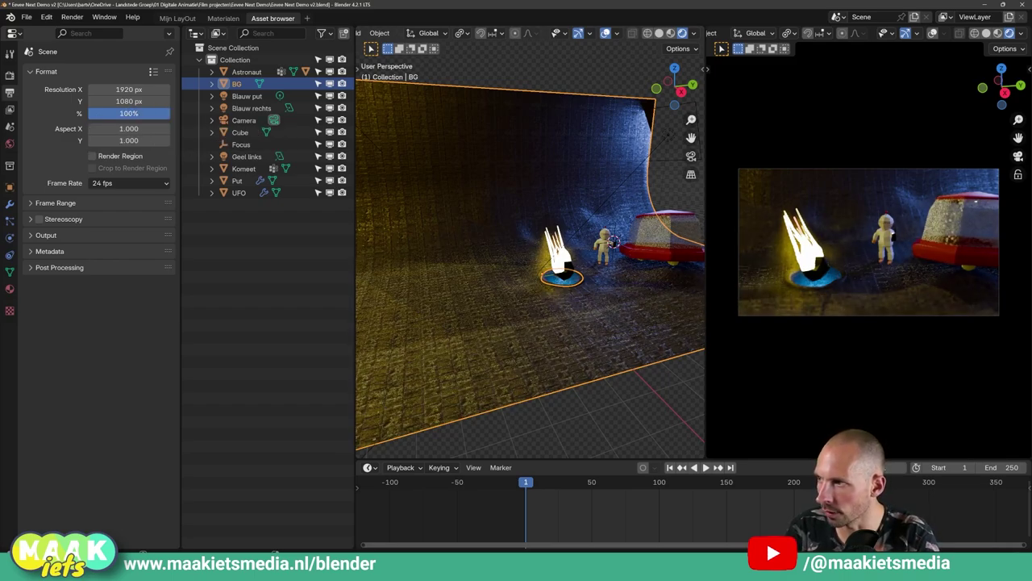
# Set the frame rate to 25 fps and show the Frame Range settings.
pyautogui.click(125, 183)
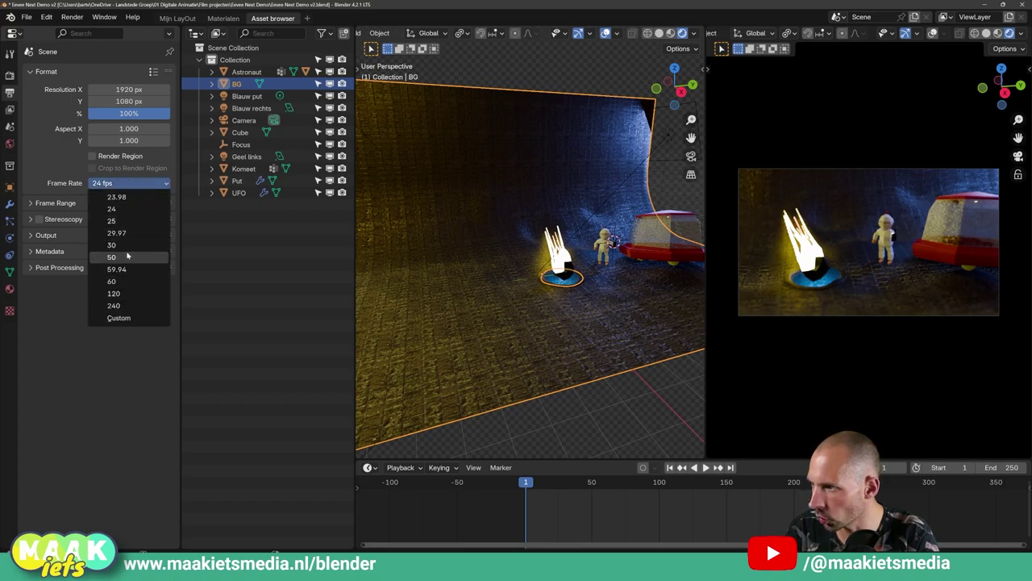
pyautogui.click(122, 221)
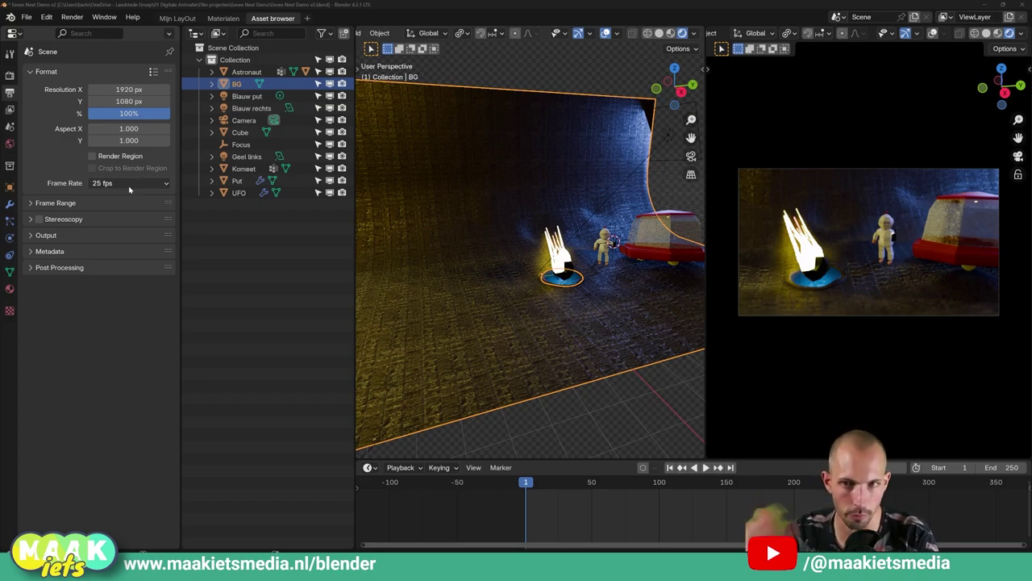
pyautogui.click(32, 204)
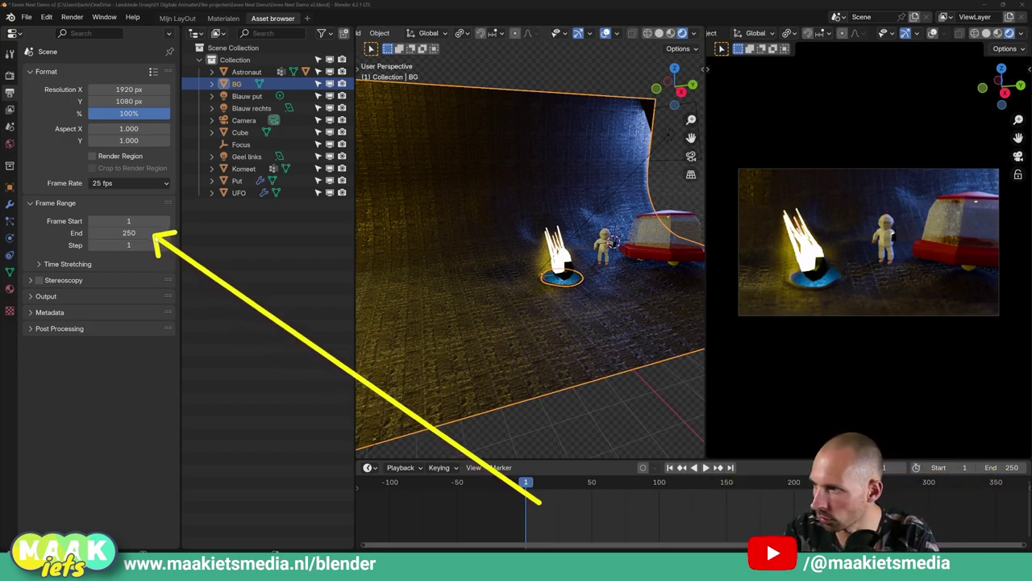
# Set the end frame to 1000 and preview the animation playback.
pyautogui.click(133, 233)
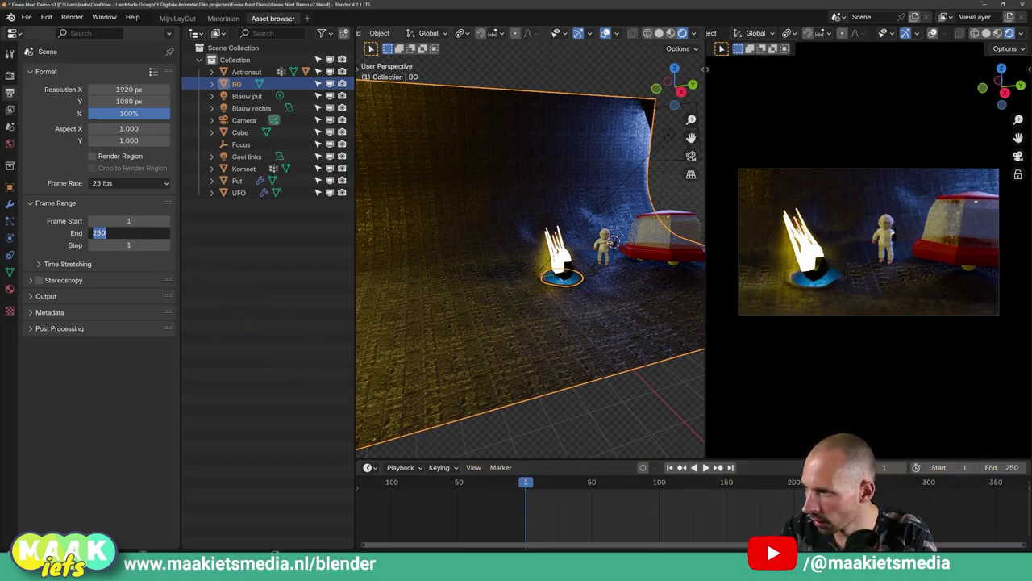
pyautogui.write('1000')
pyautogui.press('Return')
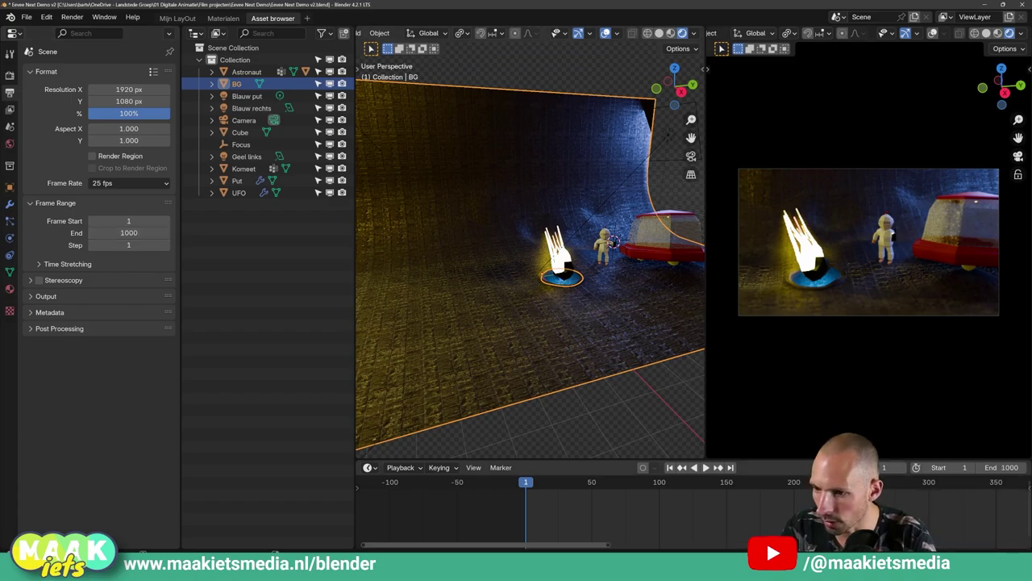
pyautogui.scroll(-5, 546, 546)
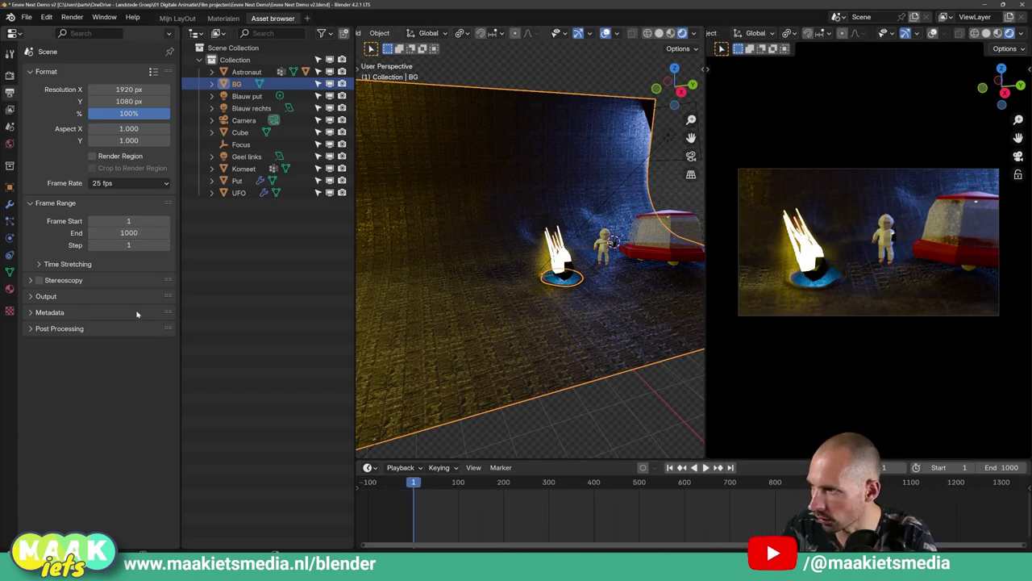
pyautogui.moveTo(416, 482); pyautogui.dragTo(419, 490)
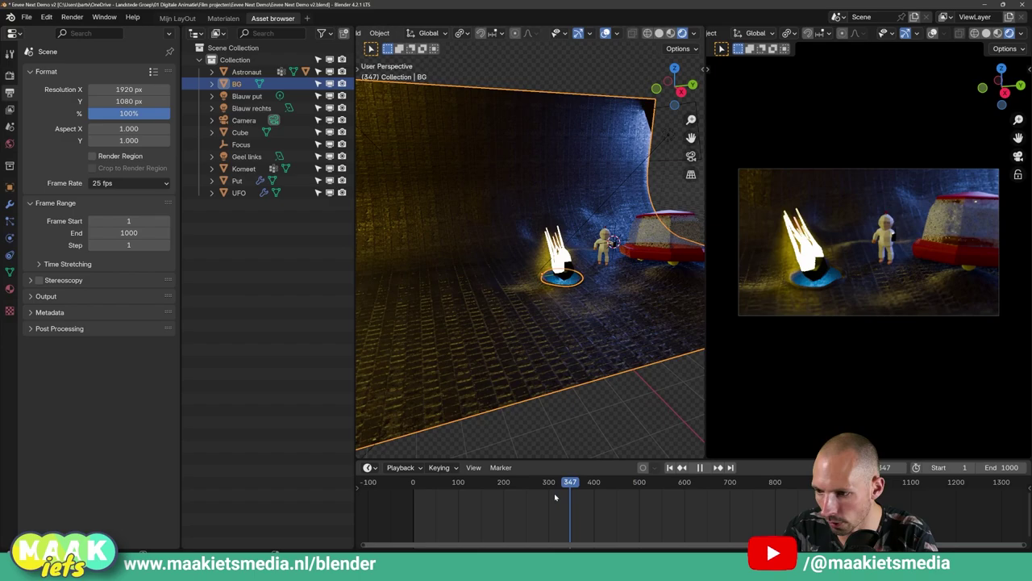
pyautogui.press('space')
pyautogui.press('Escape')
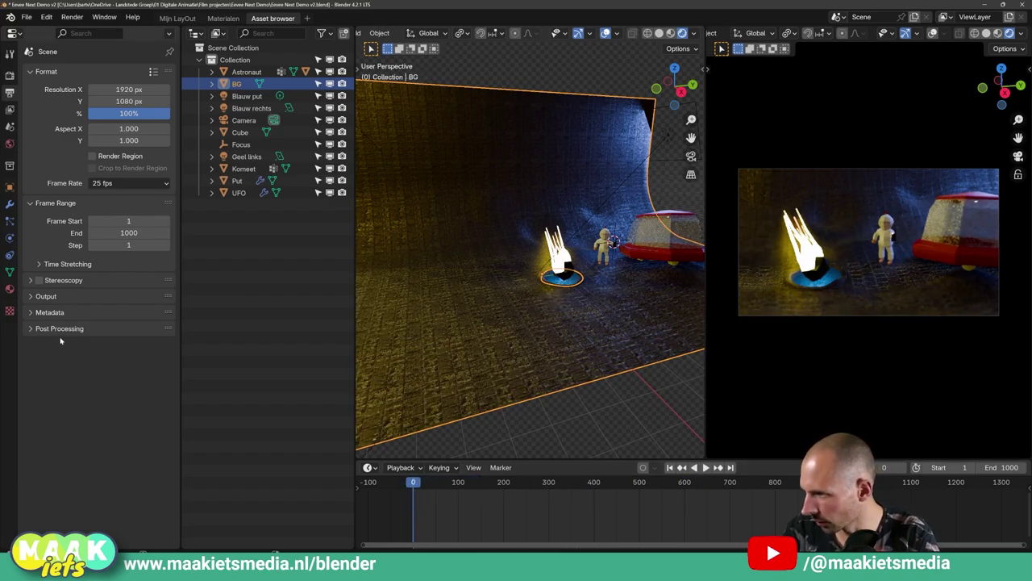
# Set the render output path to C:\tmp\epic meteor skill.
pyautogui.click(31, 297)
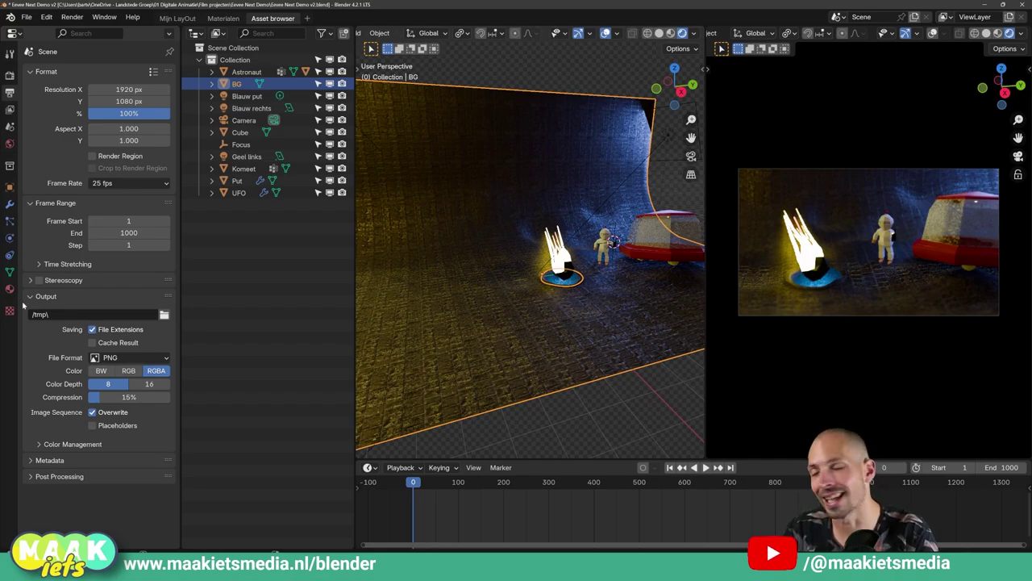
pyautogui.click(164, 315)
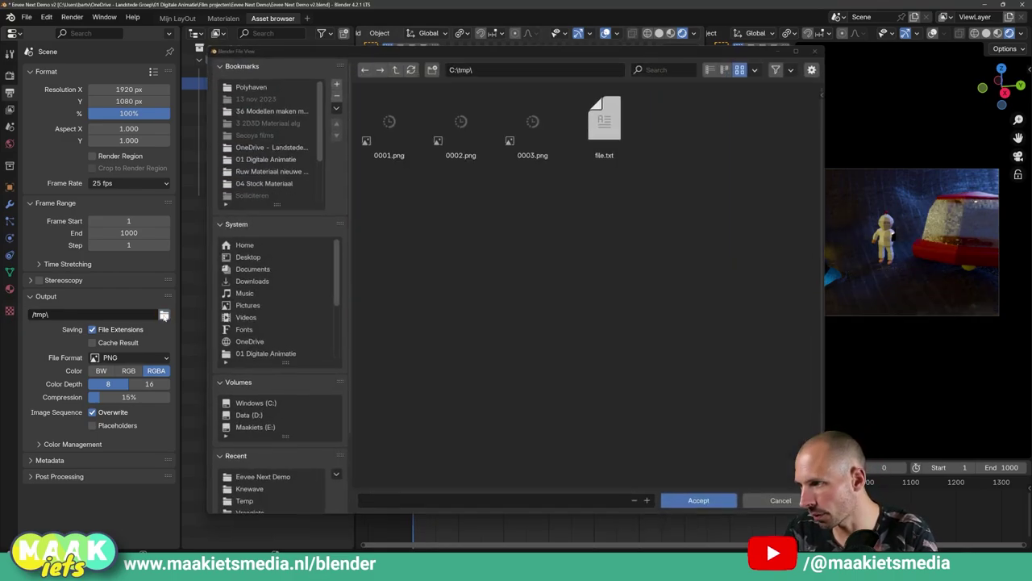
pyautogui.moveTo(461, 59); pyautogui.dragTo(494, 62)
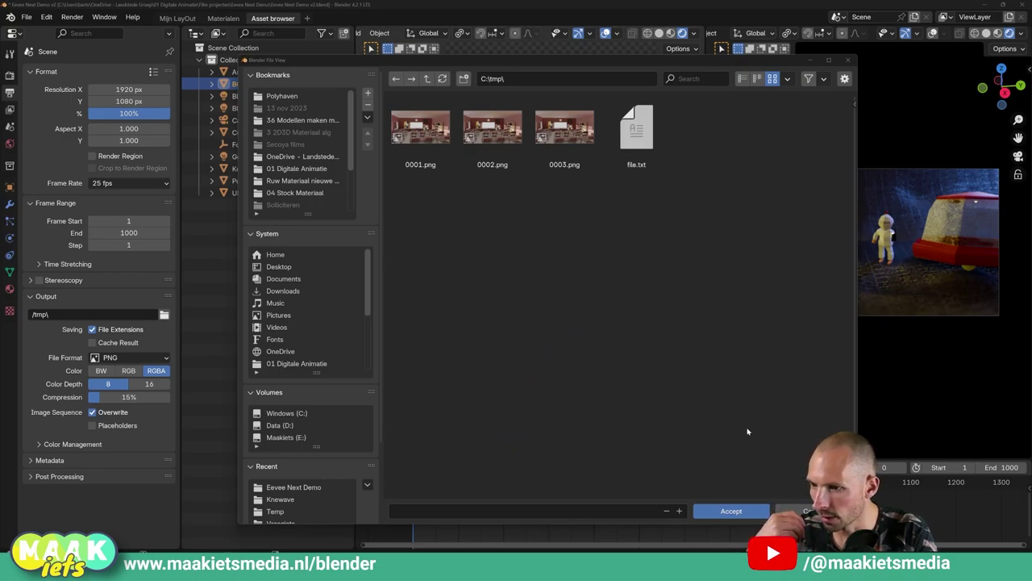
pyautogui.click(460, 513)
pyautogui.write('epic meteor skill')
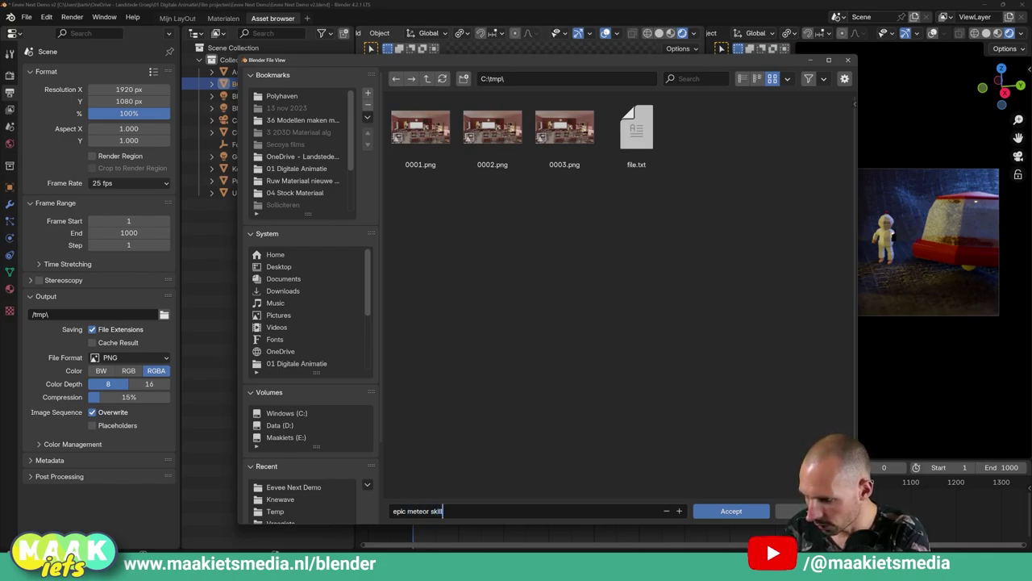
pyautogui.press('Return')
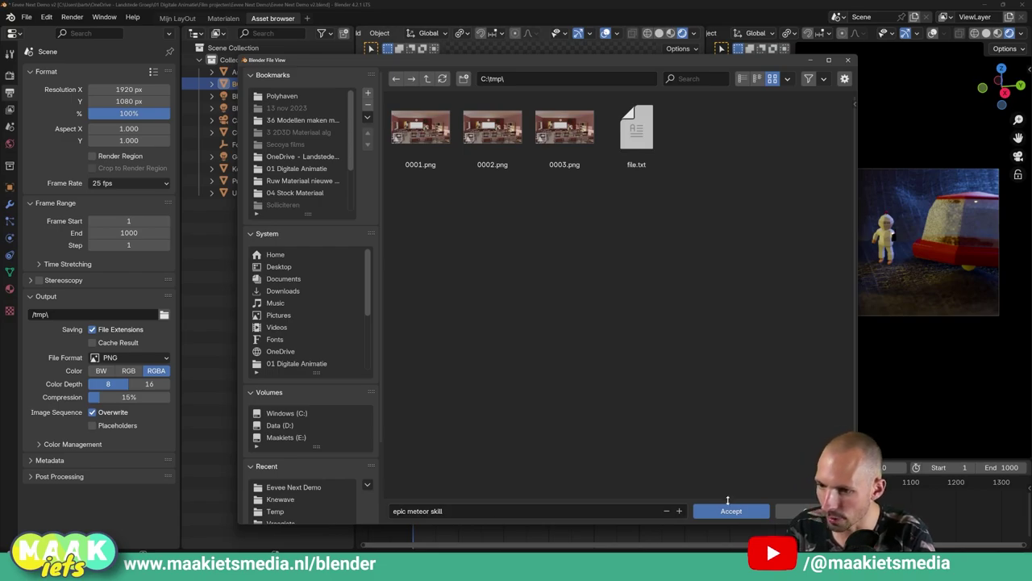
pyautogui.click(730, 508)
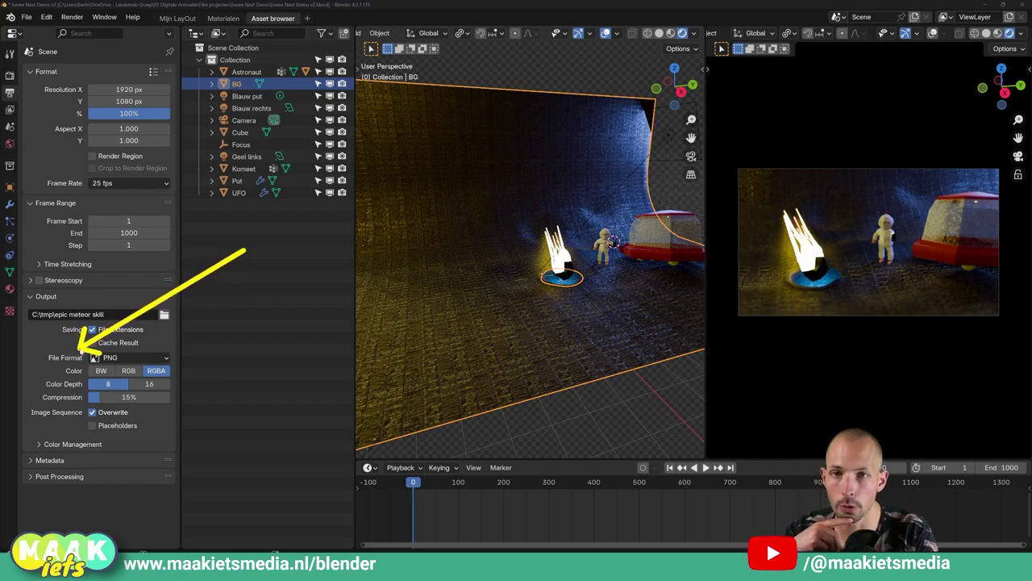
# Try FFmpeg Video, then return the output format to PNG images in RGB, 8-bit.
pyautogui.click(113, 359)
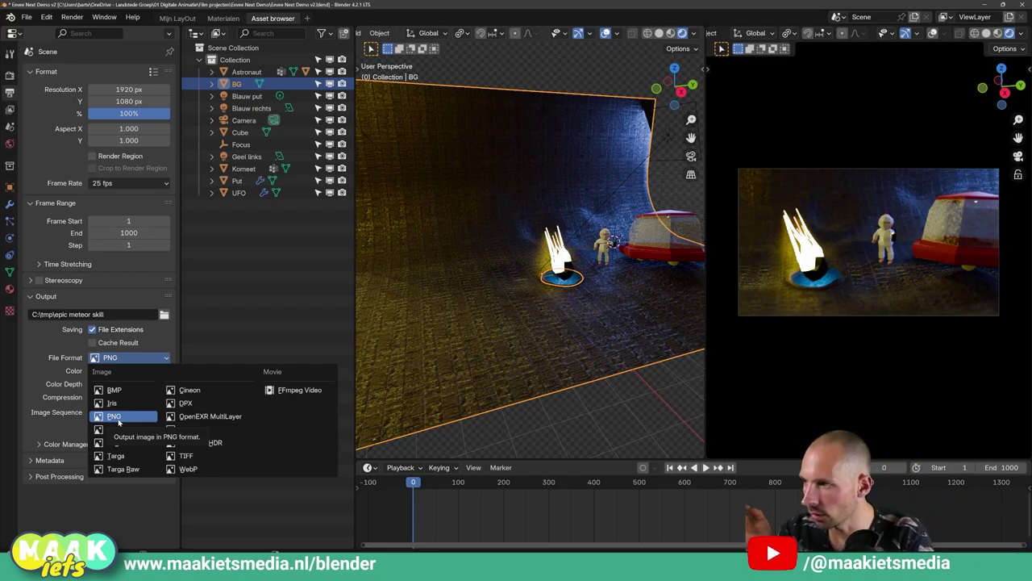
pyautogui.click(118, 418)
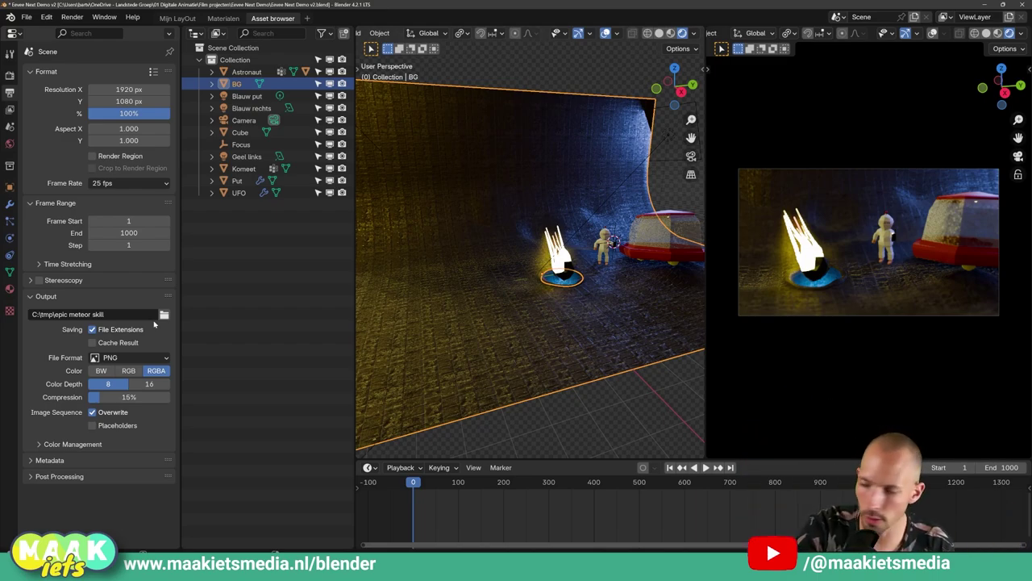
pyautogui.click(149, 359)
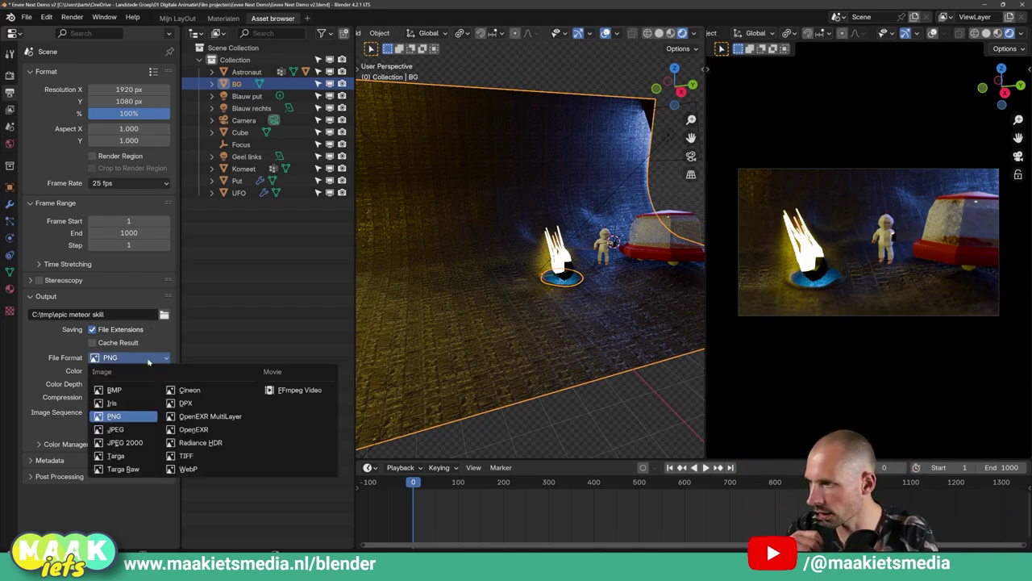
pyautogui.click(304, 390)
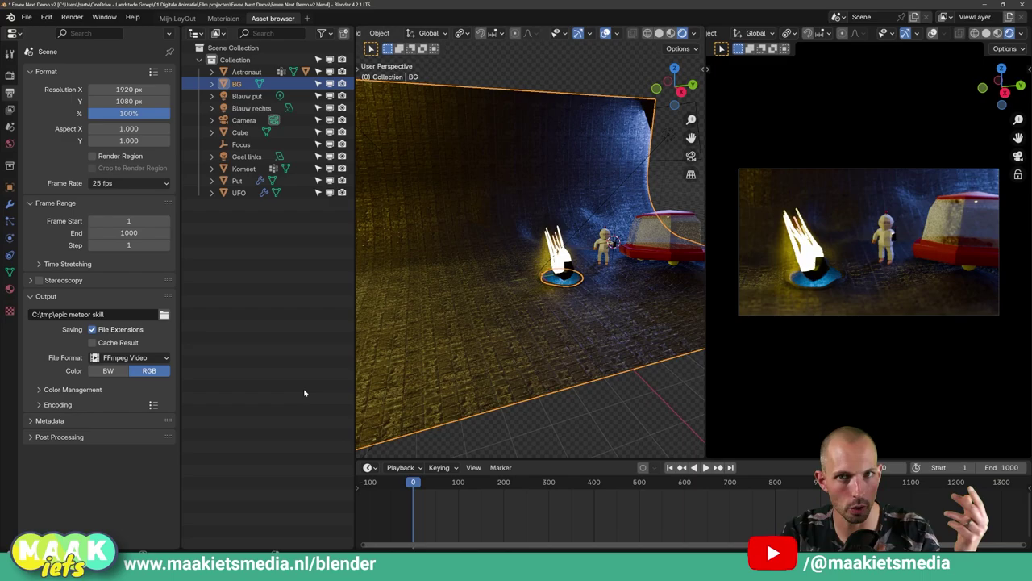
pyautogui.click(125, 358)
pyautogui.click(117, 407)
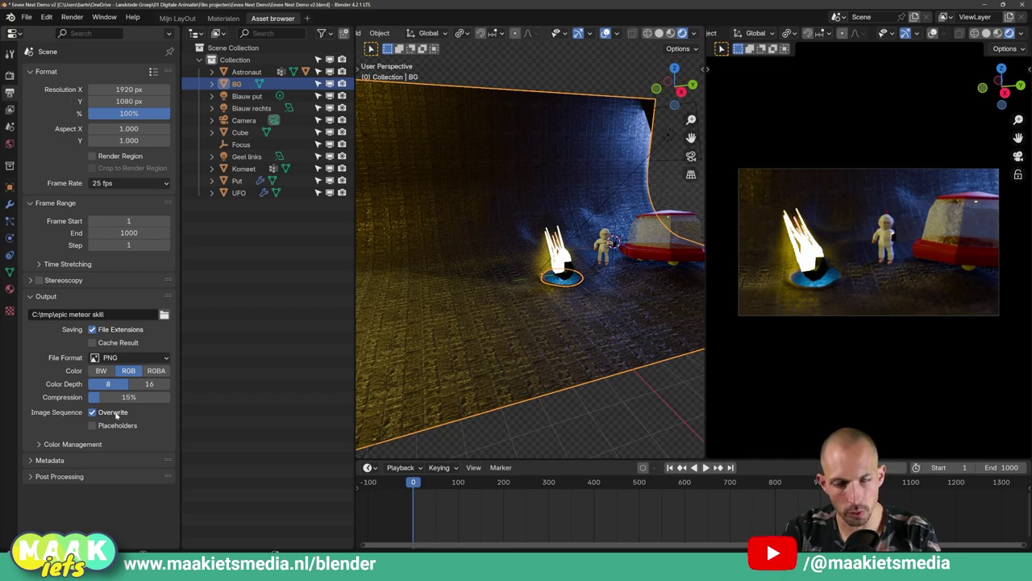
pyautogui.click(47, 444)
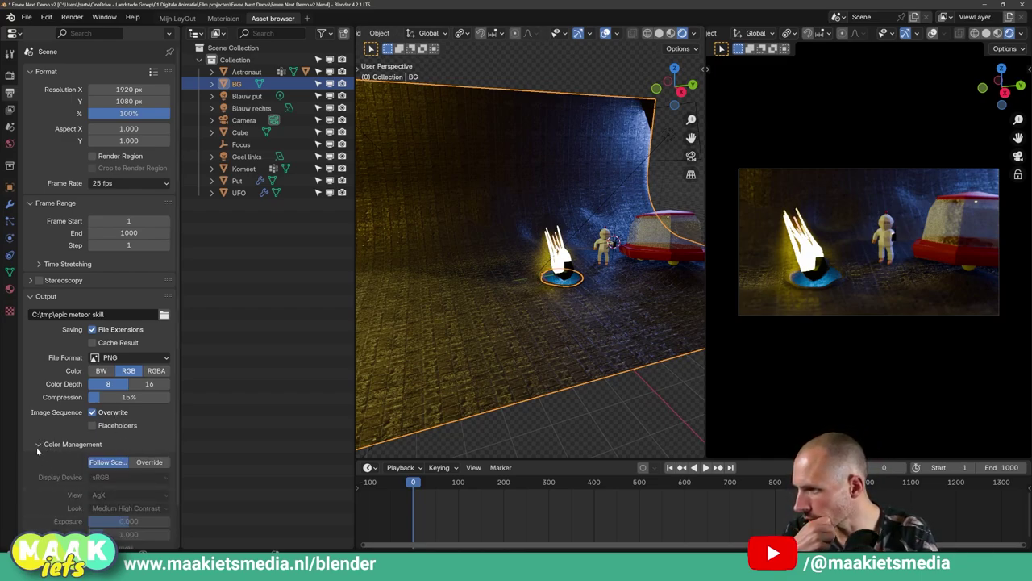
pyautogui.click(38, 446)
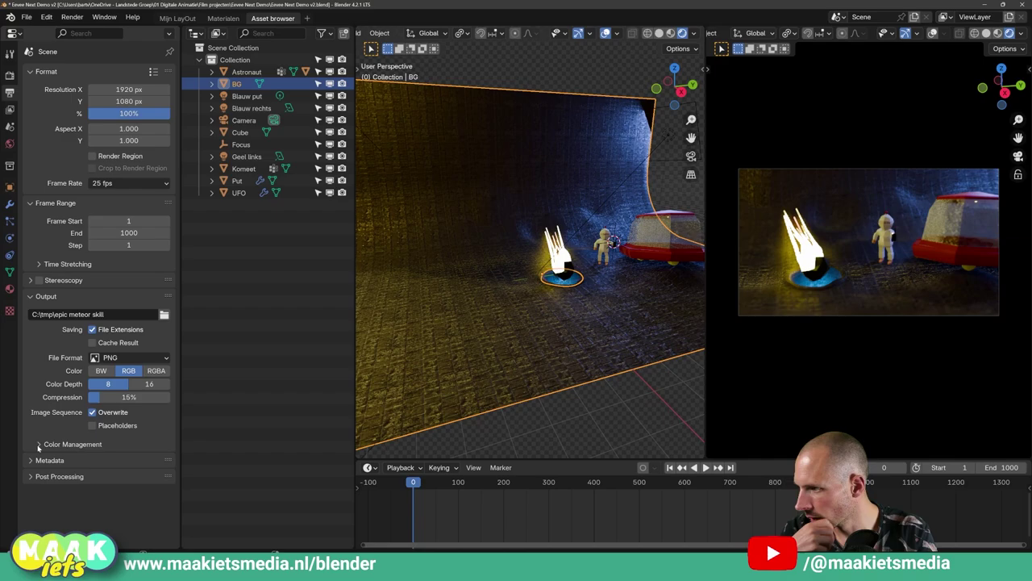
pyautogui.click(32, 297)
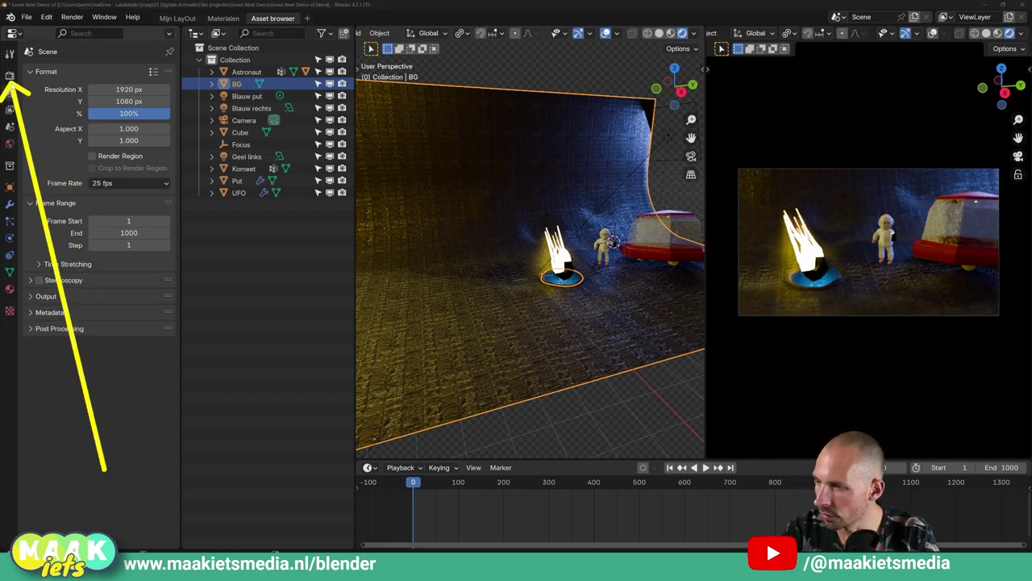
# Show the Render Properties Sampling panel with its viewport and render sample counts.
pyautogui.click(10, 75)
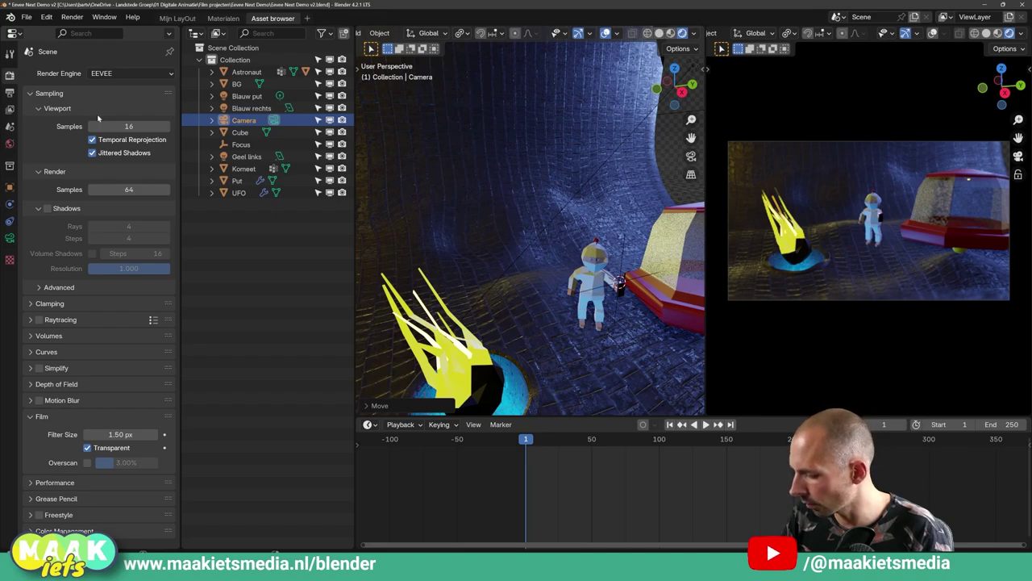
pyautogui.click(30, 93)
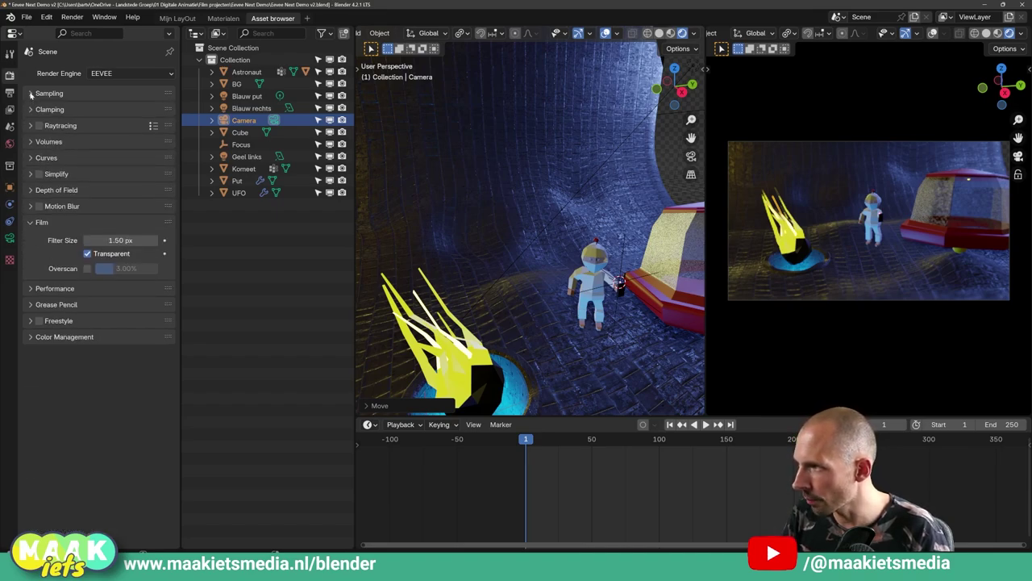
pyautogui.click(31, 94)
pyautogui.click(39, 108)
pyautogui.click(38, 124)
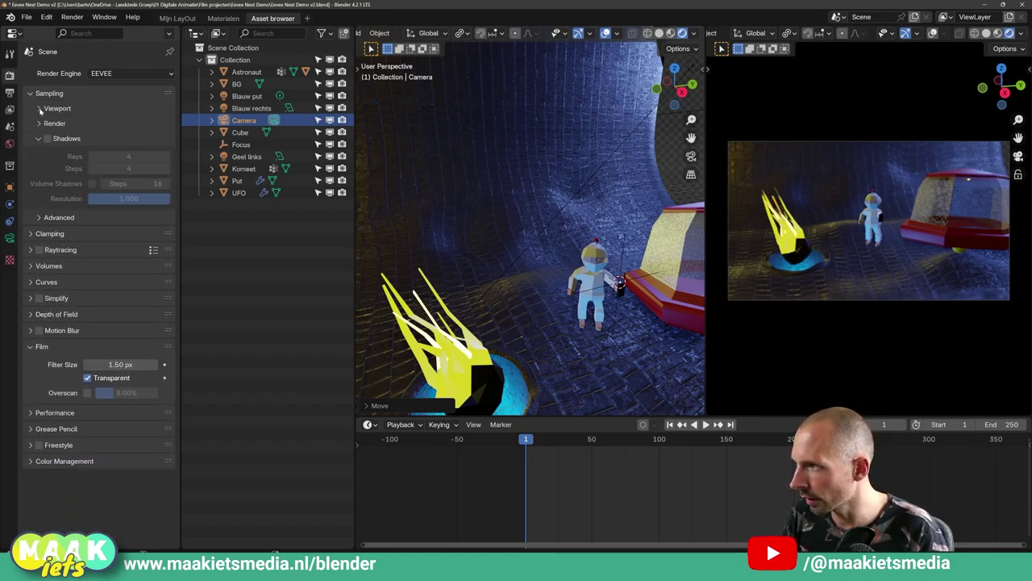
pyautogui.click(38, 108)
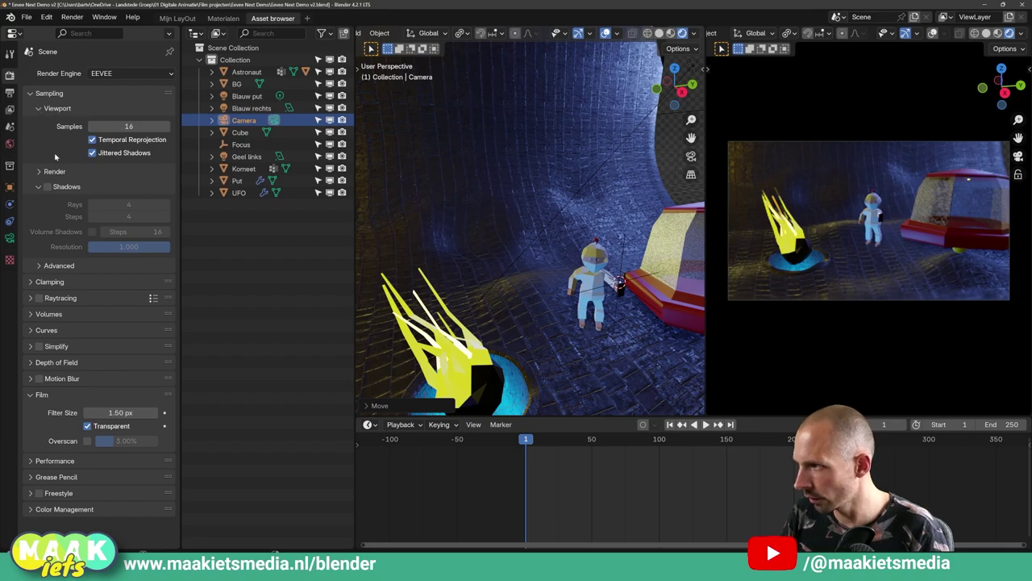
pyautogui.click(39, 171)
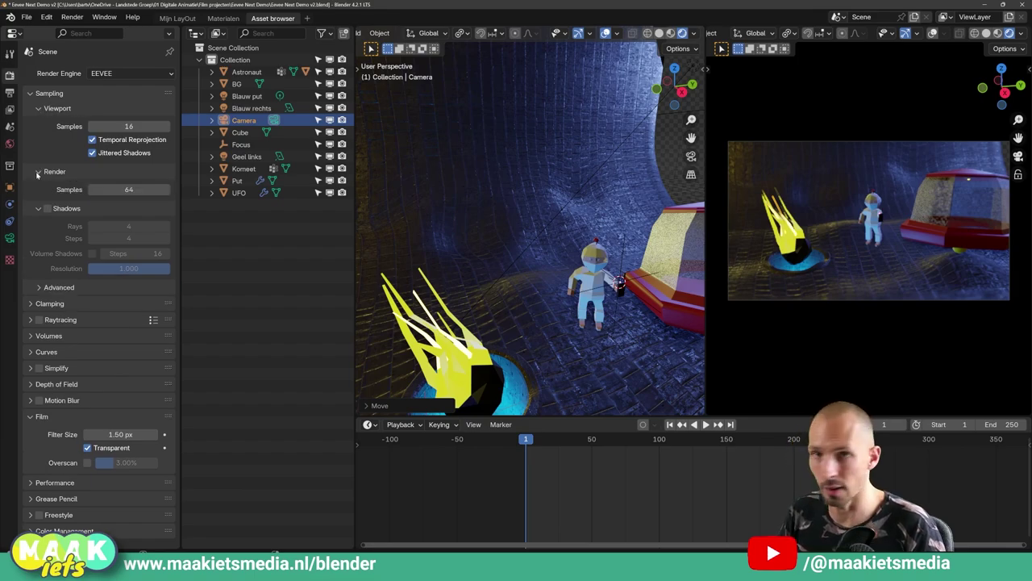
# Set the EEVEE viewport samples from 16 to 32.
pyautogui.moveTo(468, 193)
pyautogui.mouseDown(button='middle')
pyautogui.moveTo(556, 246)
pyautogui.moveTo(682, 235)
pyautogui.mouseUp(button='middle')
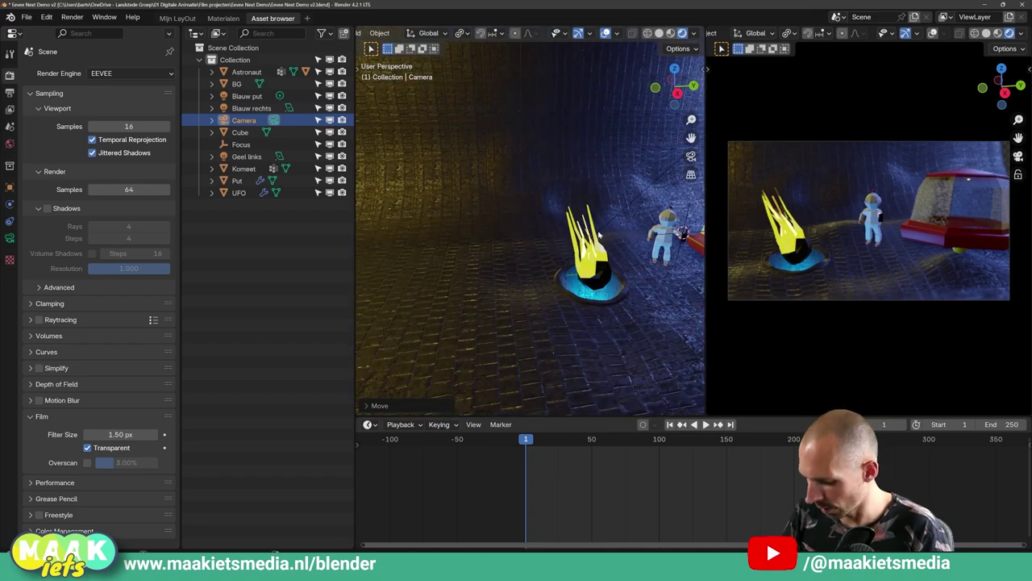
pyautogui.moveTo(599, 235); pyautogui.dragTo(546, 219, button='middle')
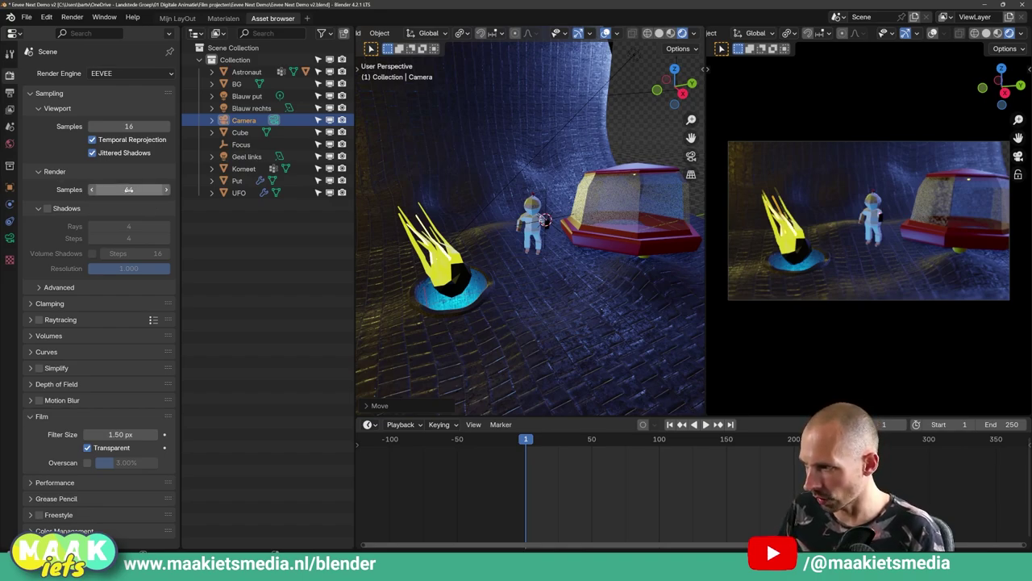
pyautogui.click(132, 126)
pyautogui.write('32')
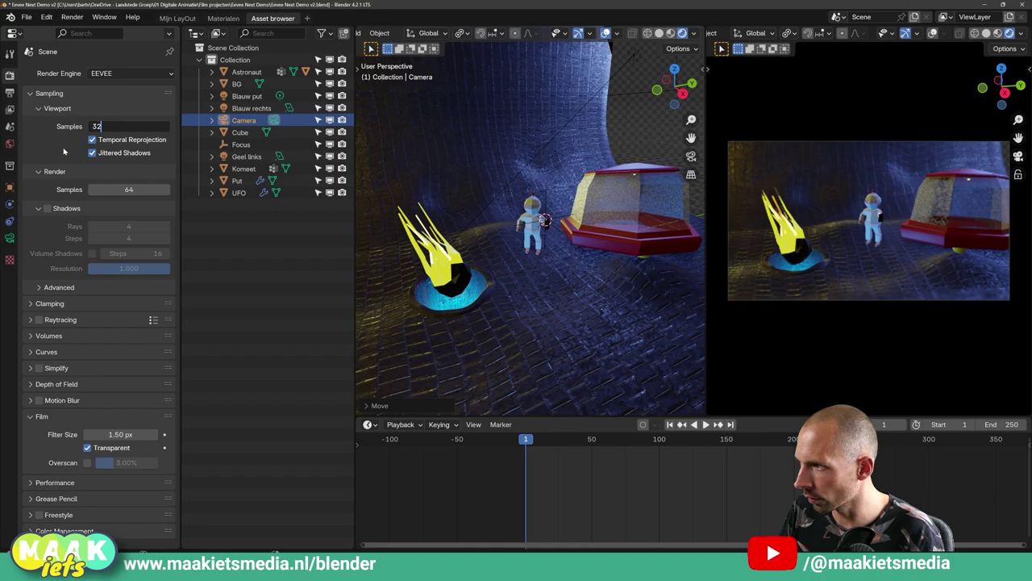
pyautogui.press('Return')
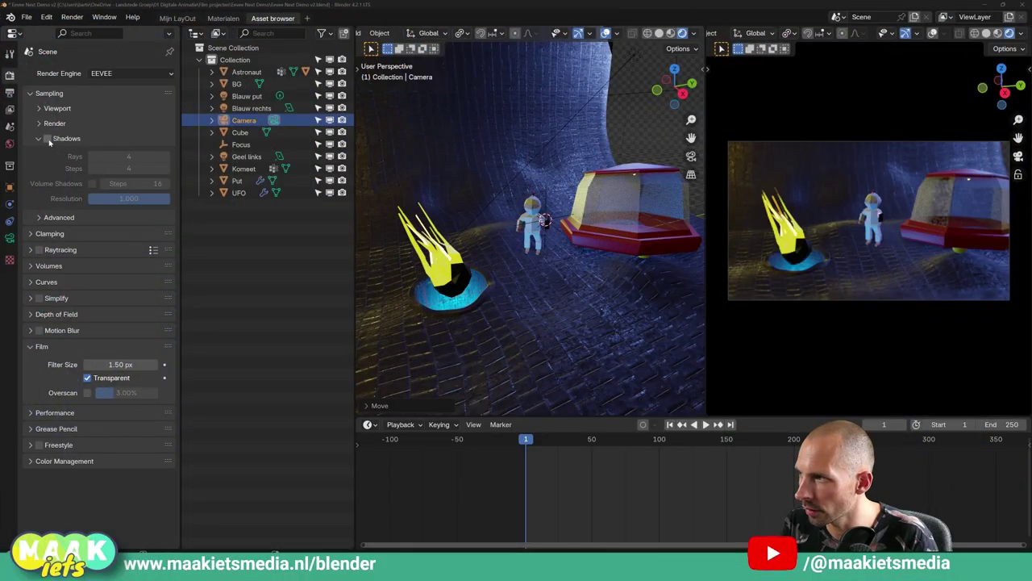
# Enable EEVEE Shadows (4 rays, 4 steps) and move the camera closer on comet and astronaut.
pyautogui.click(47, 139)
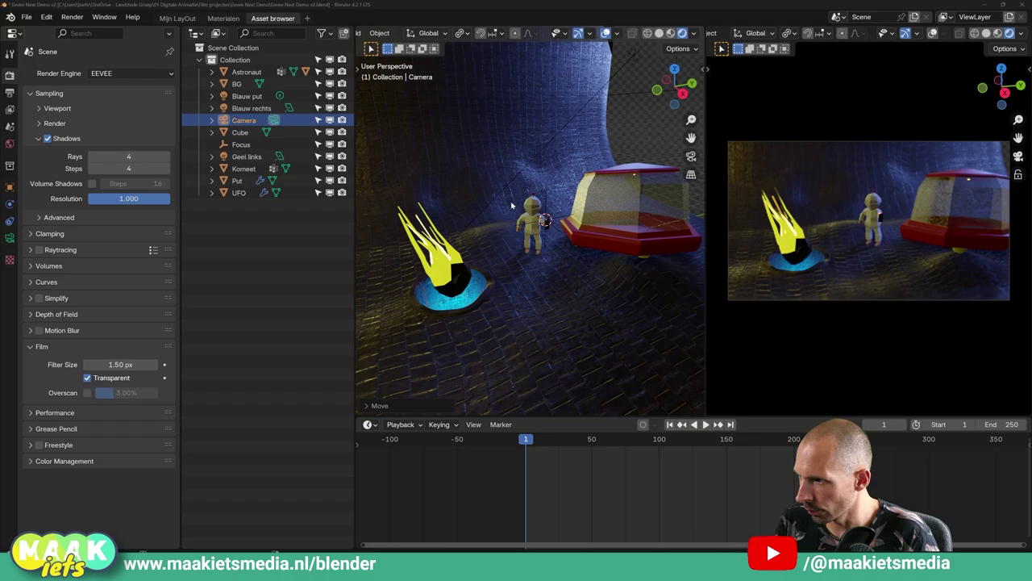
pyautogui.scroll(-2, 514, 211)
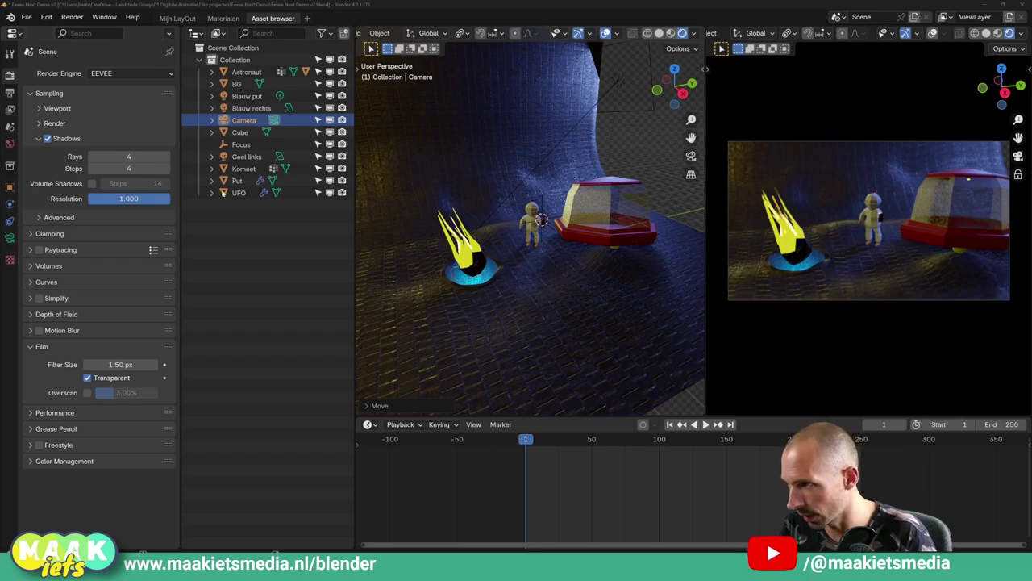
pyautogui.click(47, 138)
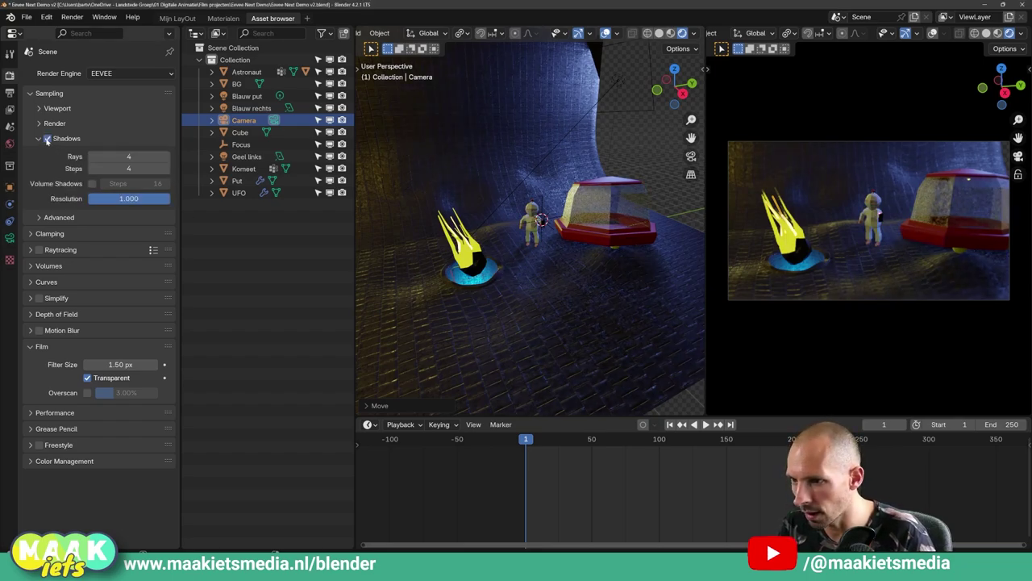
pyautogui.click(47, 139)
pyautogui.click(47, 139)
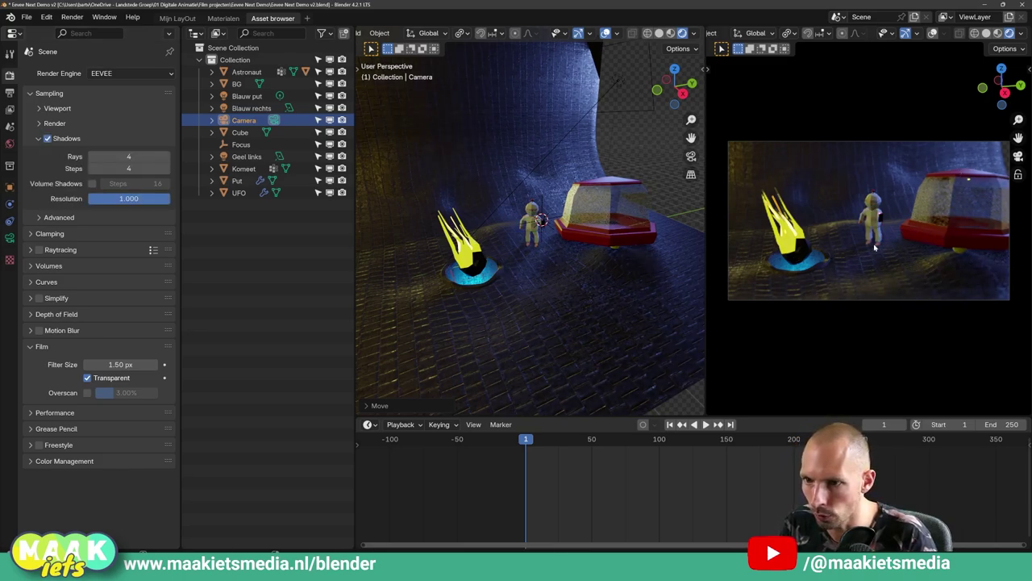
pyautogui.scroll(-3, 546, 260)
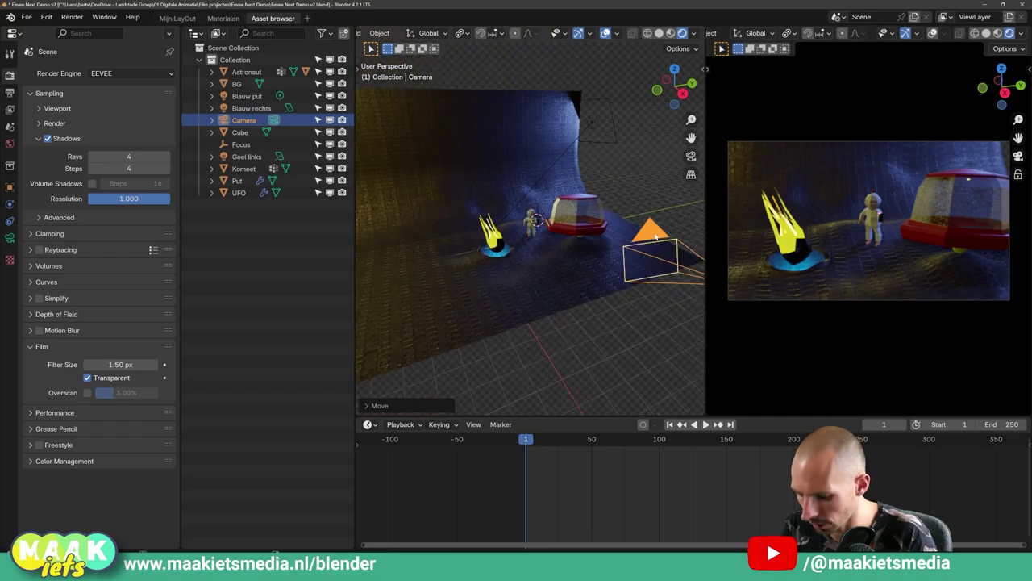
pyautogui.moveTo(655, 237); pyautogui.dragTo(626, 241)
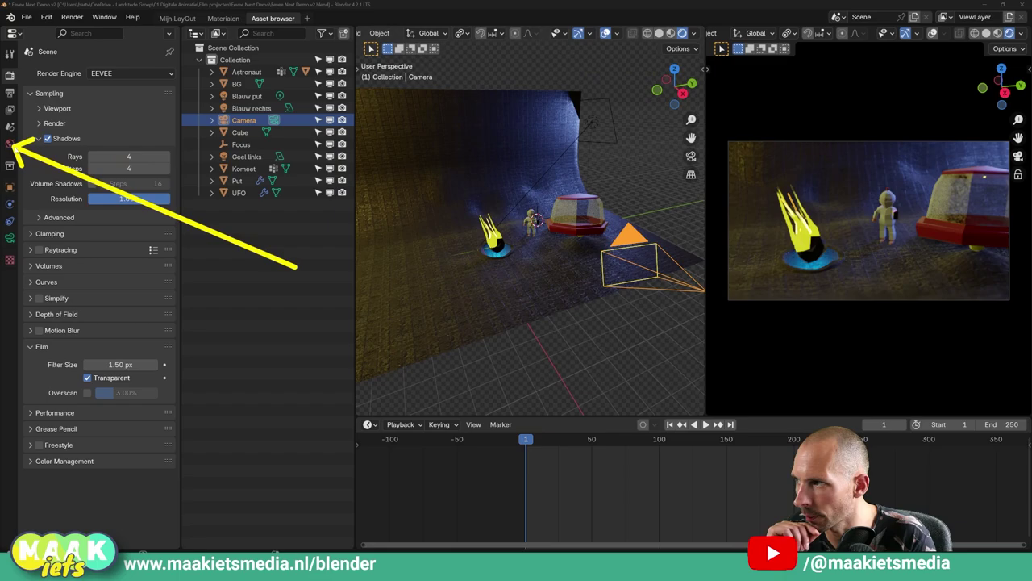
# Expand the world's Settings > Sun panel and turn on sun Shadow.
pyautogui.click(9, 144)
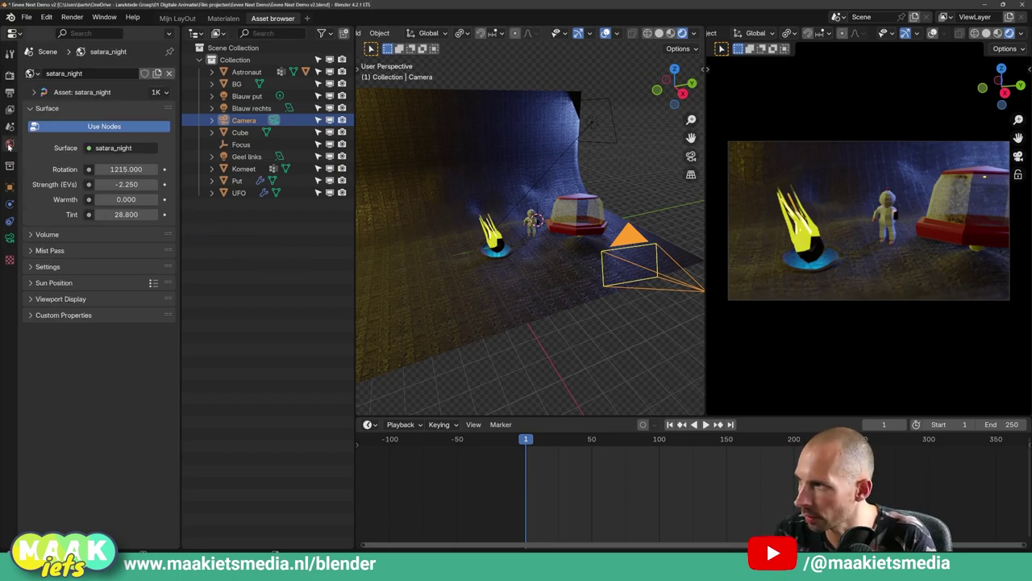
pyautogui.click(33, 267)
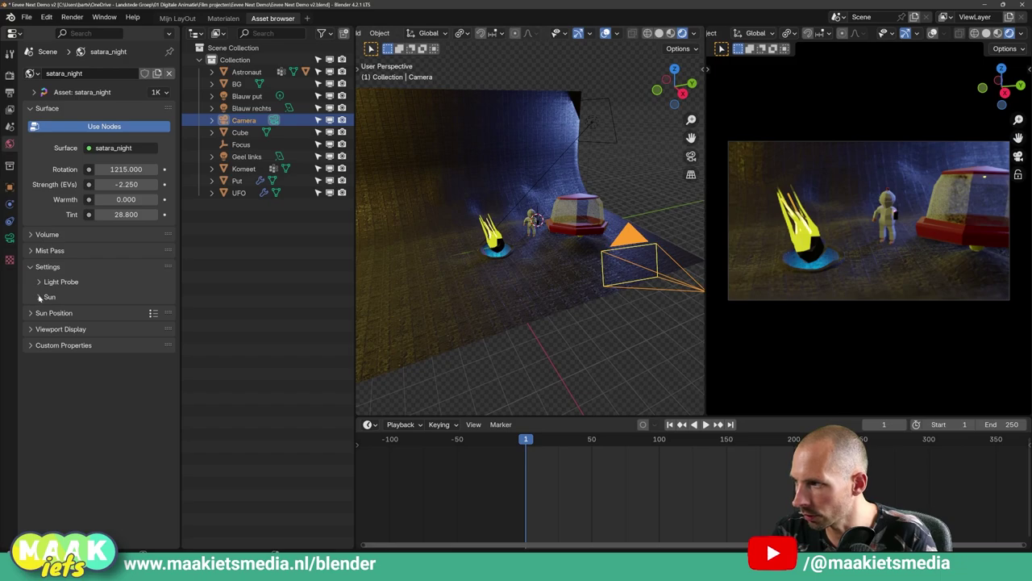
pyautogui.click(40, 297)
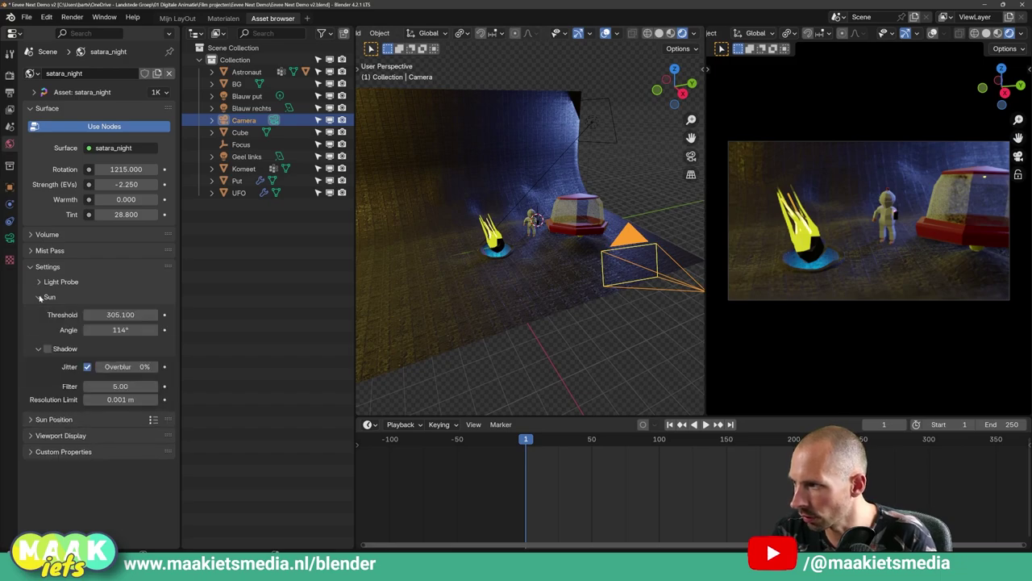
pyautogui.click(47, 348)
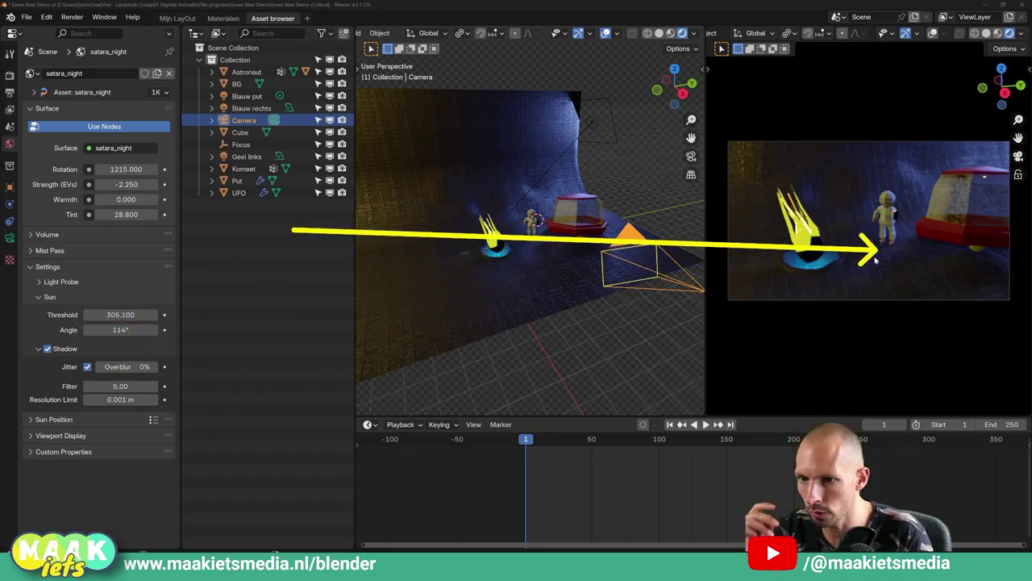
pyautogui.click(47, 350)
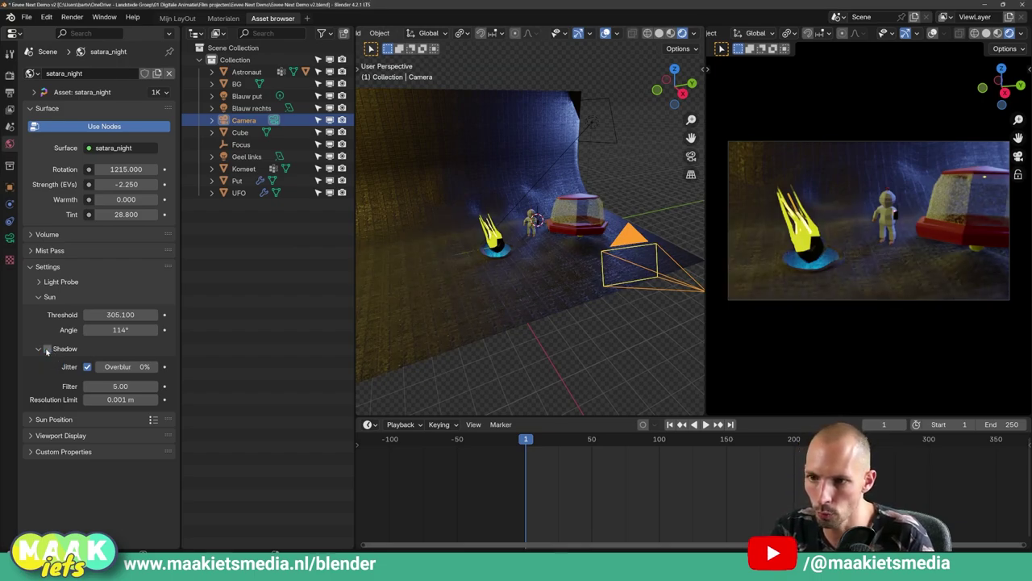
pyautogui.click(47, 350)
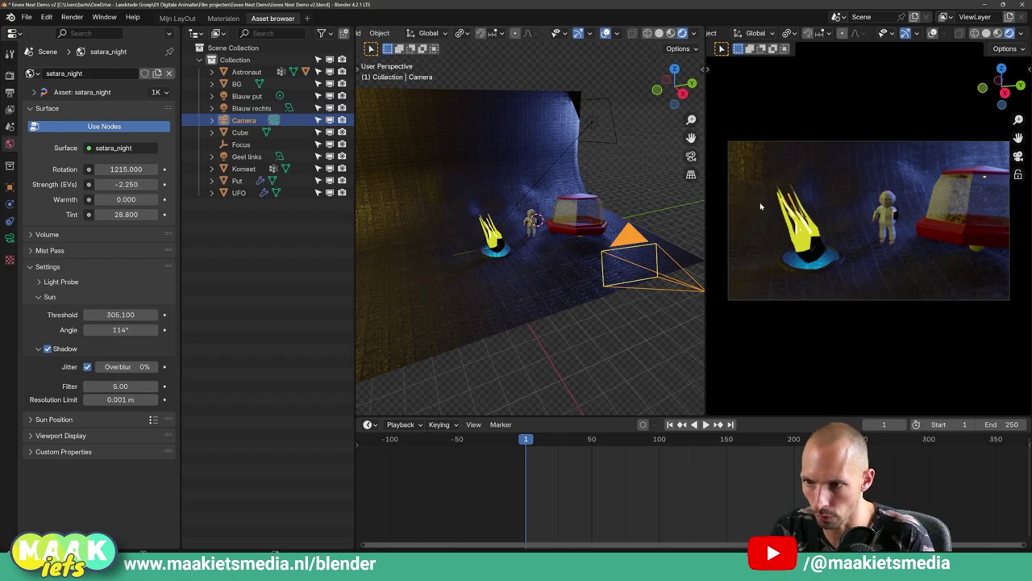
# Compare sun shadows off and on, leave them on, and lower Threshold to about 287.5.
pyautogui.click(47, 350)
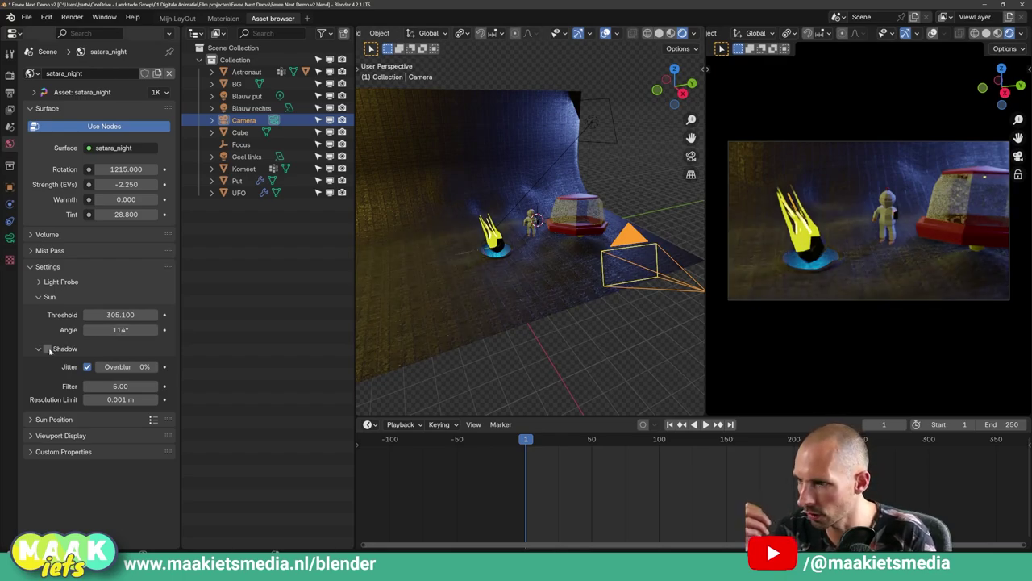
pyautogui.click(47, 349)
pyautogui.click(47, 349)
pyautogui.click(47, 349)
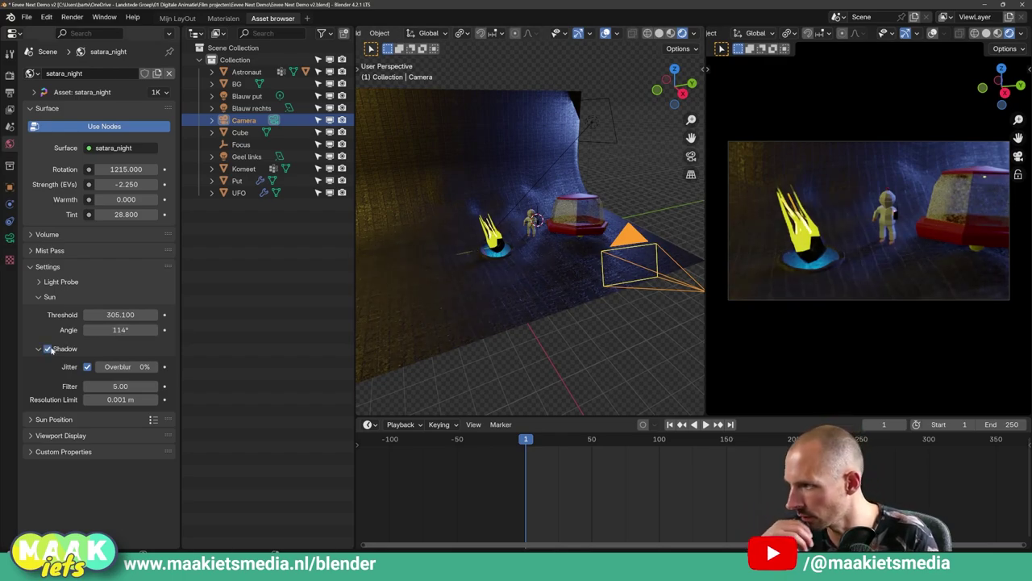
pyautogui.moveTo(119, 315)
pyautogui.mouseDown()
pyautogui.moveTo(97, 314)
pyautogui.moveTo(137, 315)
pyautogui.mouseUp()
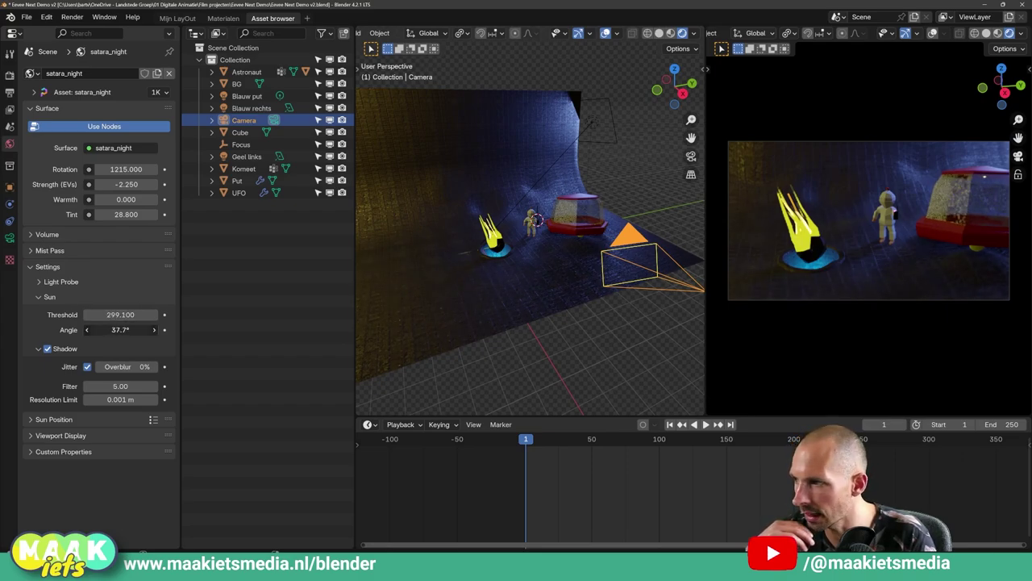
pyautogui.moveTo(119, 314)
pyautogui.mouseDown()
pyautogui.moveTo(103, 314)
pyautogui.moveTo(119, 314)
pyautogui.mouseUp()
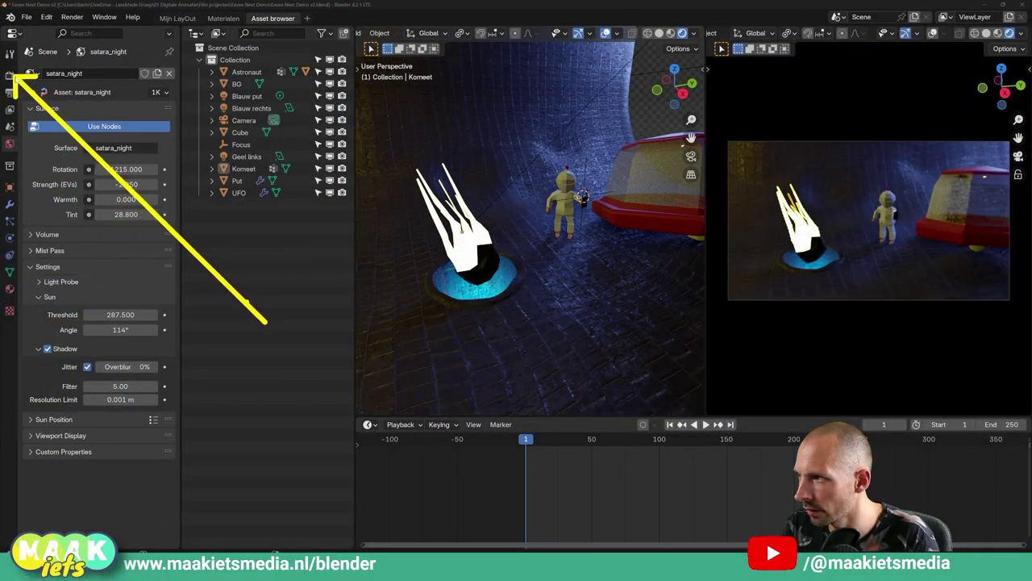
# Tick Raytracing in the EEVEE Render Properties and orbit to inspect the comet's glow.
pyautogui.click(9, 76)
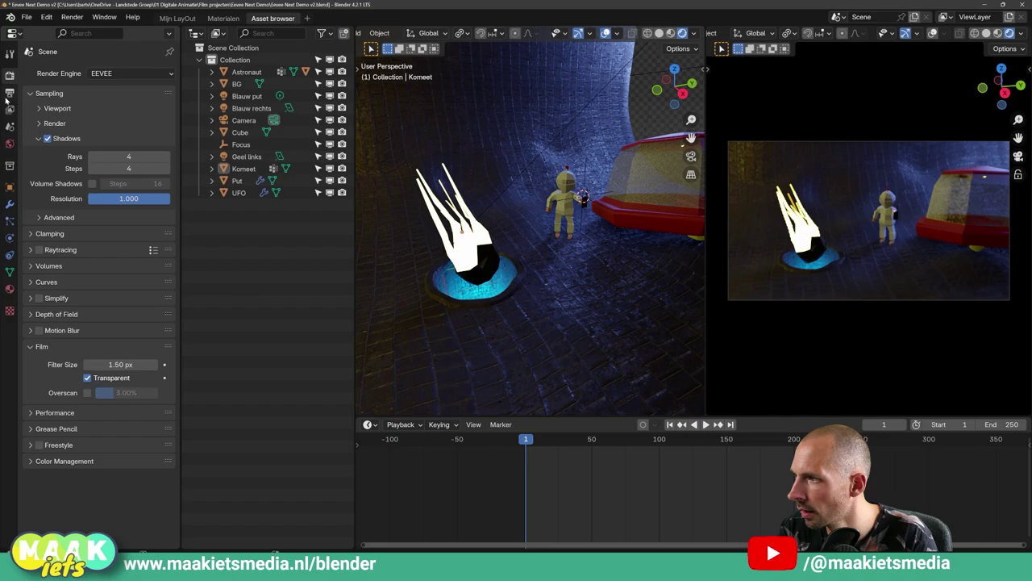
pyautogui.click(39, 251)
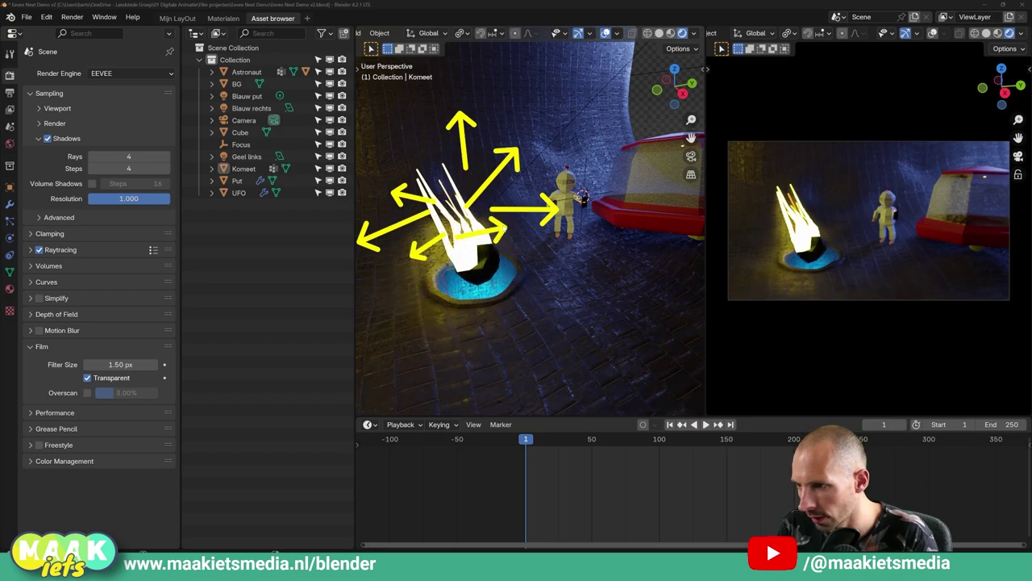
pyautogui.moveTo(397, 304)
pyautogui.mouseDown()
pyautogui.moveTo(557, 211)
pyautogui.moveTo(596, 144)
pyautogui.moveTo(526, 94)
pyautogui.moveTo(442, 73)
pyautogui.mouseUp()
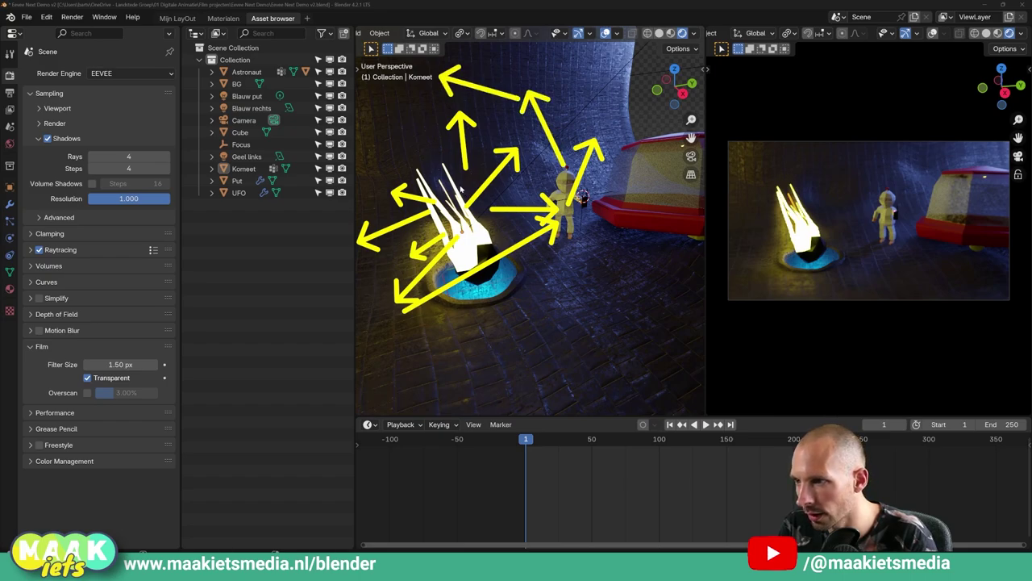
pyautogui.moveTo(582, 196); pyautogui.dragTo(562, 224)
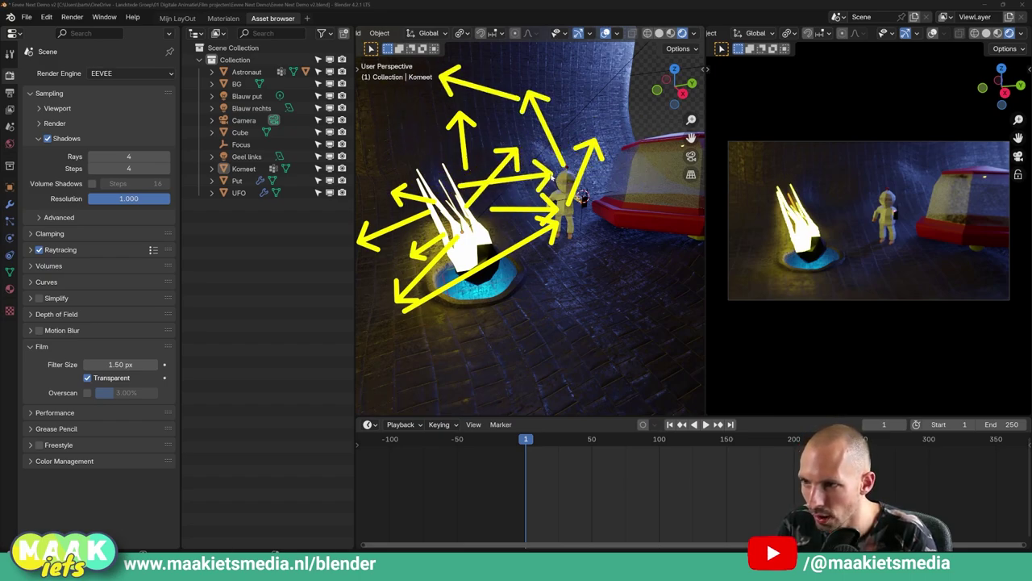
pyautogui.moveTo(600, 293); pyautogui.dragTo(847, 230)
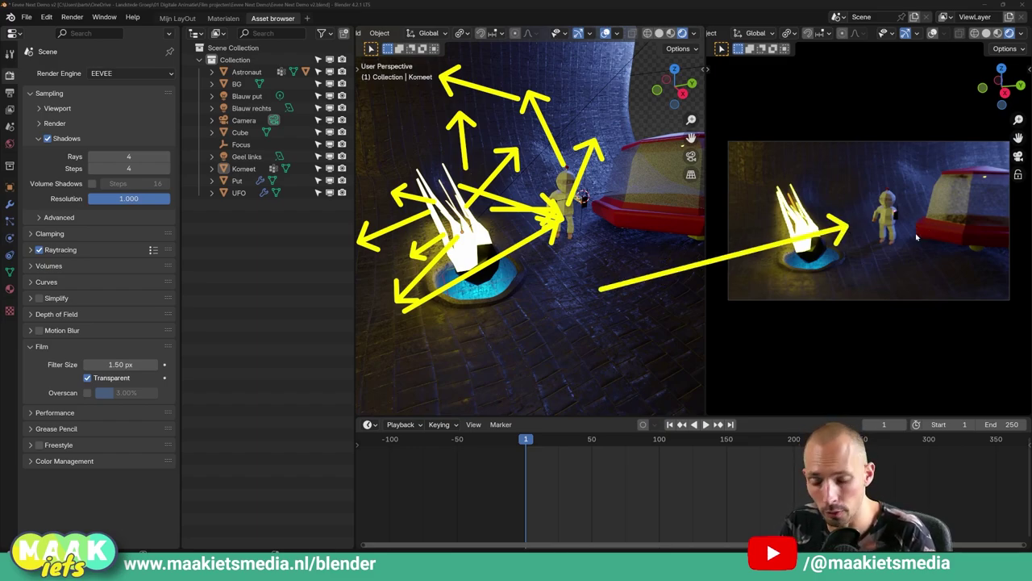
pyautogui.moveTo(498, 250)
pyautogui.mouseDown()
pyautogui.moveTo(557, 121)
pyautogui.moveTo(587, 339)
pyautogui.mouseUp()
pyautogui.press('Escape')
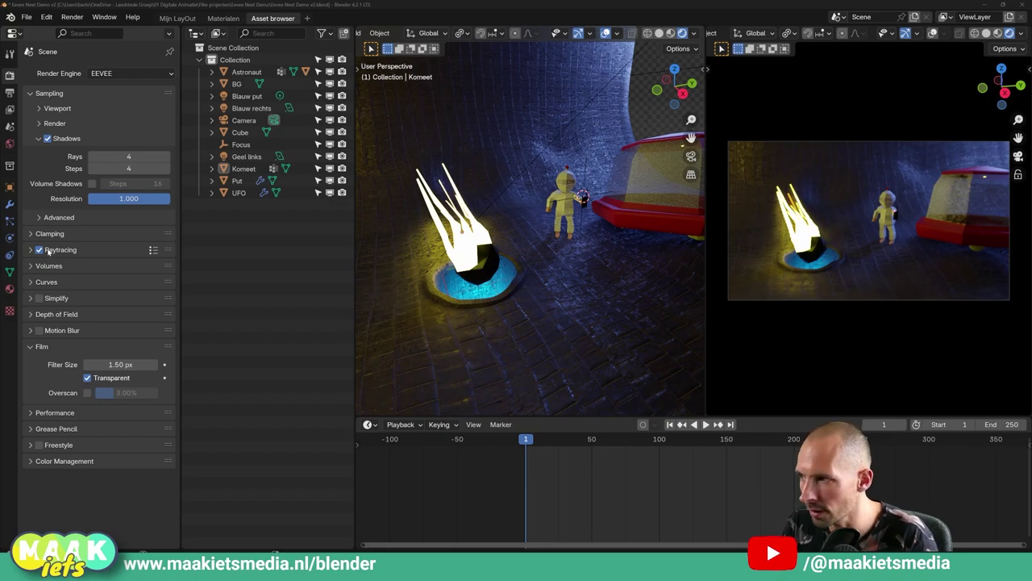
# Switch raytracing off and back on to compare the lighting, leaving it enabled.
pyautogui.click(39, 251)
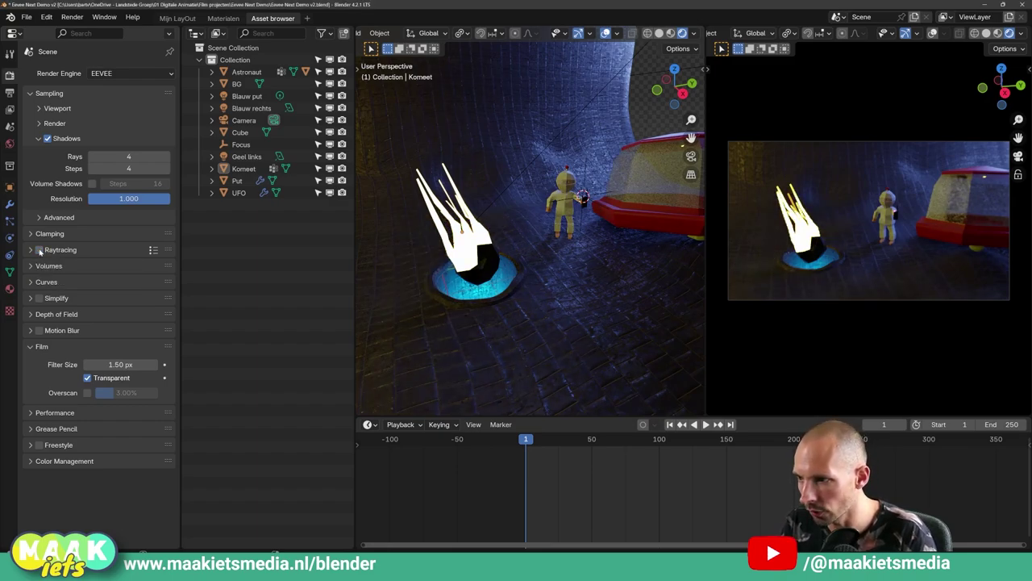
pyautogui.click(39, 251)
pyautogui.moveTo(436, 291)
pyautogui.mouseDown(button='middle')
pyautogui.moveTo(521, 267)
pyautogui.moveTo(439, 273)
pyautogui.moveTo(456, 264)
pyautogui.moveTo(431, 277)
pyautogui.moveTo(628, 248)
pyautogui.moveTo(422, 258)
pyautogui.mouseUp(button='middle')
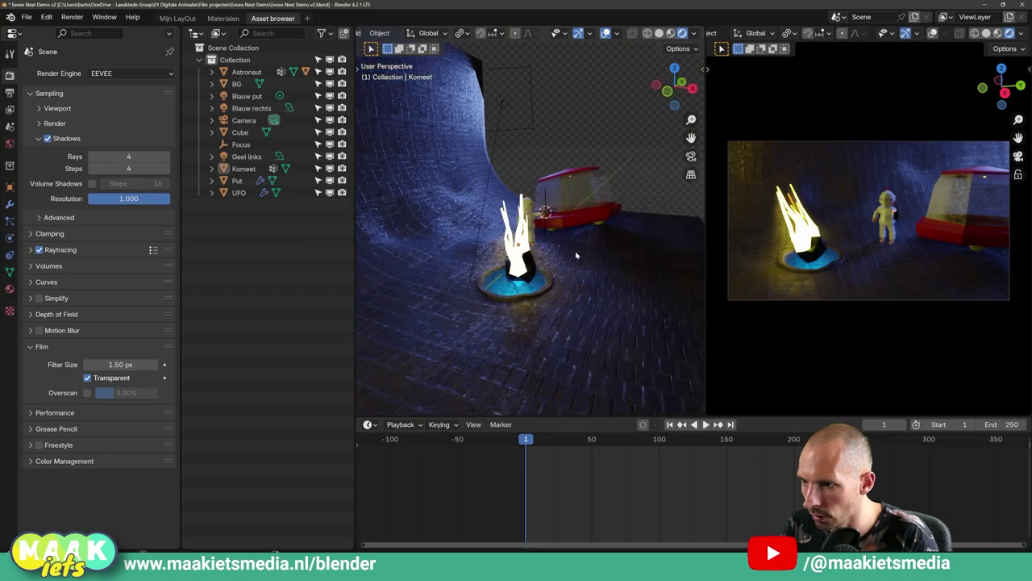
# Reframe the comet and astronaut, toggle Raytracing to compare, and expand the Raytracing panel.
pyautogui.scroll(3, 569, 256)
pyautogui.moveTo(569, 255)
pyautogui.mouseDown(button='middle')
pyautogui.moveTo(526, 225)
pyautogui.moveTo(570, 258)
pyautogui.moveTo(569, 272)
pyautogui.moveTo(546, 272)
pyautogui.moveTo(534, 292)
pyautogui.mouseUp(button='middle')
pyautogui.scroll(-4, 570, 258)
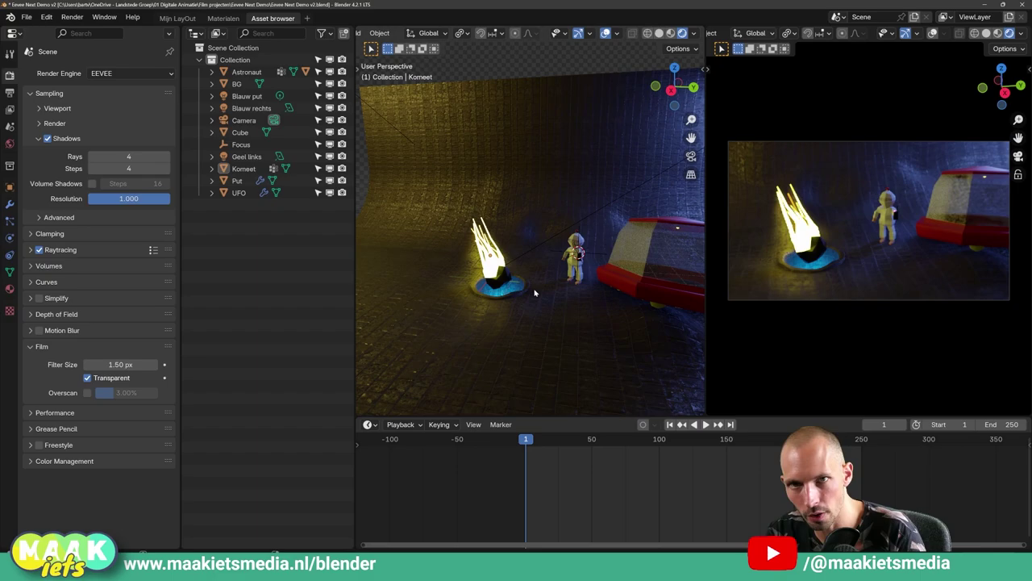
pyautogui.scroll(1, 553, 278)
pyautogui.scroll(1, 546, 278)
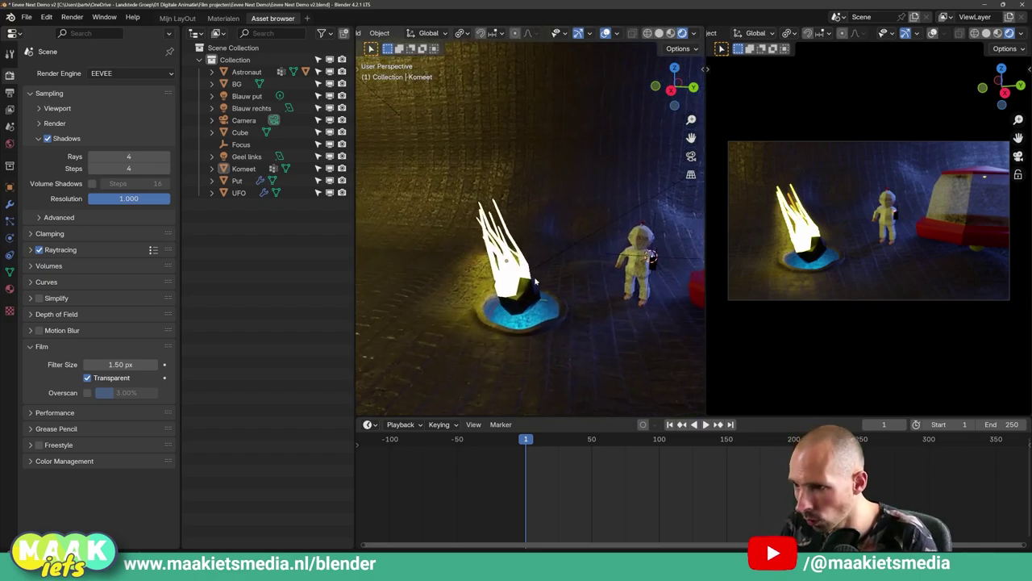
pyautogui.scroll(1, 555, 279)
pyautogui.scroll(2, 568, 278)
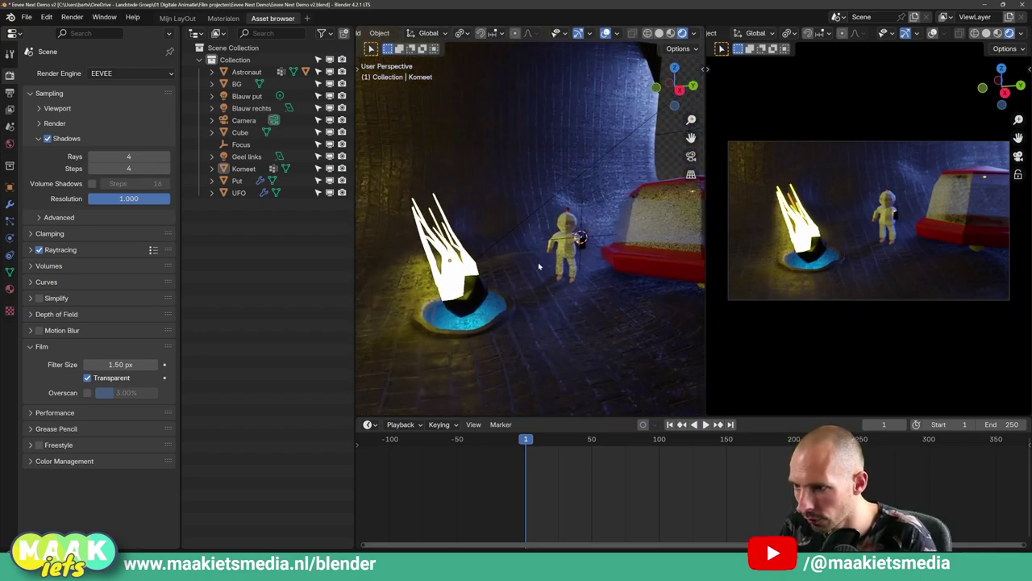
pyautogui.moveTo(581, 278); pyautogui.dragTo(202, 263, button='middle')
pyautogui.click(38, 250)
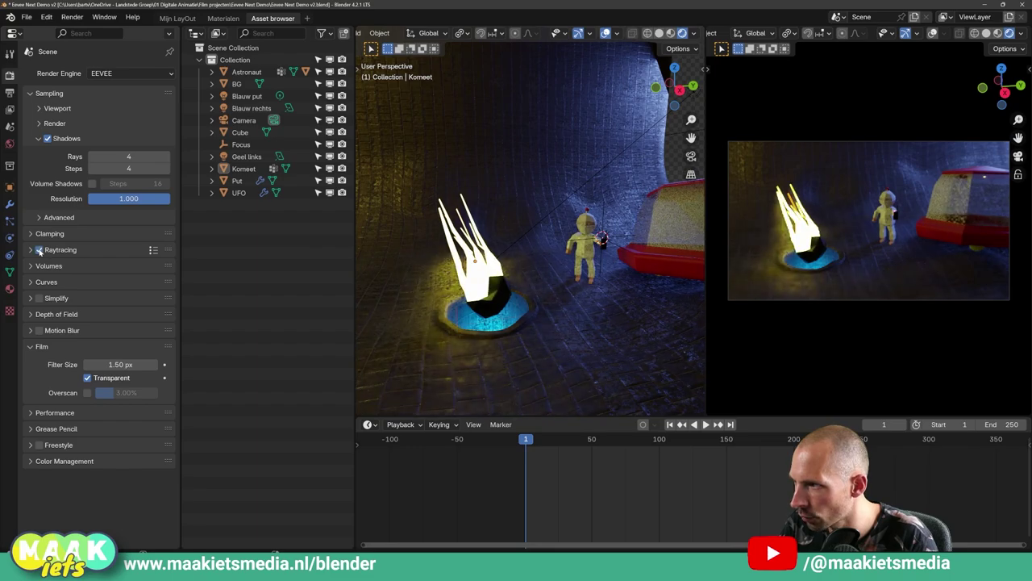
pyautogui.click(32, 251)
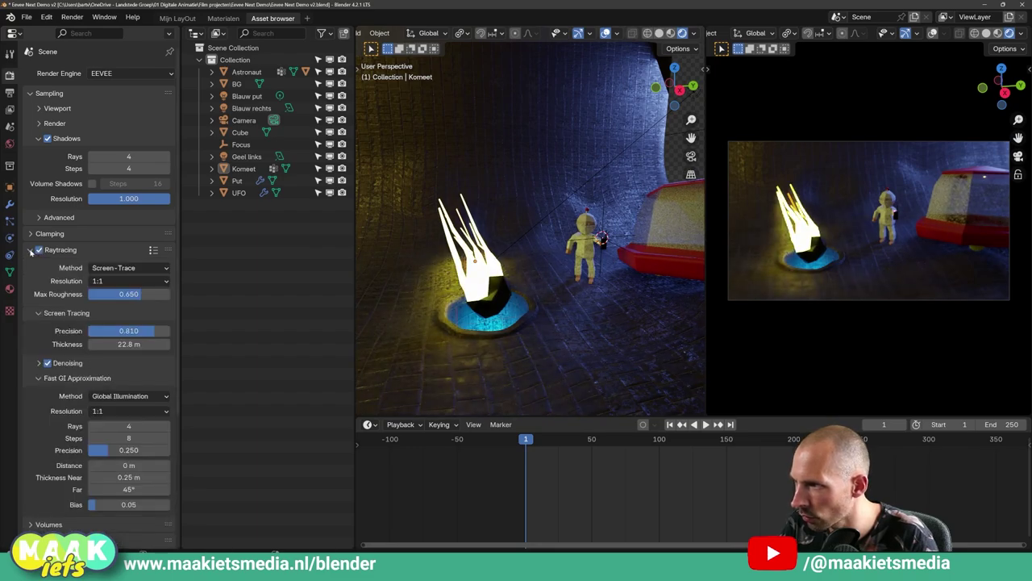
# Collapse the Fast GI and Screen Tracing subpanels, keeping Screen-Trace method at 1:1 resolution.
pyautogui.click(38, 378)
pyautogui.click(39, 314)
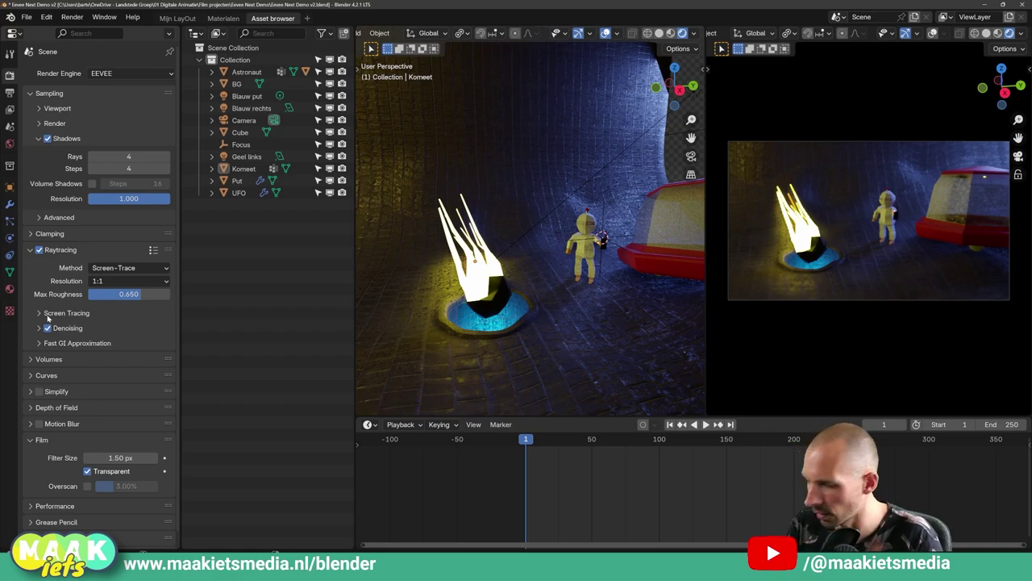
pyautogui.click(134, 268)
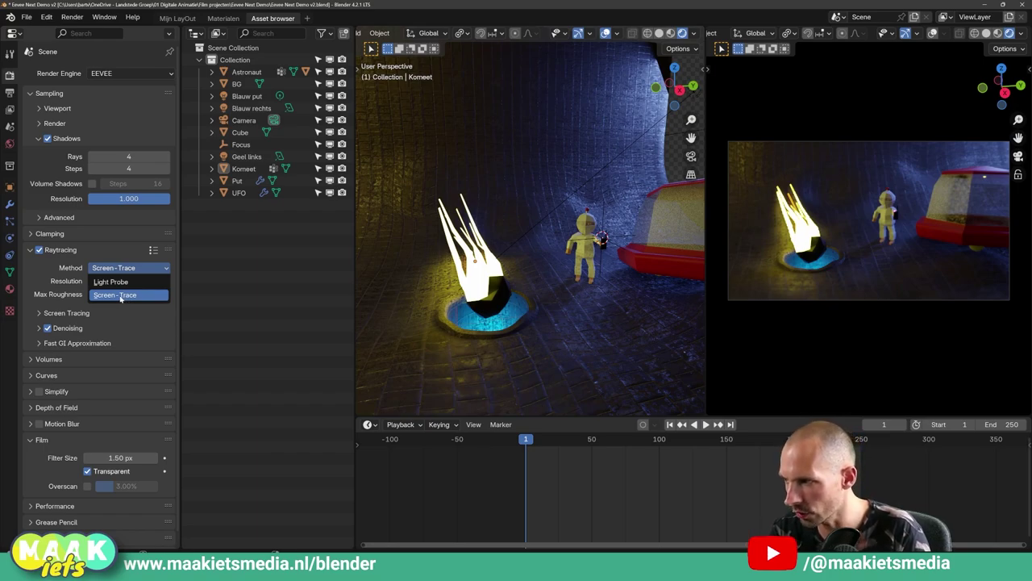
pyautogui.click(120, 295)
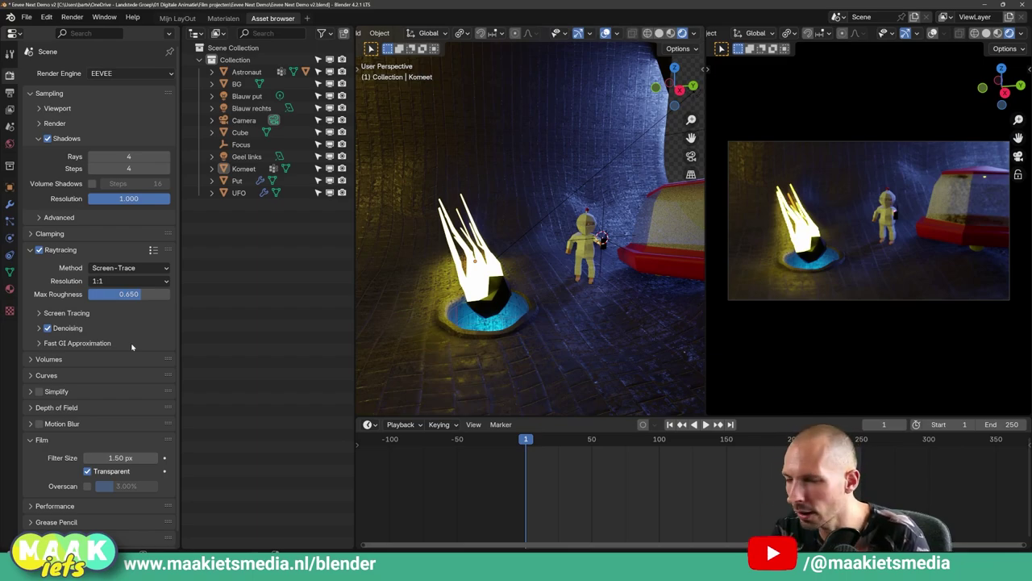
pyautogui.click(110, 282)
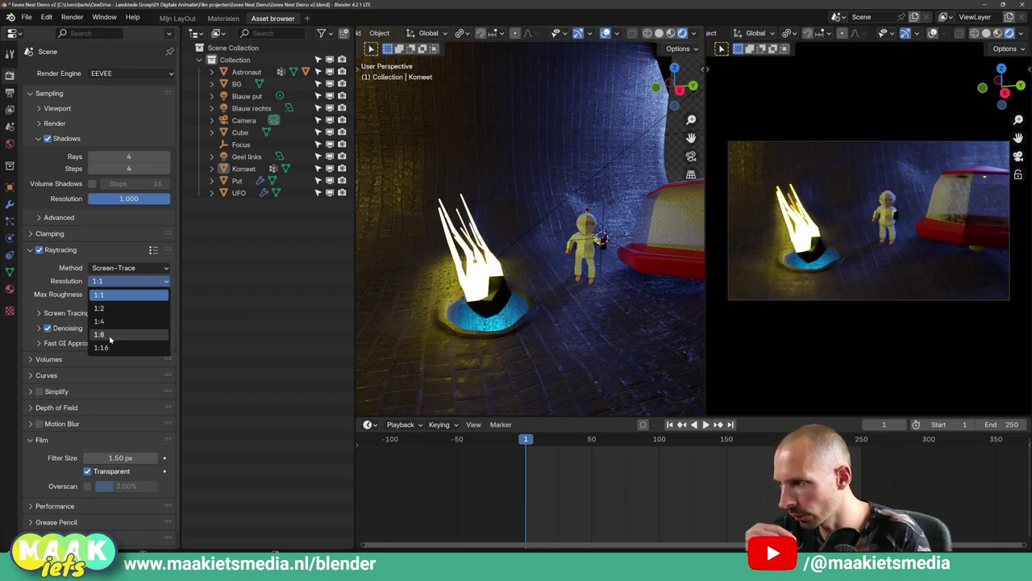
pyautogui.click(106, 296)
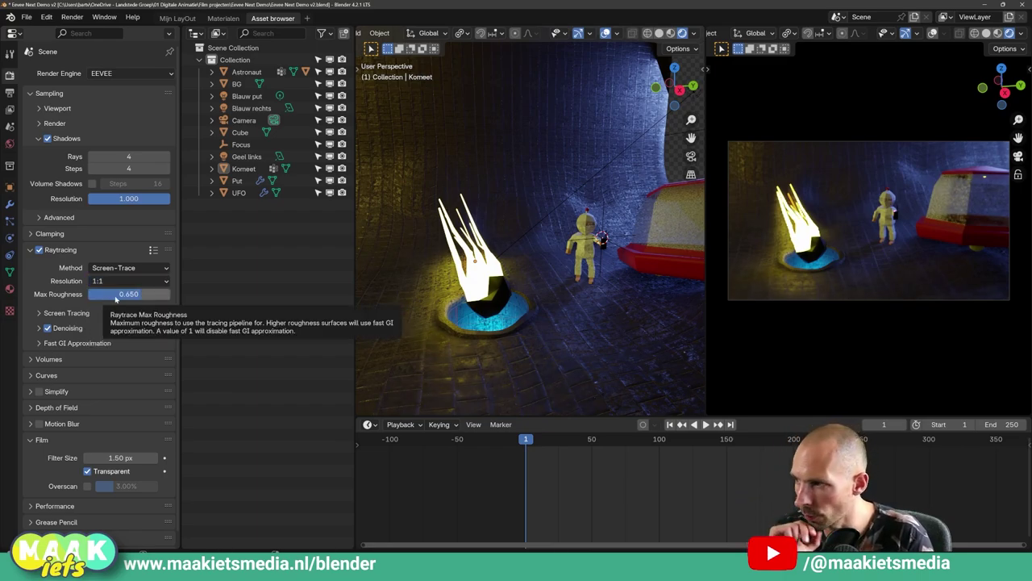
# Sweep raytracing Max Roughness between 0 and 1, settling on 0.887.
pyautogui.press('BackSpace')
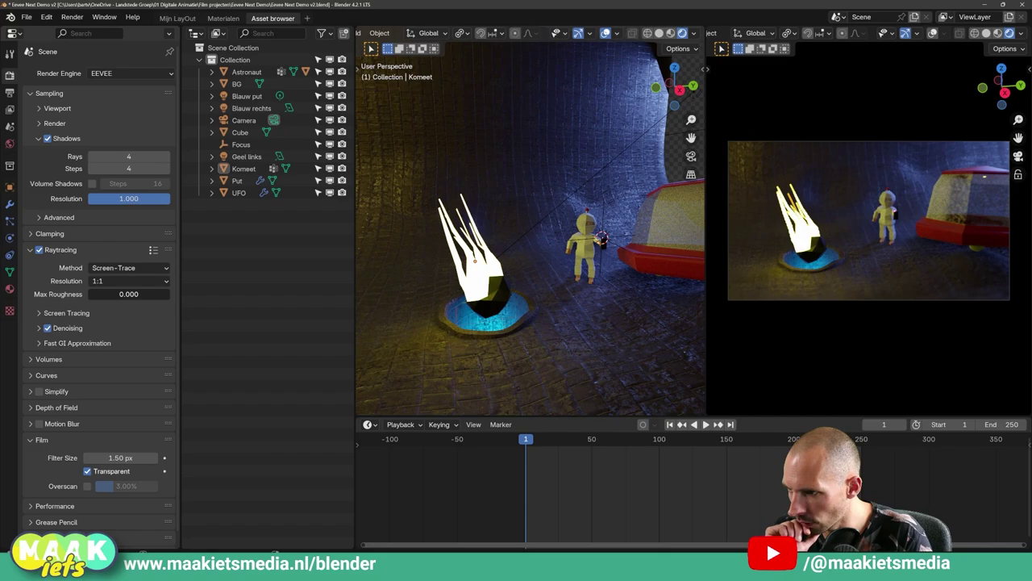
pyautogui.moveTo(121, 294); pyautogui.dragTo(166, 294)
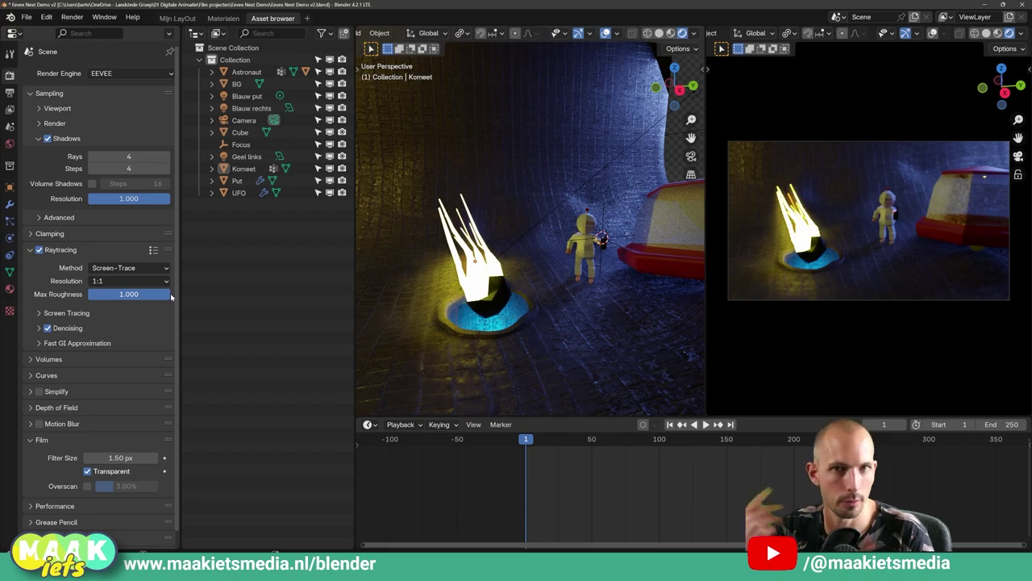
pyautogui.moveTo(171, 294); pyautogui.dragTo(138, 295)
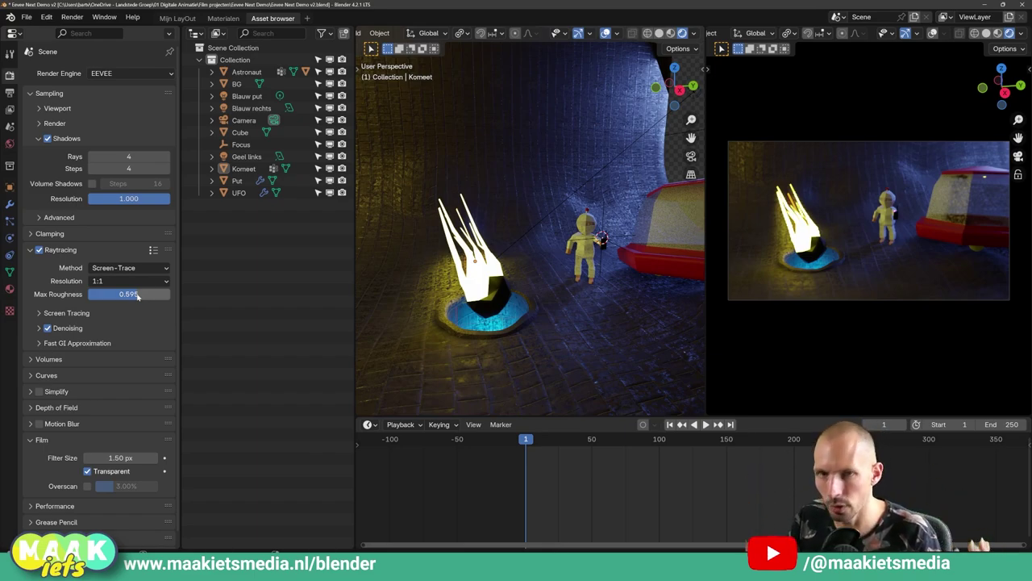
pyautogui.moveTo(138, 296); pyautogui.dragTo(93, 296)
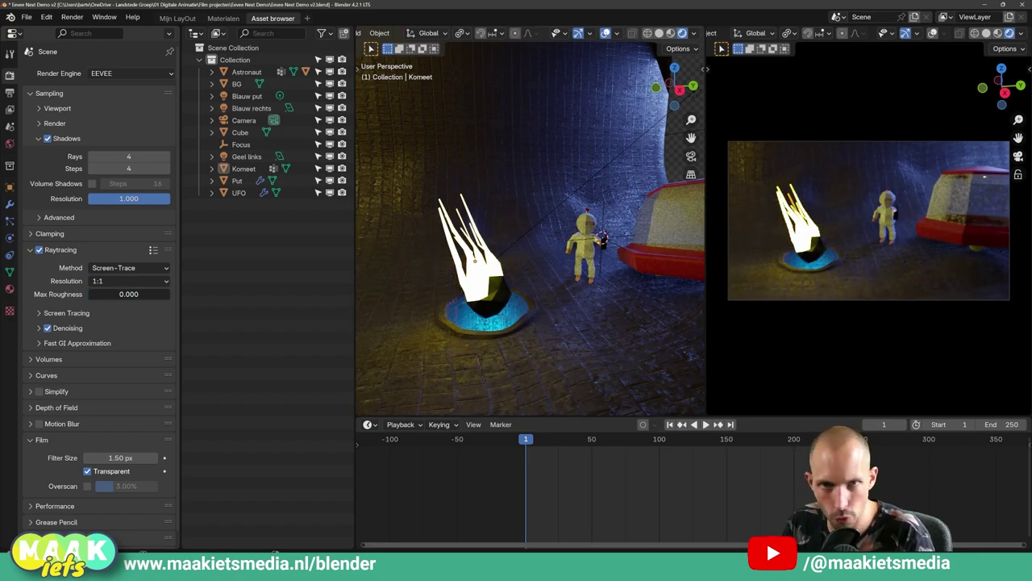
pyautogui.moveTo(94, 294); pyautogui.dragTo(157, 294)
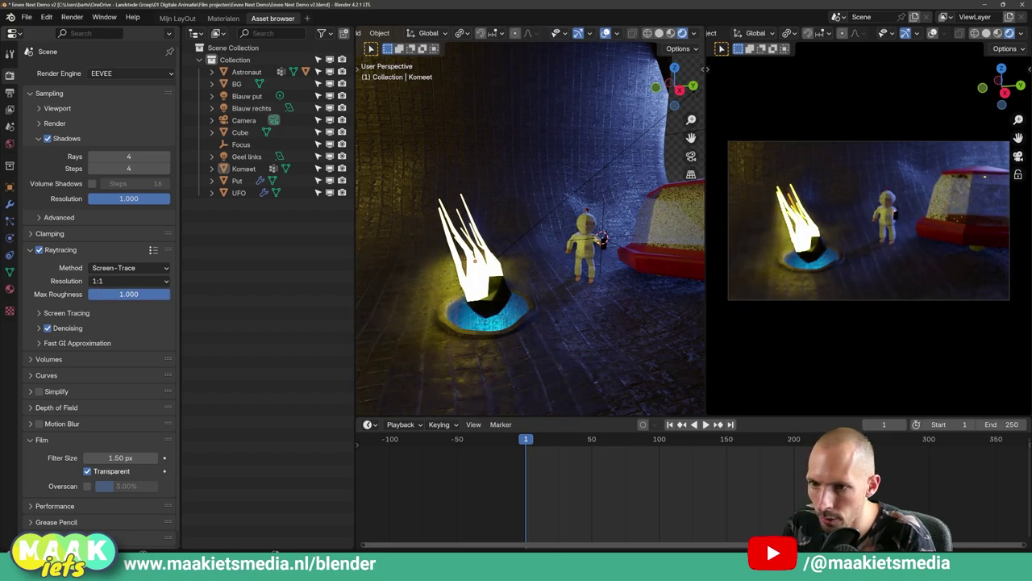
pyautogui.moveTo(156, 294)
pyautogui.mouseDown()
pyautogui.moveTo(145, 294)
pyautogui.moveTo(159, 294)
pyautogui.mouseUp()
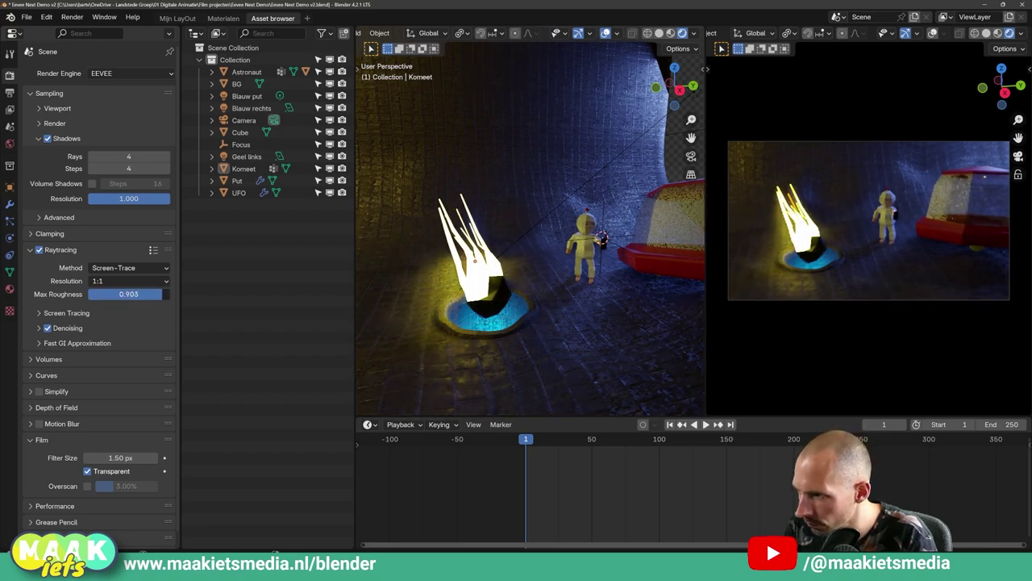
# Set Screen Tracing Precision to 0.897 and Thickness to 17.3 m after trying 0.001 m.
pyautogui.click(41, 314)
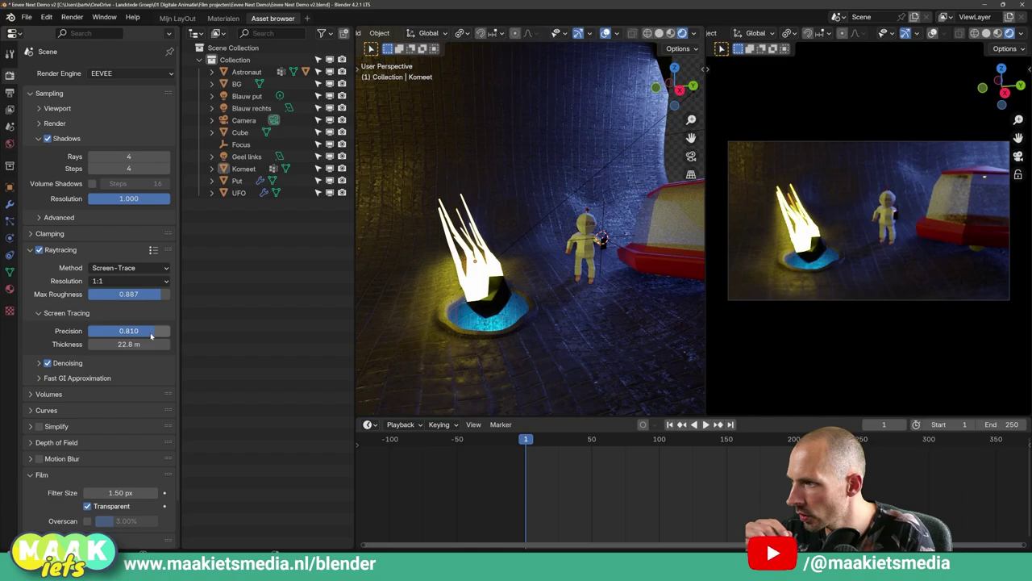
pyautogui.moveTo(157, 331)
pyautogui.mouseDown()
pyautogui.moveTo(92, 330)
pyautogui.moveTo(161, 331)
pyautogui.mouseUp()
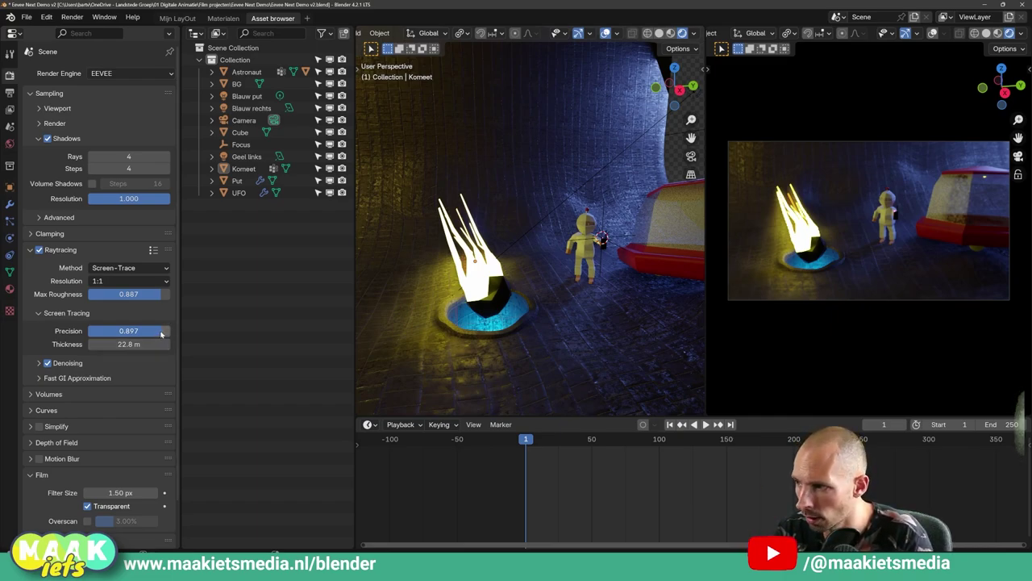
pyautogui.moveTo(128, 345); pyautogui.dragTo(93, 345)
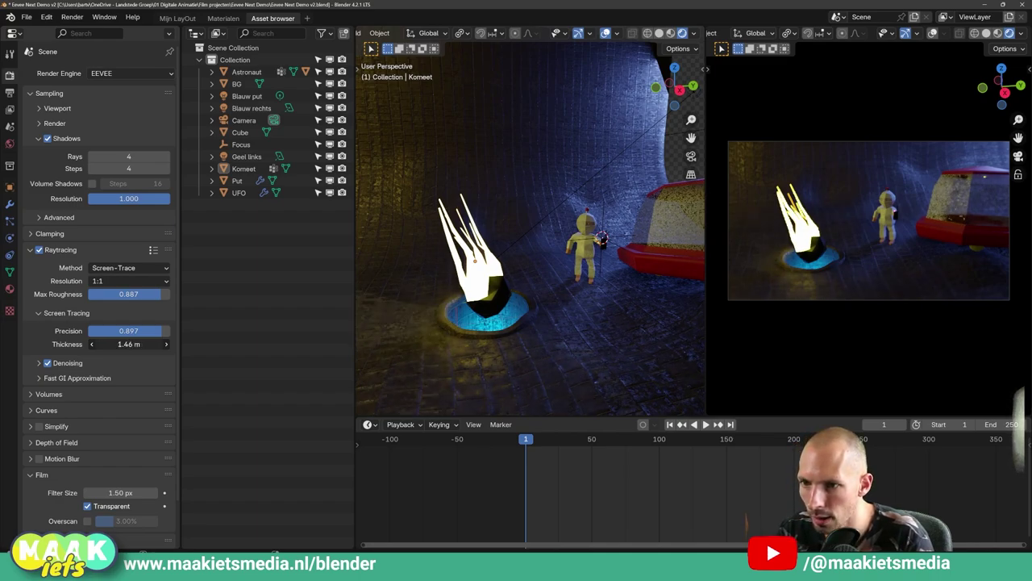
pyautogui.moveTo(127, 345)
pyautogui.mouseDown()
pyautogui.moveTo(162, 345)
pyautogui.moveTo(93, 345)
pyautogui.moveTo(149, 344)
pyautogui.mouseUp()
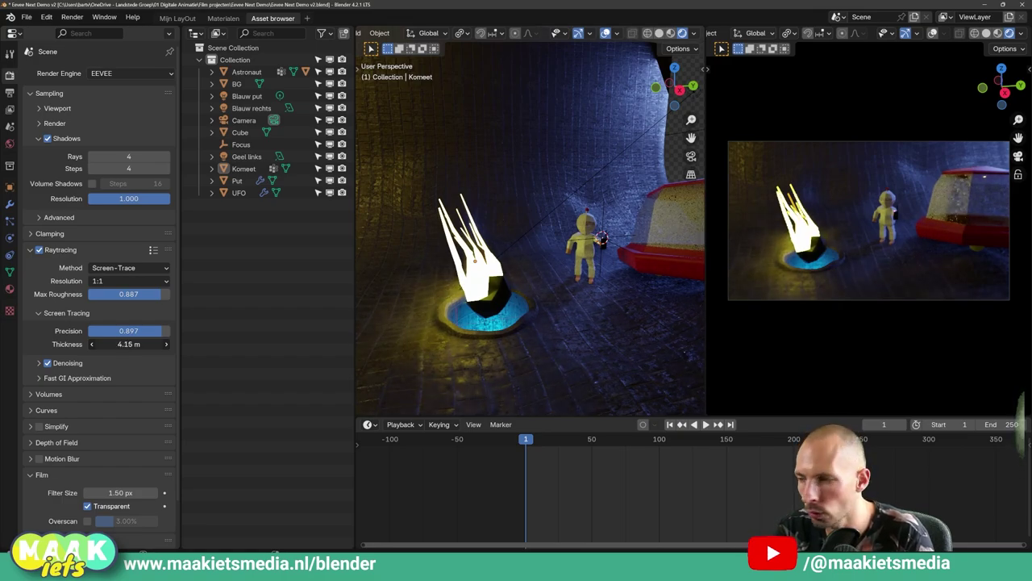
pyautogui.moveTo(127, 344); pyautogui.dragTo(154, 344)
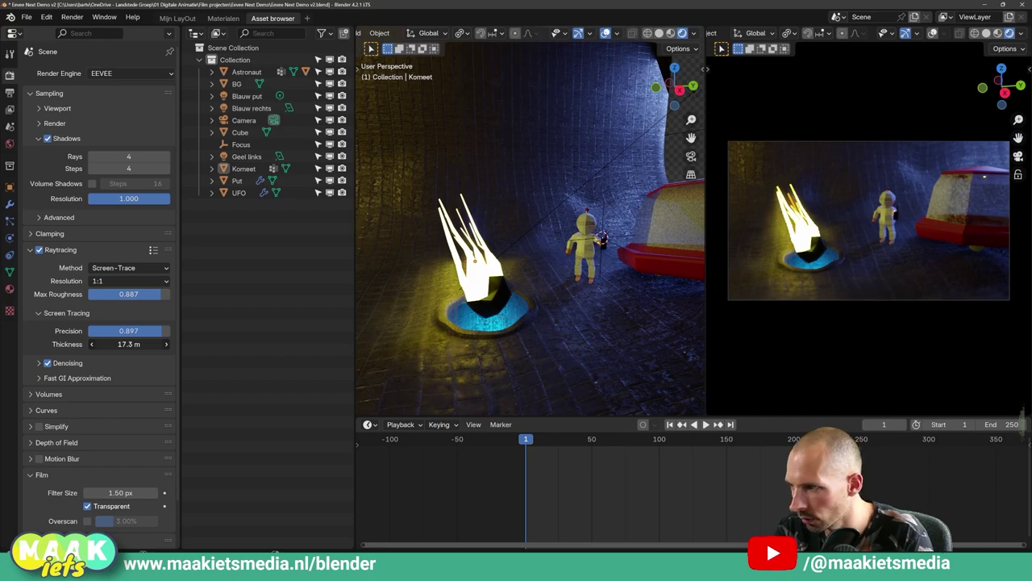
# Expand Fast GI Approximation, keeping Global Illumination method and 1:1 resolution.
pyautogui.click(39, 378)
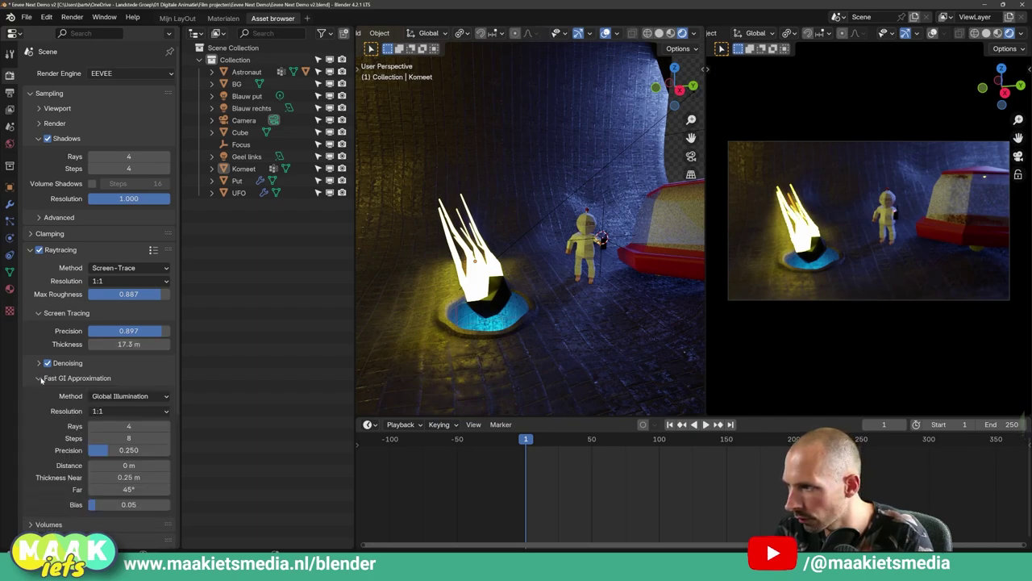
pyautogui.scroll(-1, 49, 384)
pyautogui.scroll(-2, 55, 387)
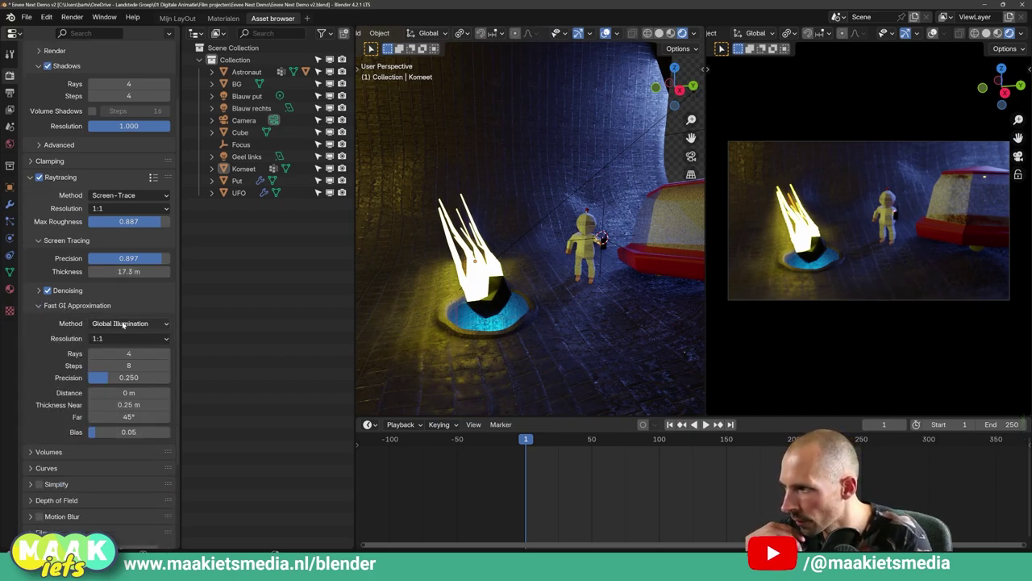
pyautogui.click(104, 324)
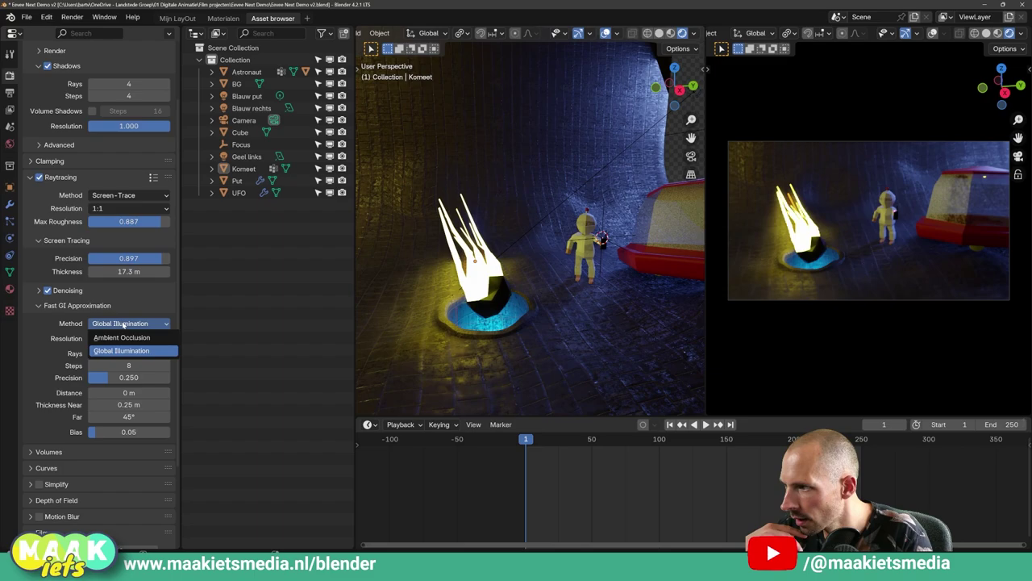
pyautogui.click(117, 351)
pyautogui.click(110, 339)
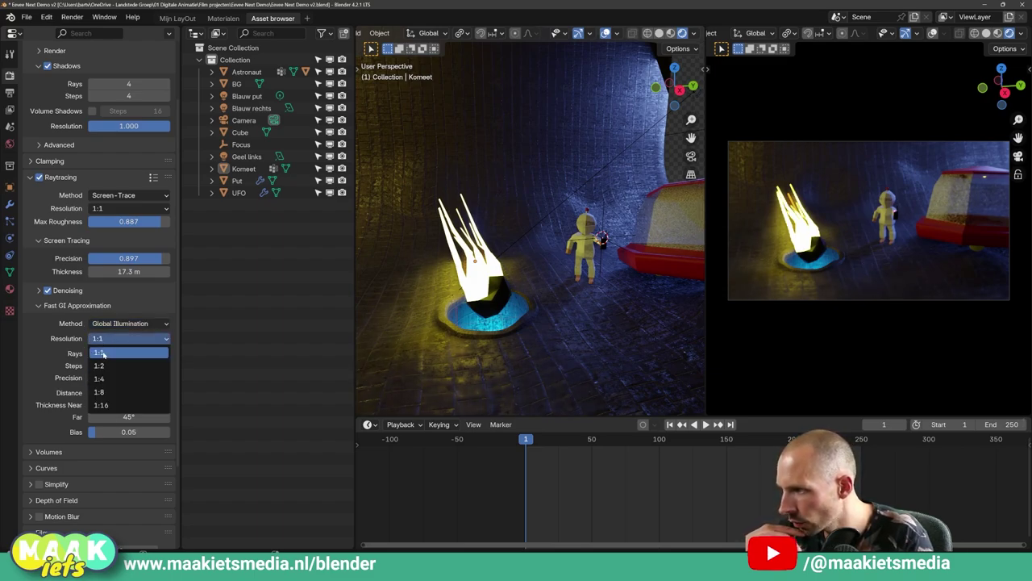
pyautogui.click(103, 353)
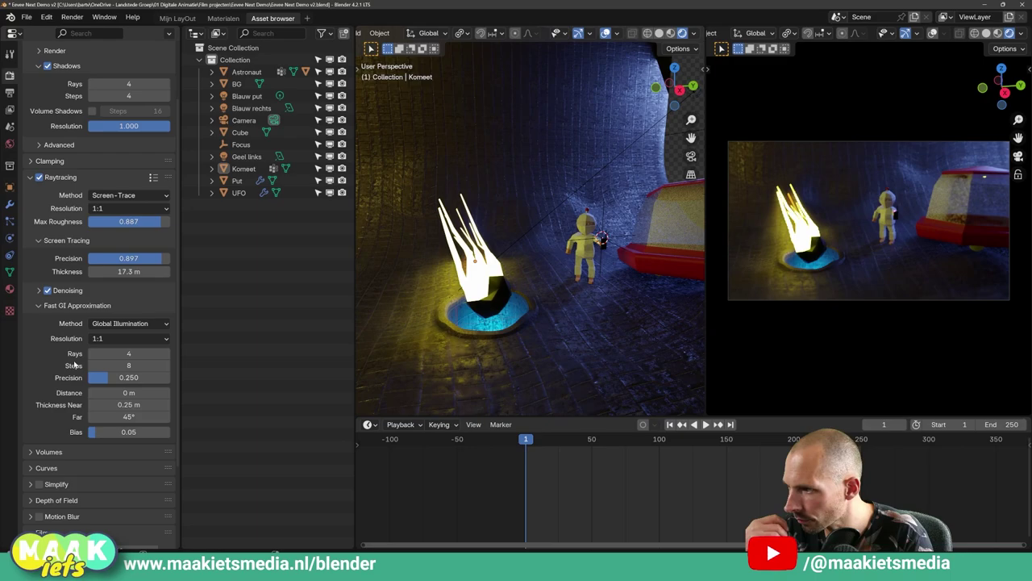
# Raise Fast GI rays from 4 to 5 and precision to about 0.73, then collapse the panel.
pyautogui.click(167, 354)
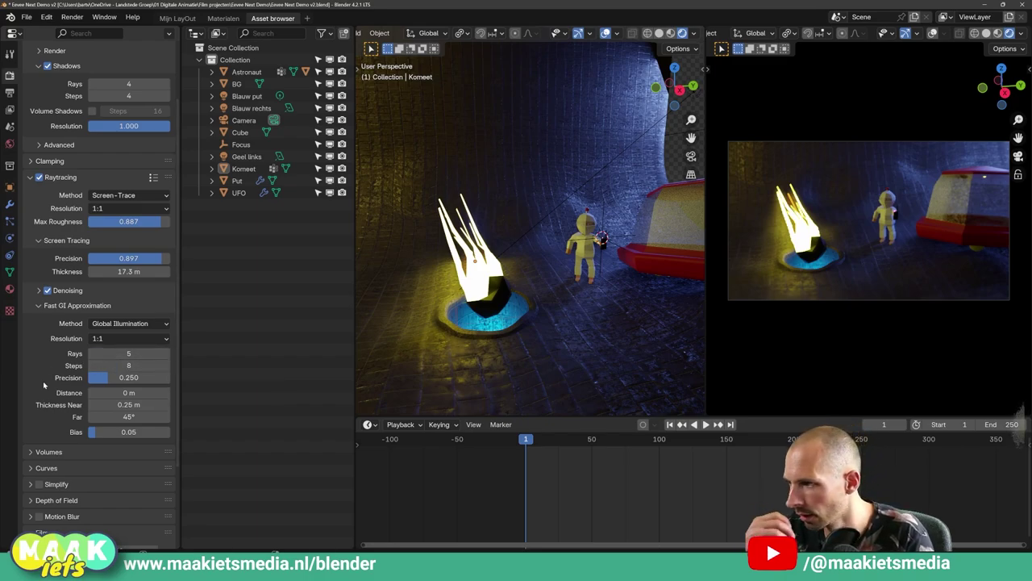
pyautogui.moveTo(129, 378); pyautogui.dragTo(149, 378)
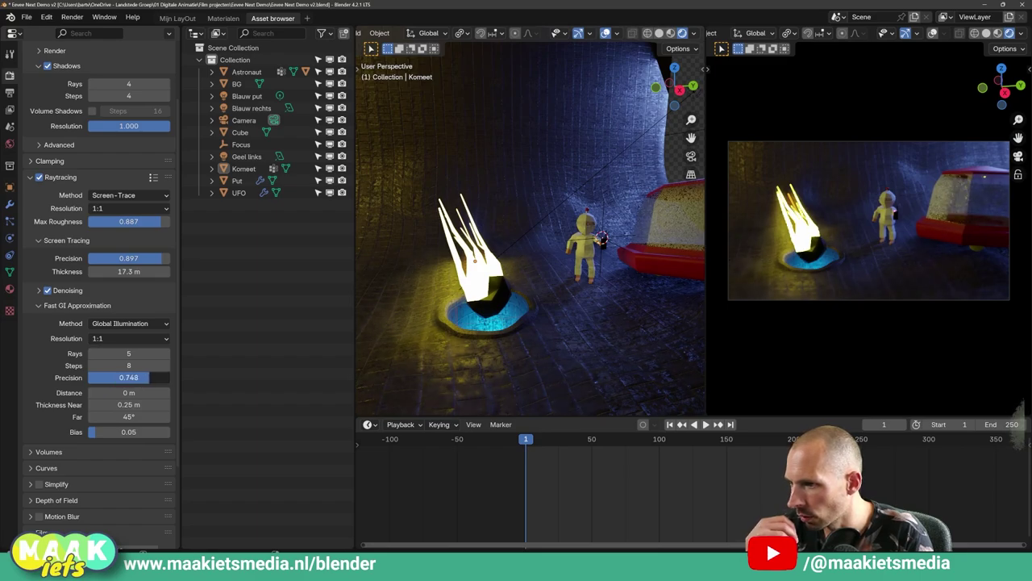
pyautogui.scroll(-2, 121, 363)
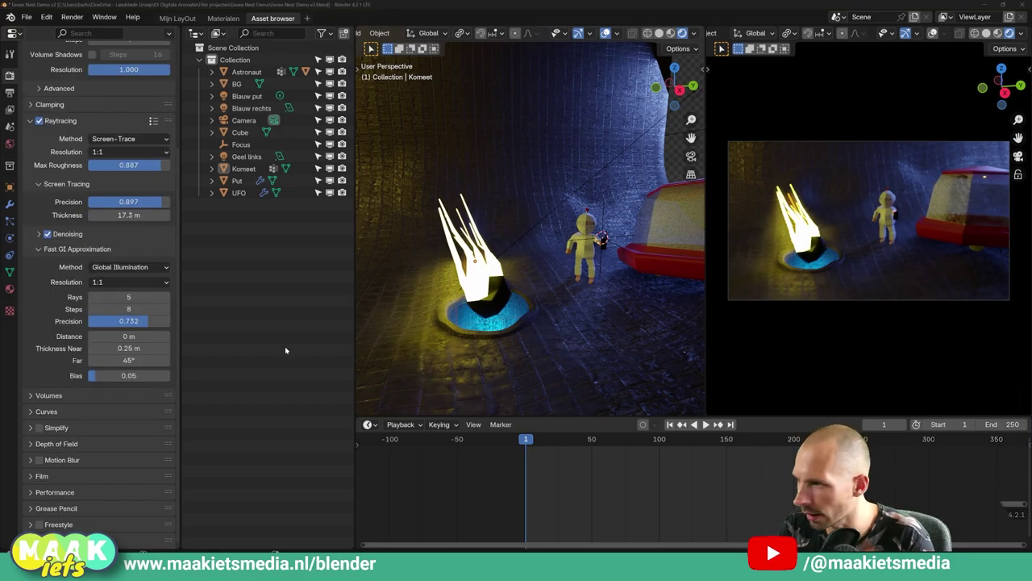
pyautogui.click(38, 252)
# Enable High Quality Normals under Performance, then scroll down to Color Management.
pyautogui.click(30, 492)
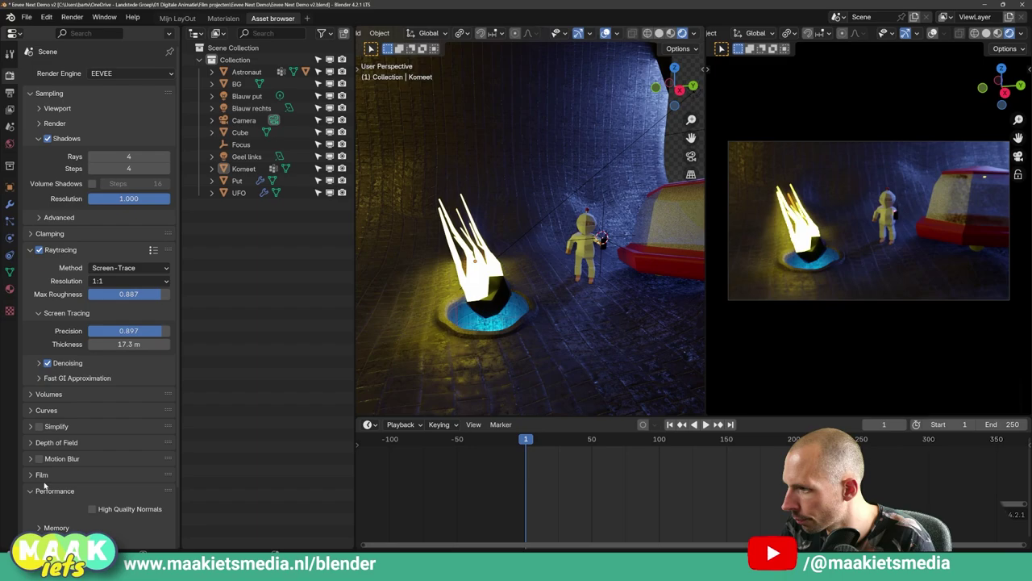
pyautogui.scroll(-2, 89, 443)
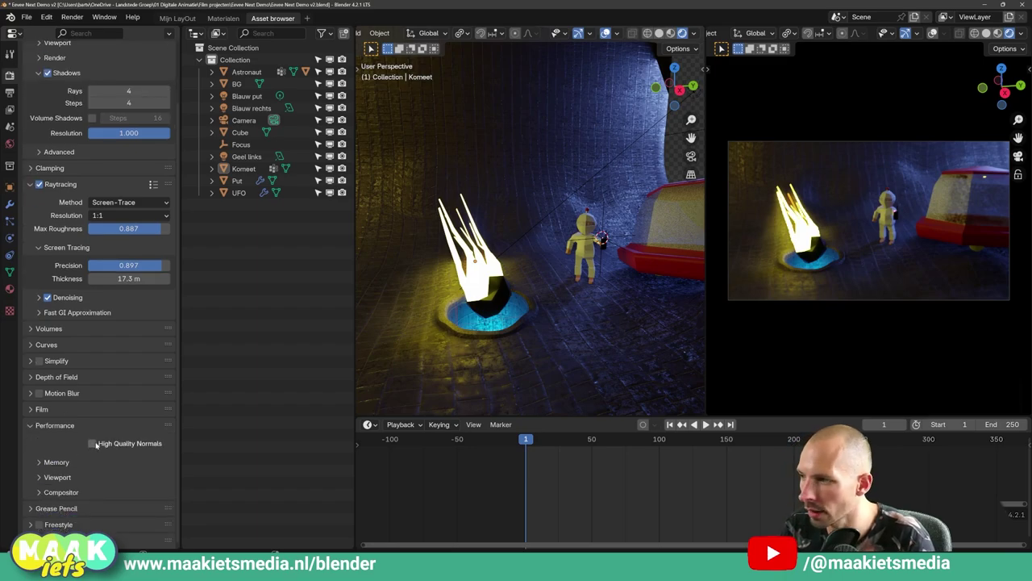
pyautogui.click(93, 444)
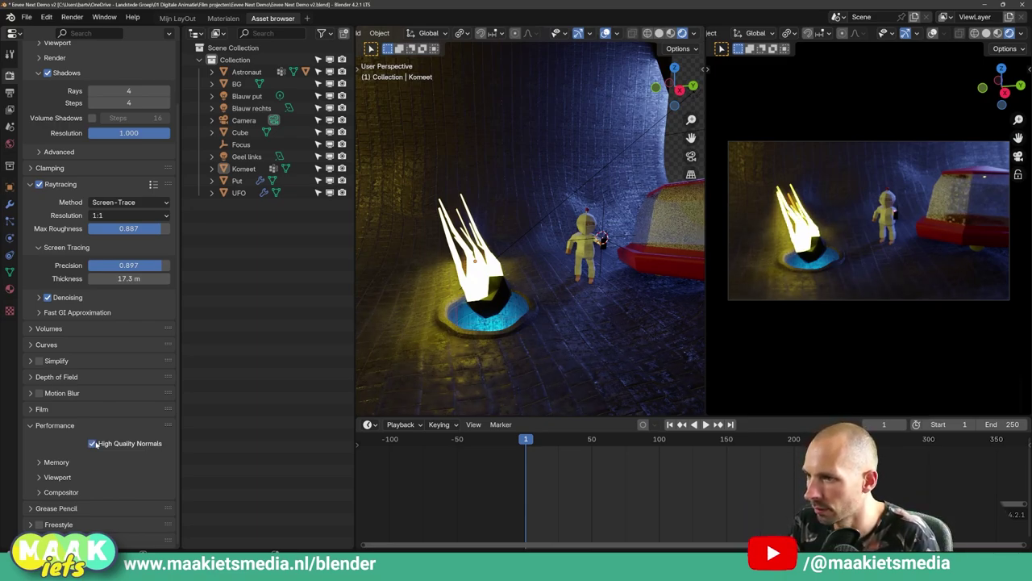
pyautogui.click(92, 443)
pyautogui.click(93, 443)
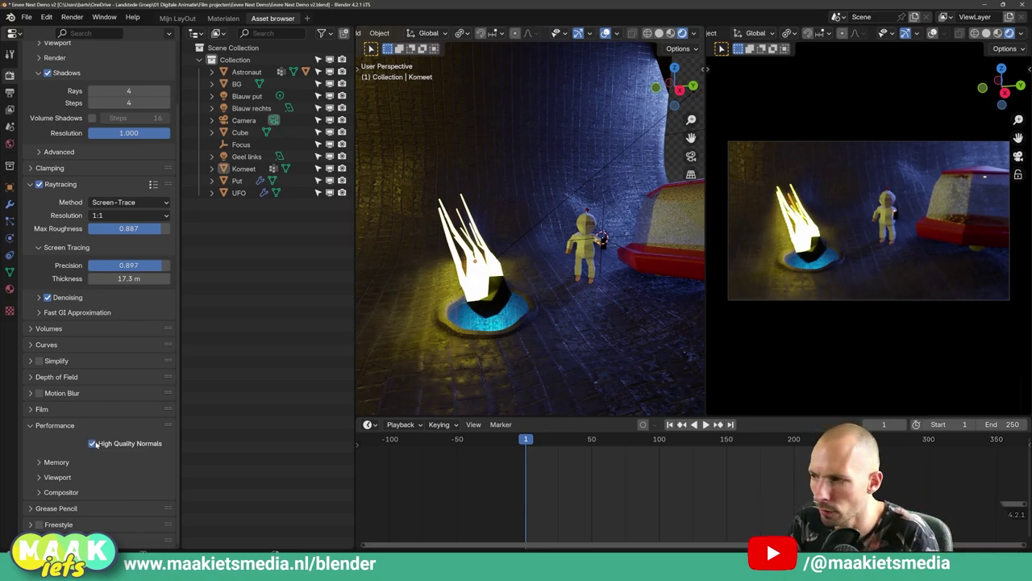
pyautogui.click(31, 427)
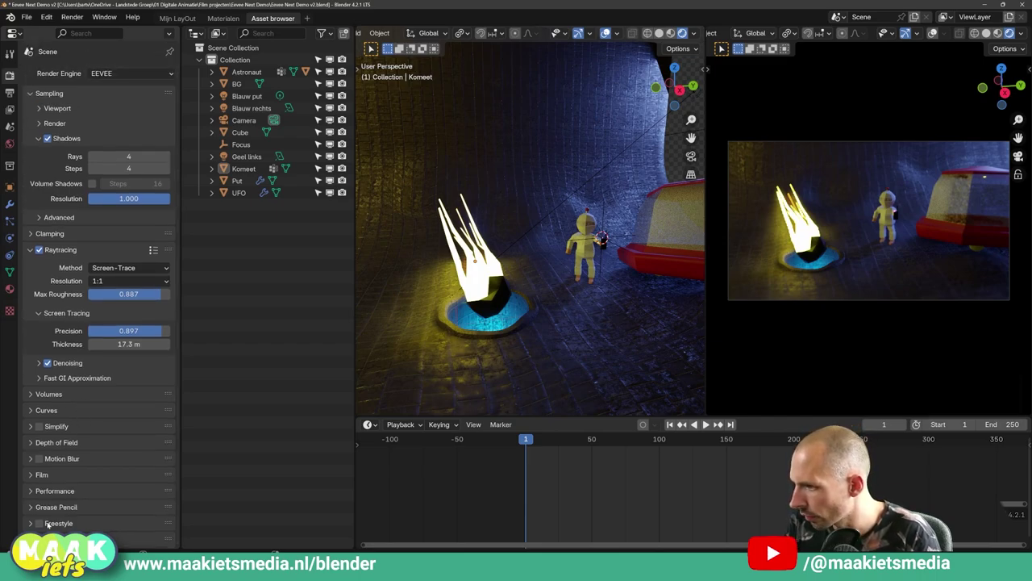
pyautogui.scroll(-4, 111, 454)
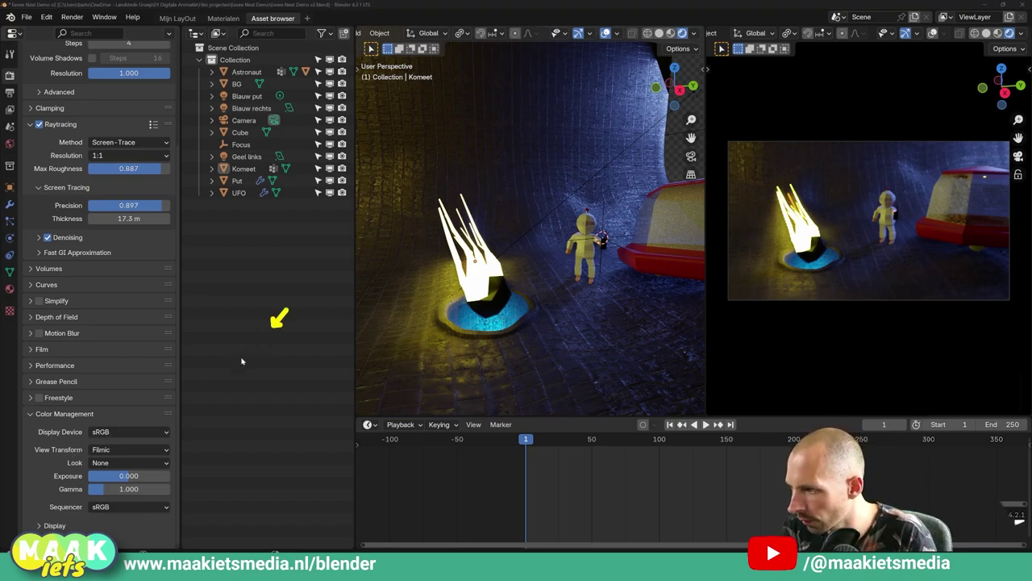
# Set the Color Management view transform from Filmic to AgX.
pyautogui.click(112, 450)
pyautogui.click(100, 490)
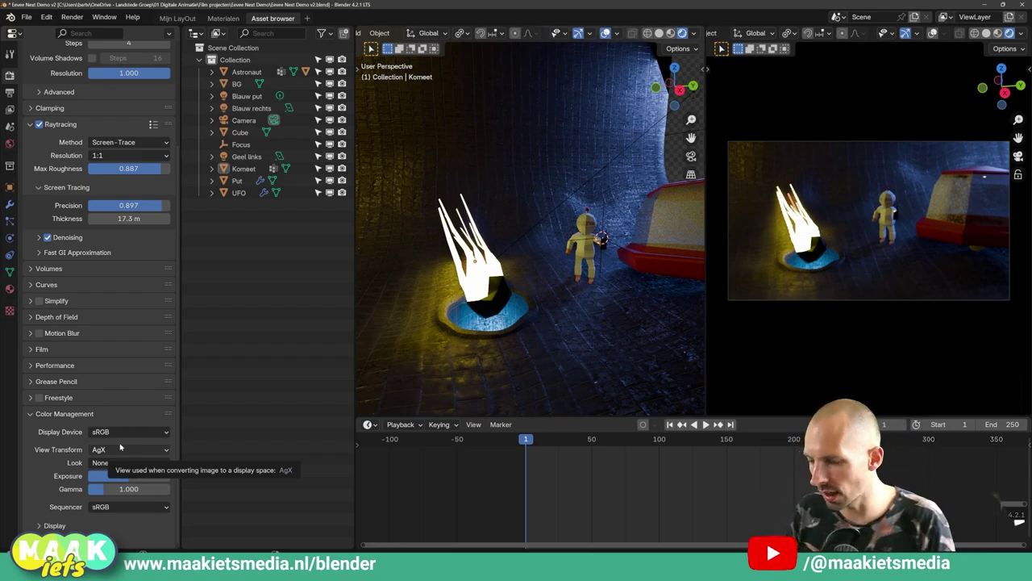
pyautogui.click(108, 451)
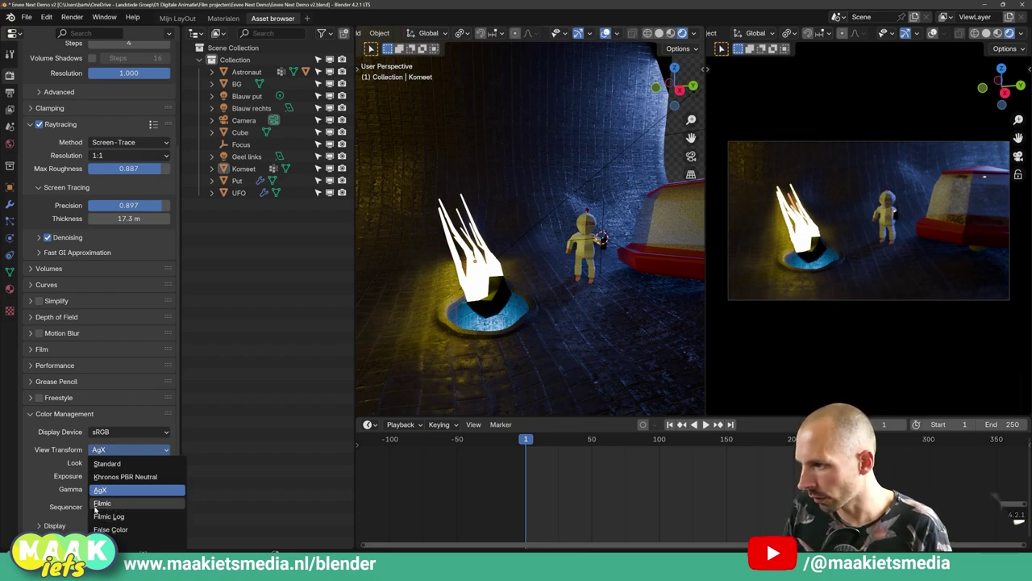
pyautogui.click(100, 489)
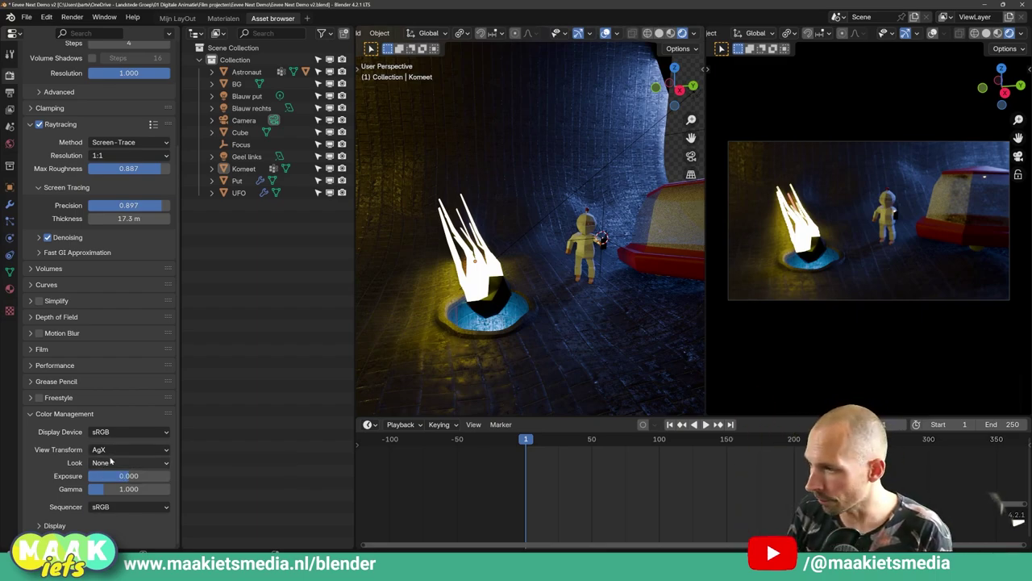
# Try the Punchy look, then settle on Medium High Contrast.
pyautogui.click(104, 462)
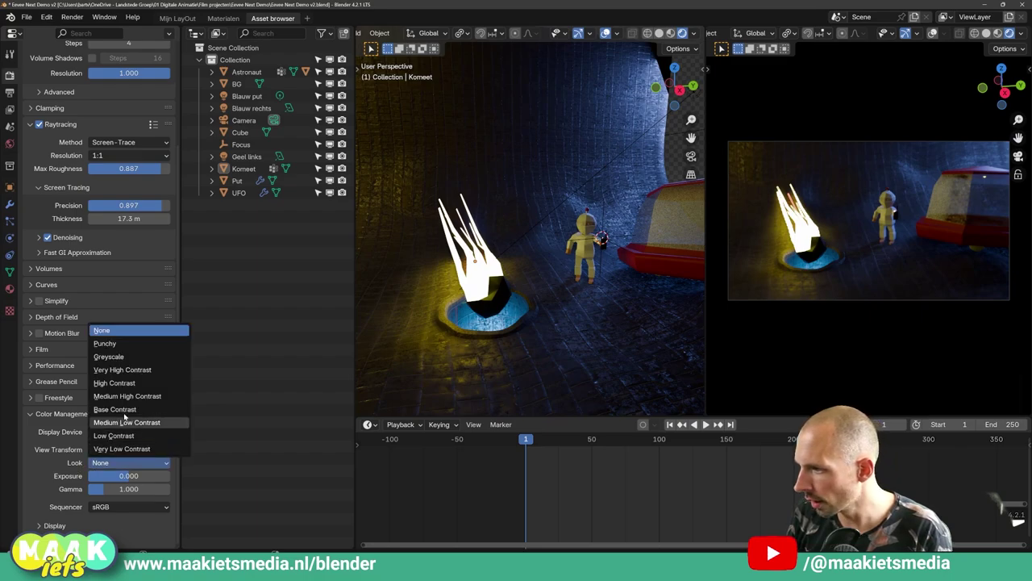
pyautogui.click(112, 341)
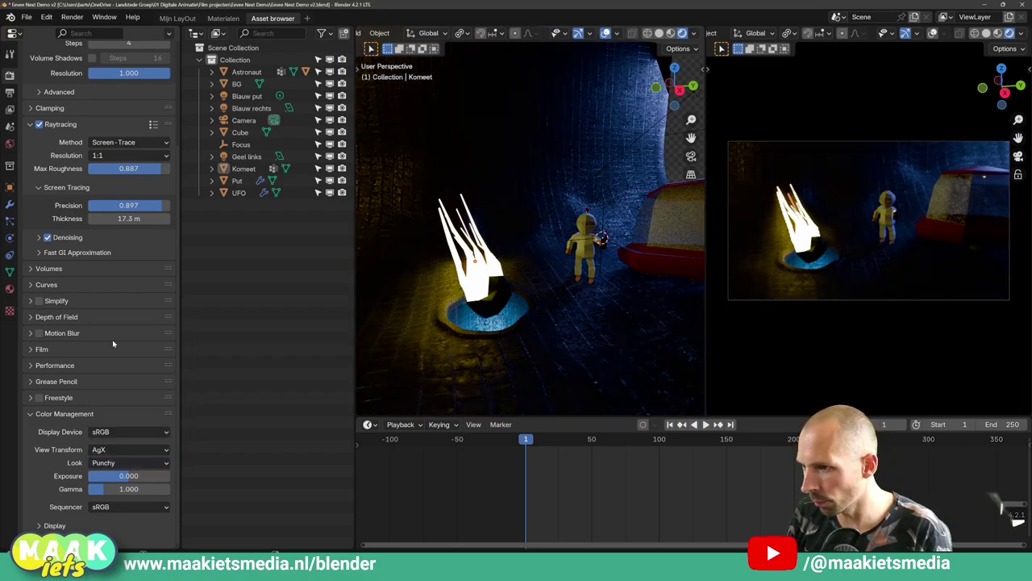
pyautogui.click(119, 462)
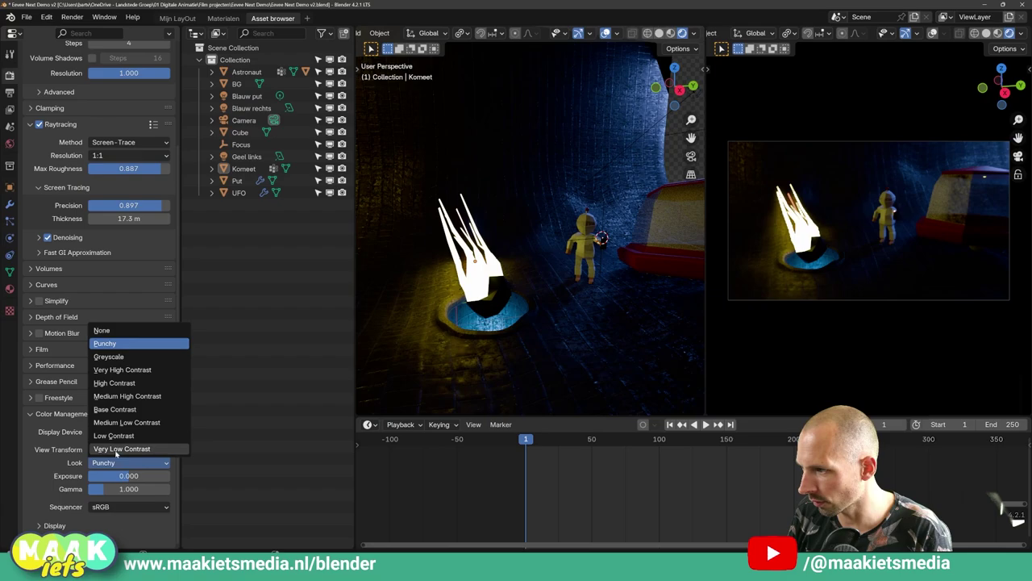
pyautogui.click(124, 396)
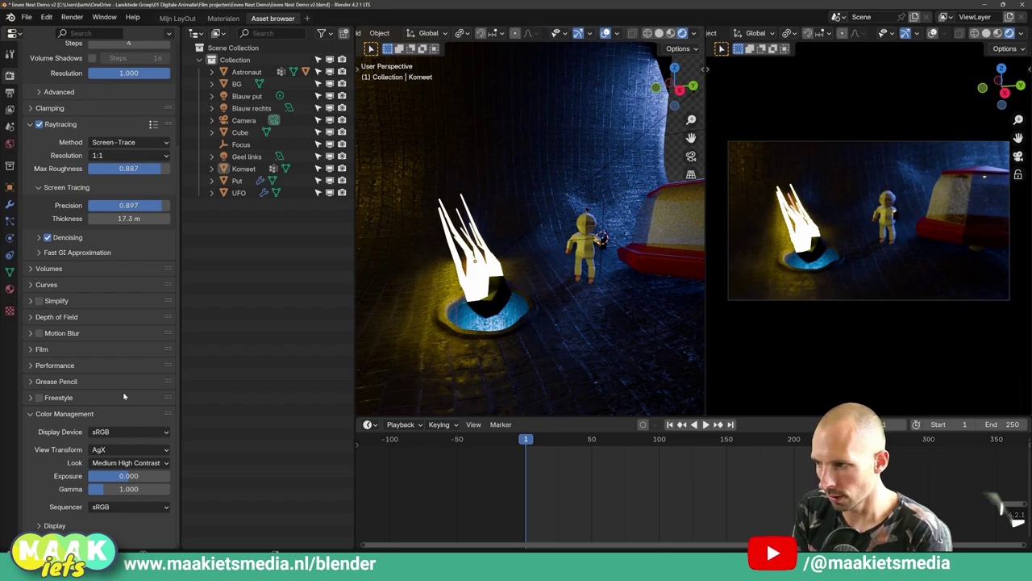
pyautogui.scroll(-3, 530, 337)
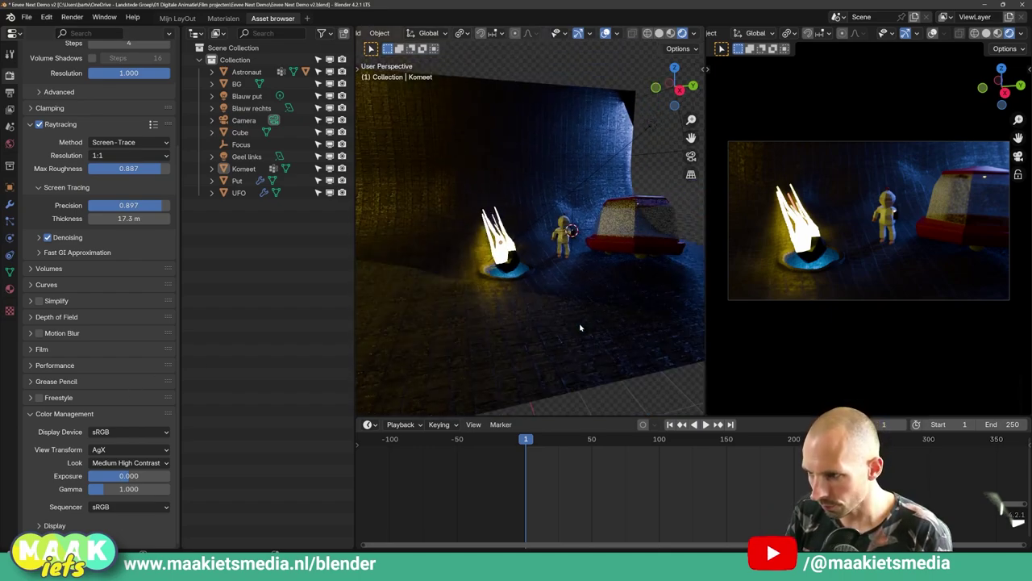
pyautogui.moveTo(588, 279)
pyautogui.mouseDown(button='middle')
pyautogui.moveTo(553, 285)
pyautogui.moveTo(556, 296)
pyautogui.moveTo(606, 282)
pyautogui.moveTo(592, 280)
pyautogui.mouseUp(button='middle')
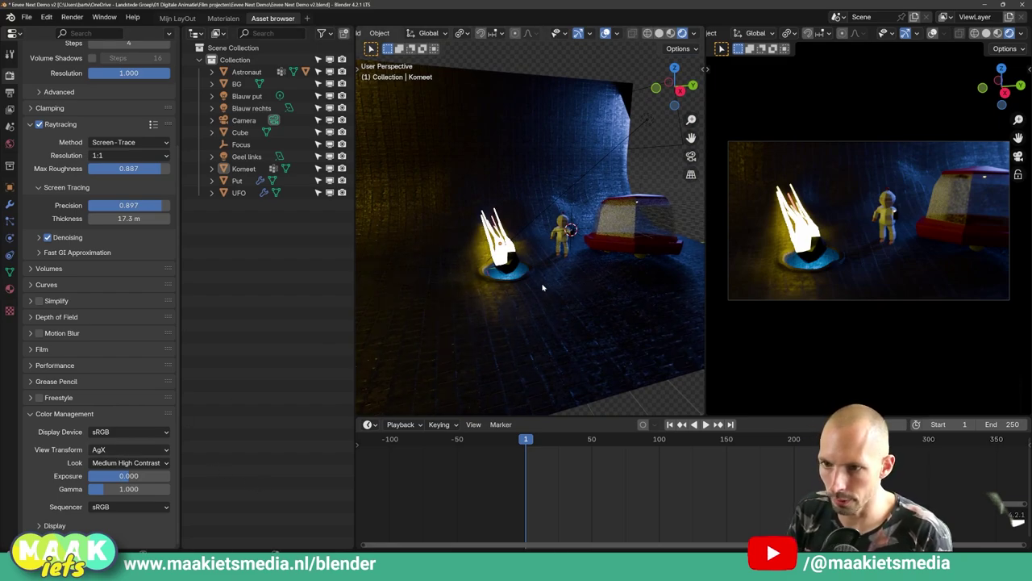
# Set the satara_night world Strength to 0.800 EVs after trying 0.450 and 10.
pyautogui.click(10, 143)
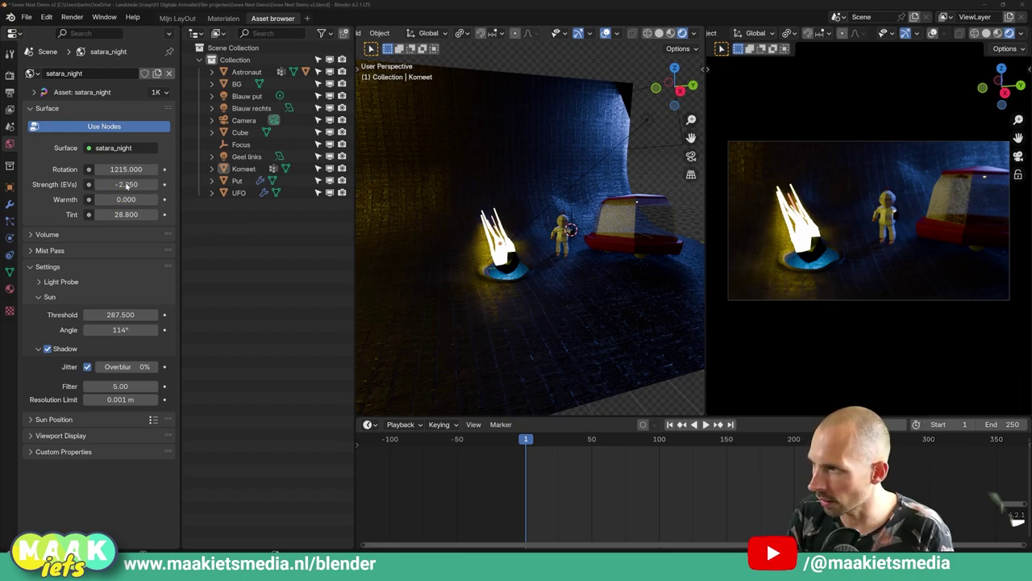
pyautogui.moveTo(121, 184); pyautogui.dragTo(136, 184)
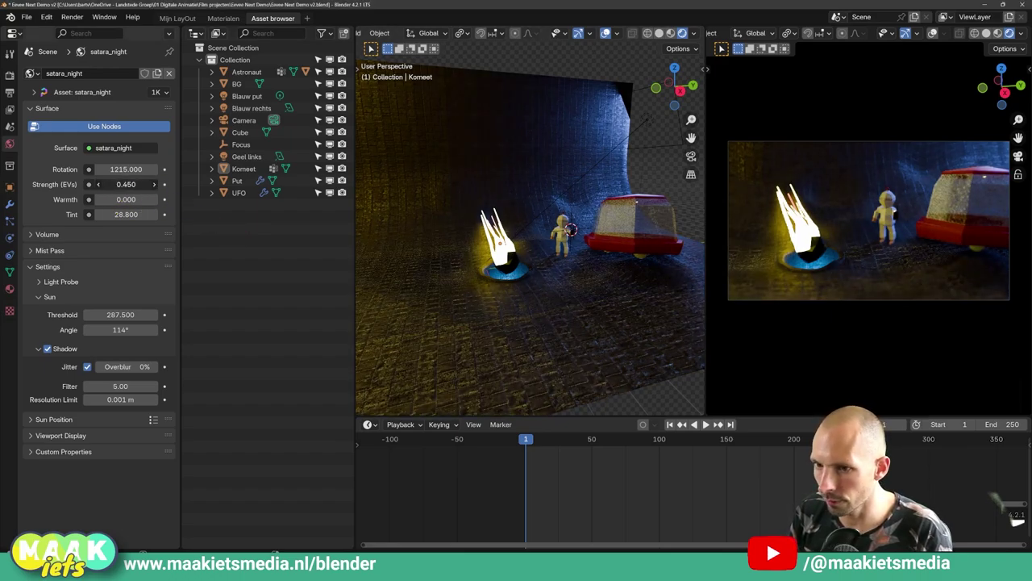
pyautogui.doubleClick(126, 184)
pyautogui.write('10')
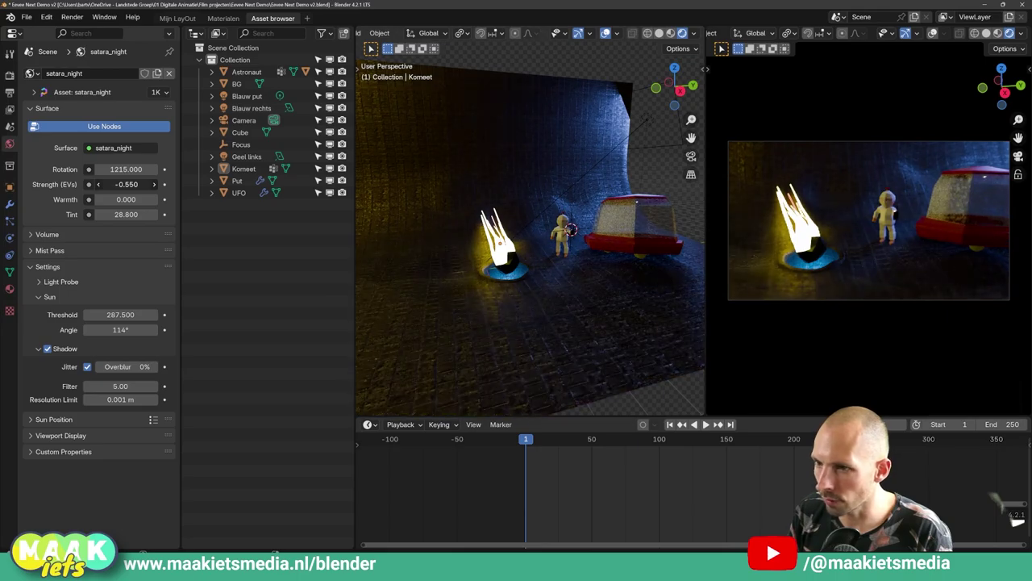
pyautogui.press('Return')
pyautogui.moveTo(125, 184)
pyautogui.mouseDown()
pyautogui.moveTo(97, 184)
pyautogui.moveTo(130, 184)
pyautogui.mouseUp()
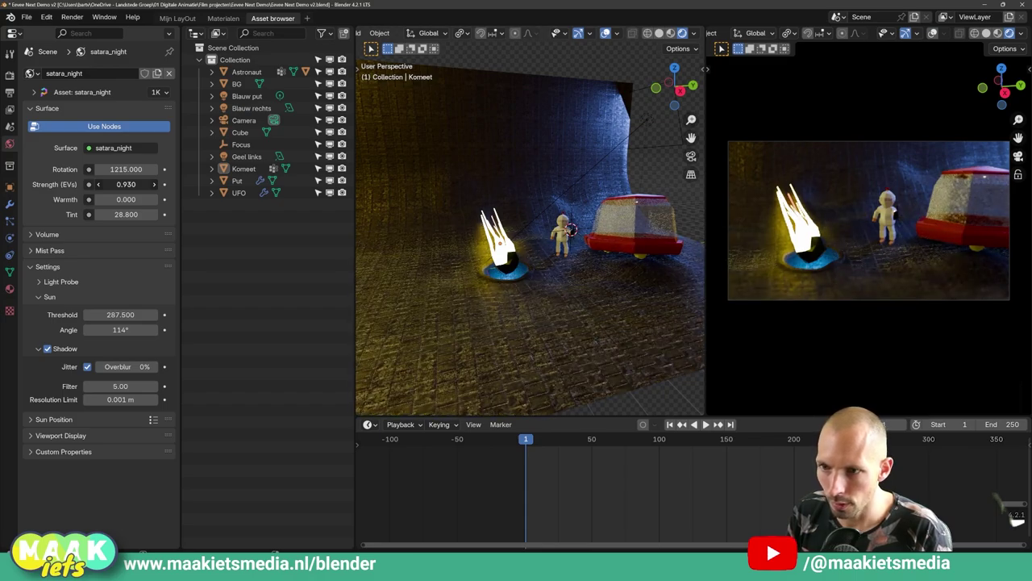
pyautogui.moveTo(126, 184); pyautogui.dragTo(124, 184)
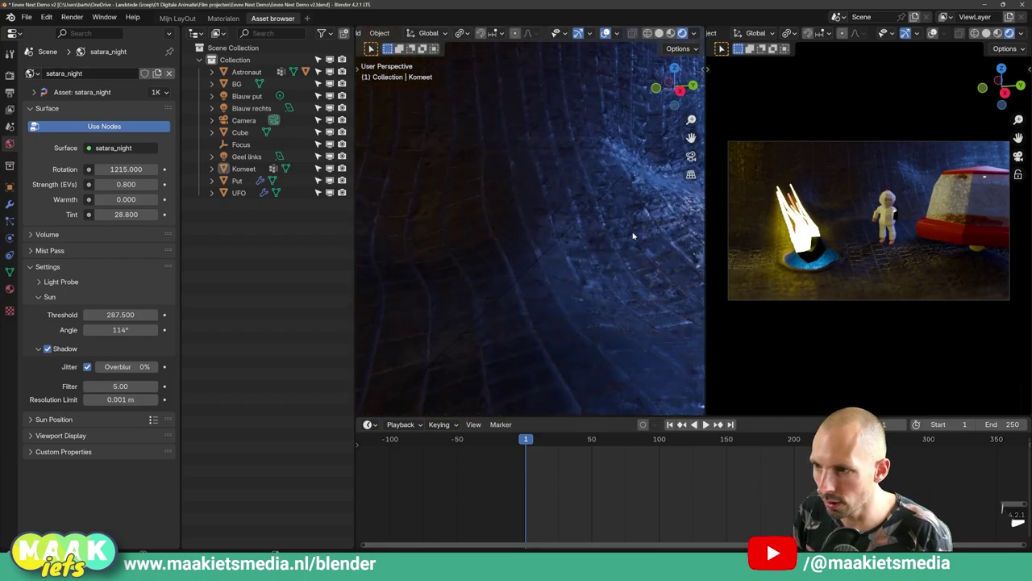
# Select the astronaut's backpack and isolate it in Local view with numpad /.
pyautogui.scroll(5, 574, 219)
pyautogui.moveTo(497, 233)
pyautogui.mouseDown(button='middle')
pyautogui.moveTo(468, 242)
pyautogui.moveTo(592, 238)
pyautogui.moveTo(676, 280)
pyautogui.moveTo(548, 266)
pyautogui.mouseUp(button='middle')
pyautogui.click(467, 243)
pyautogui.press('KP_Divide')
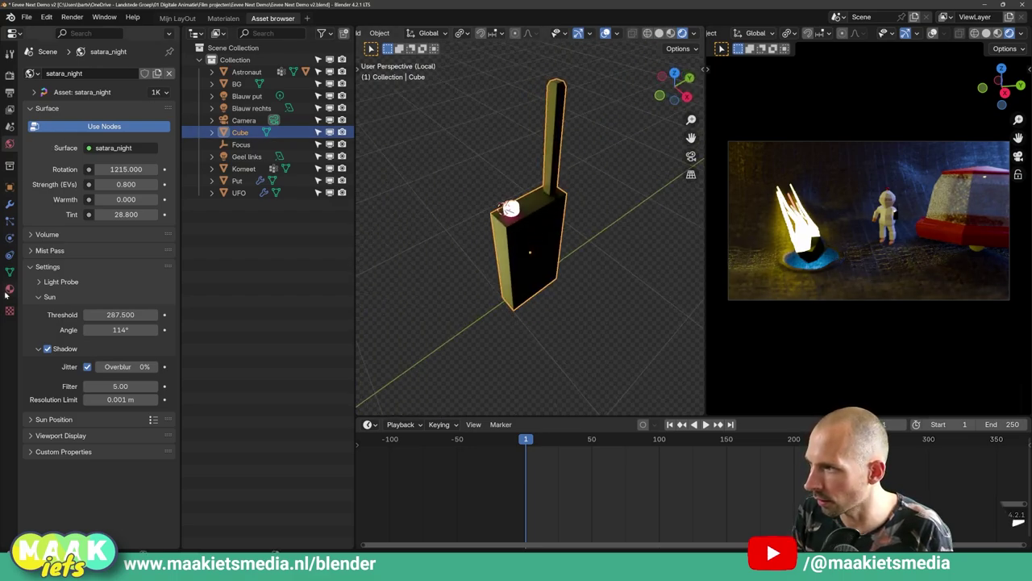
# Raise the backpack's knopje material Emission Strength to 1024.2.
pyautogui.click(9, 290)
pyautogui.click(49, 76)
pyautogui.click(48, 88)
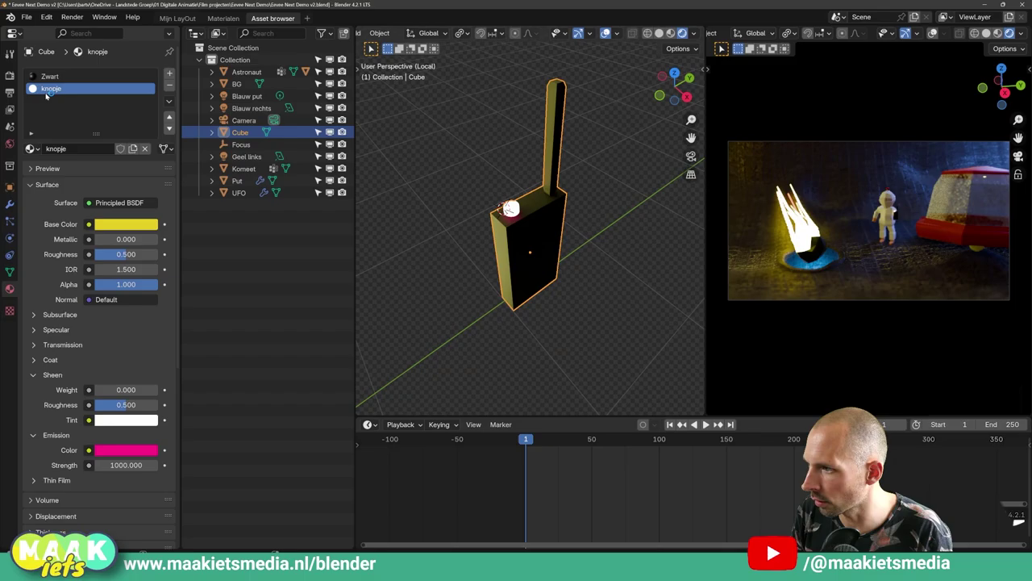
pyautogui.moveTo(126, 465); pyautogui.dragTo(153, 465)
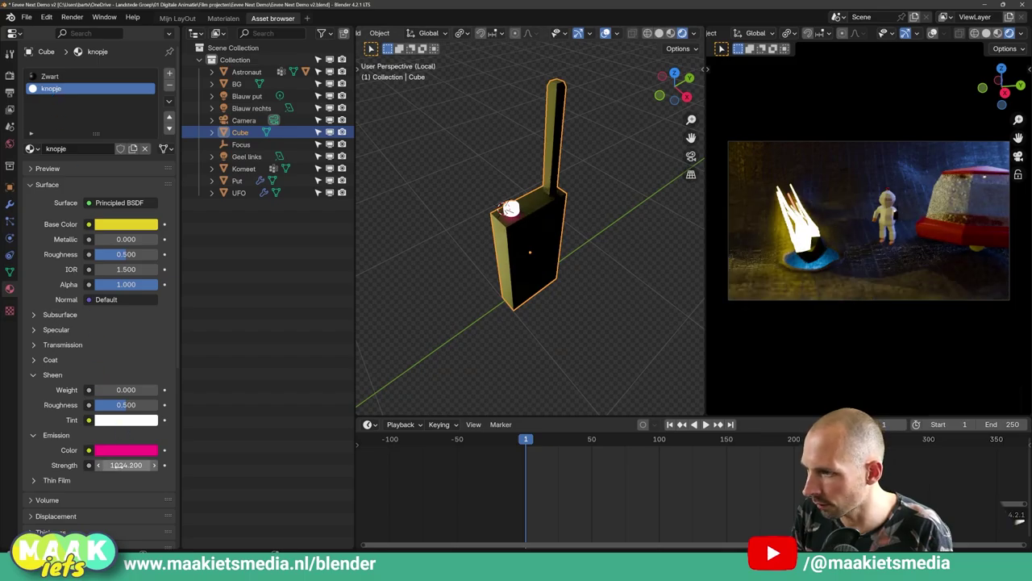
# Exit Local view and scroll through the EEVEE render settings for shadows and raytracing.
pyautogui.press('KP_Divide')
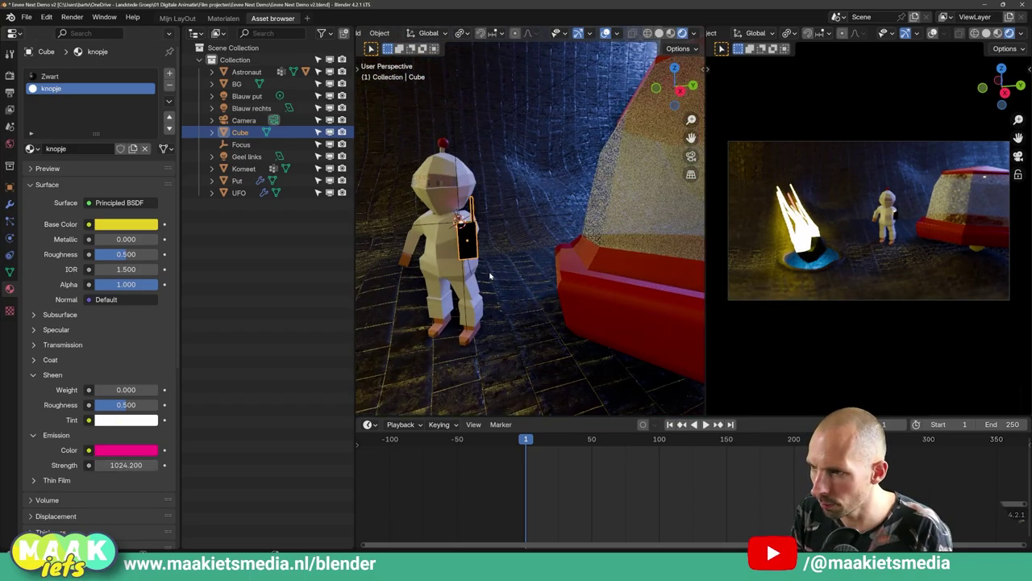
pyautogui.click(10, 75)
pyautogui.scroll(-2, 57, 238)
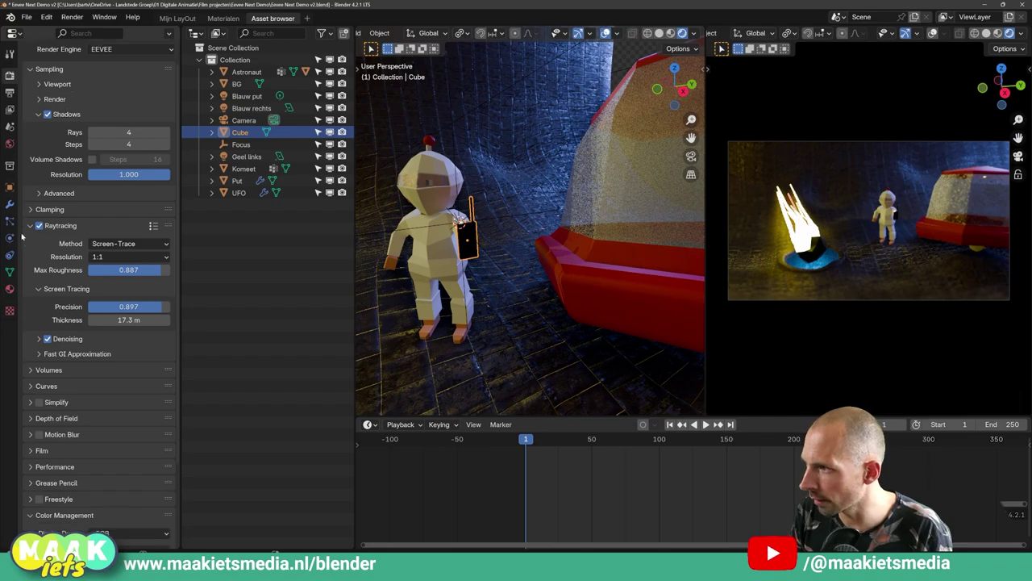
pyautogui.scroll(-2, 56, 238)
pyautogui.scroll(-2, 69, 246)
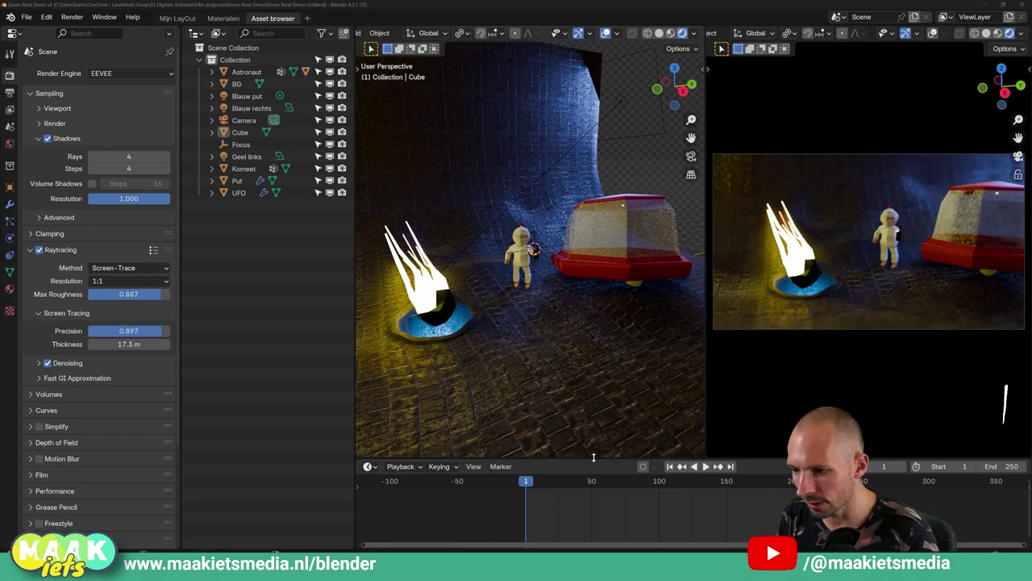
# Drag the timeline's top border up to enlarge it and change it to the Compositor editor.
pyautogui.moveTo(597, 446); pyautogui.dragTo(613, 333)
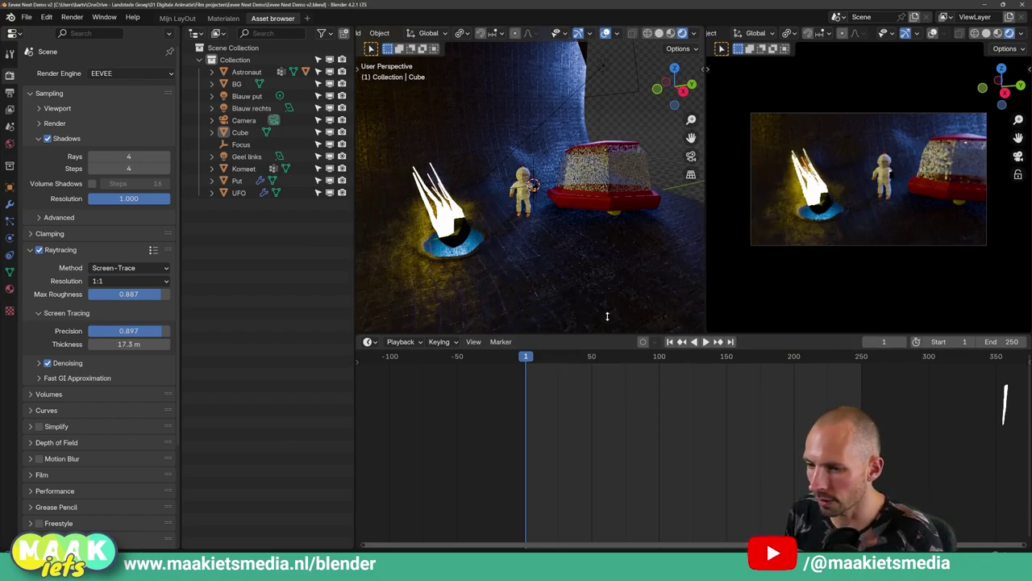
pyautogui.moveTo(604, 336); pyautogui.dragTo(607, 324)
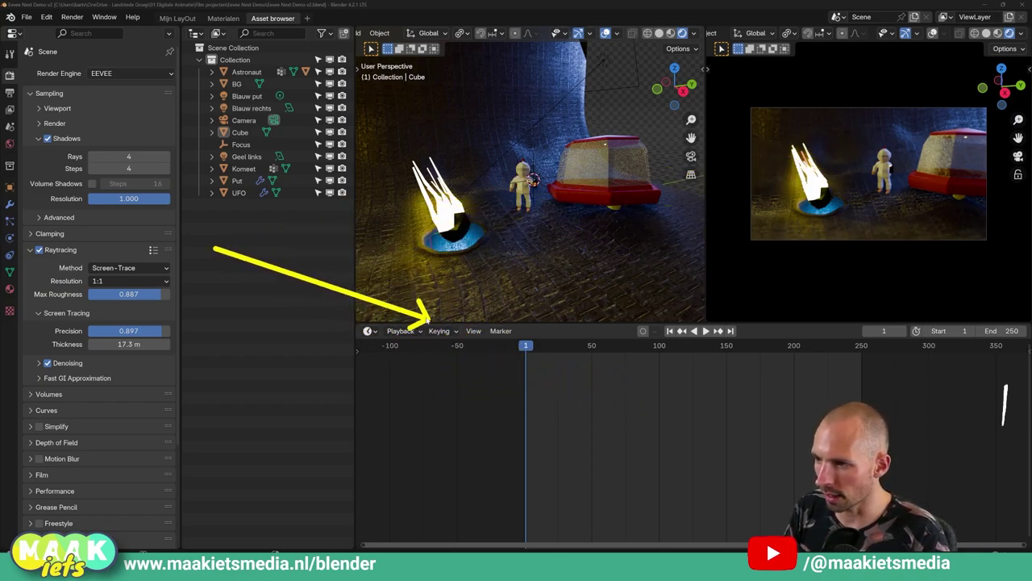
pyautogui.click(369, 330)
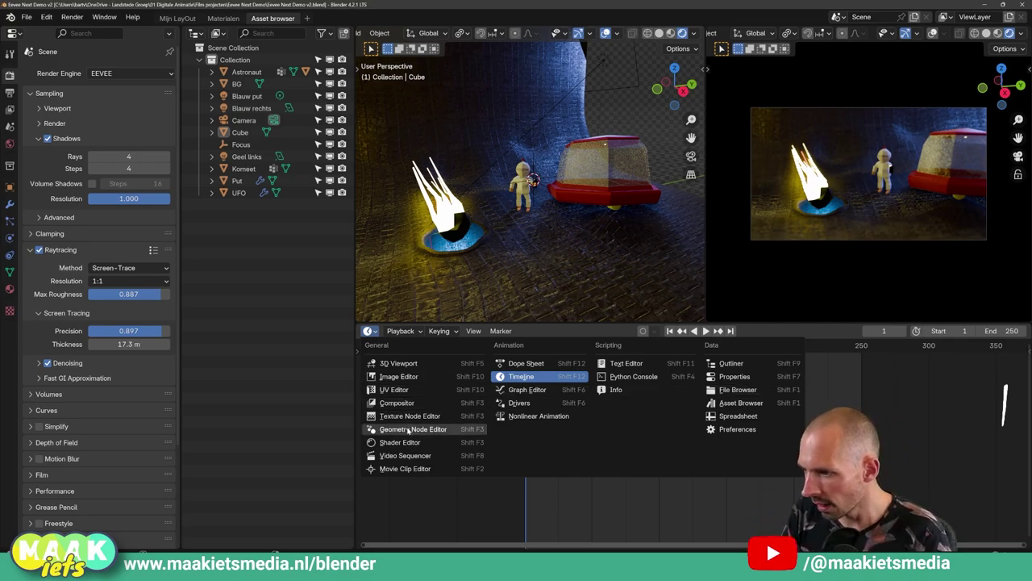
pyautogui.click(401, 403)
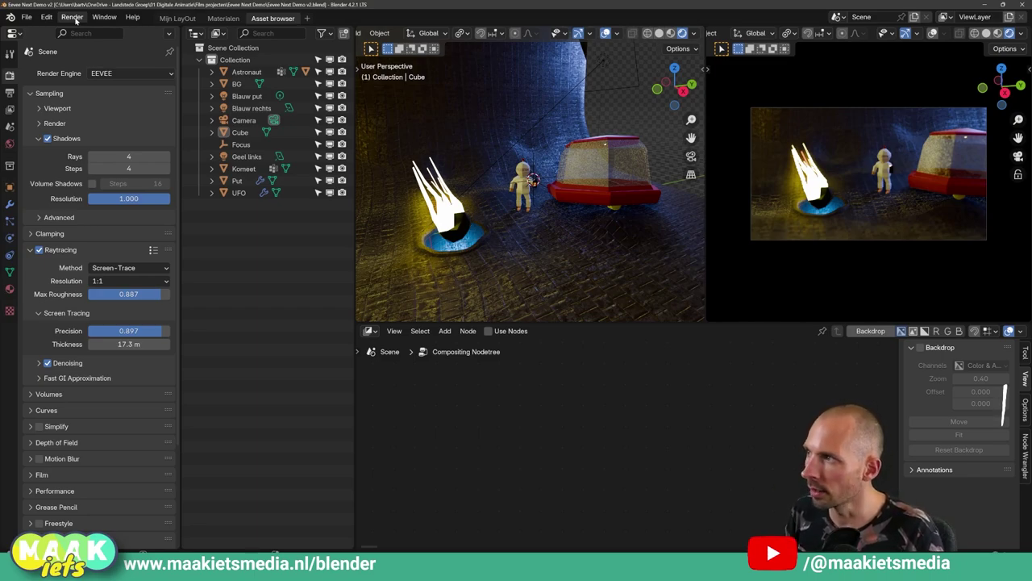
# Render frame 1 as a test image, zoom over it, then close the render window.
pyautogui.click(75, 19)
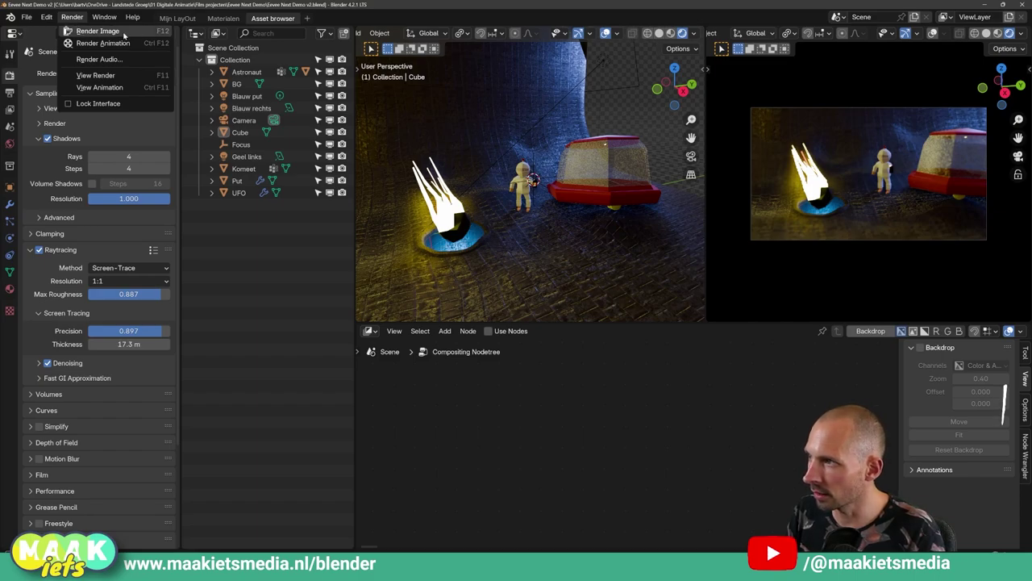
pyautogui.click(123, 32)
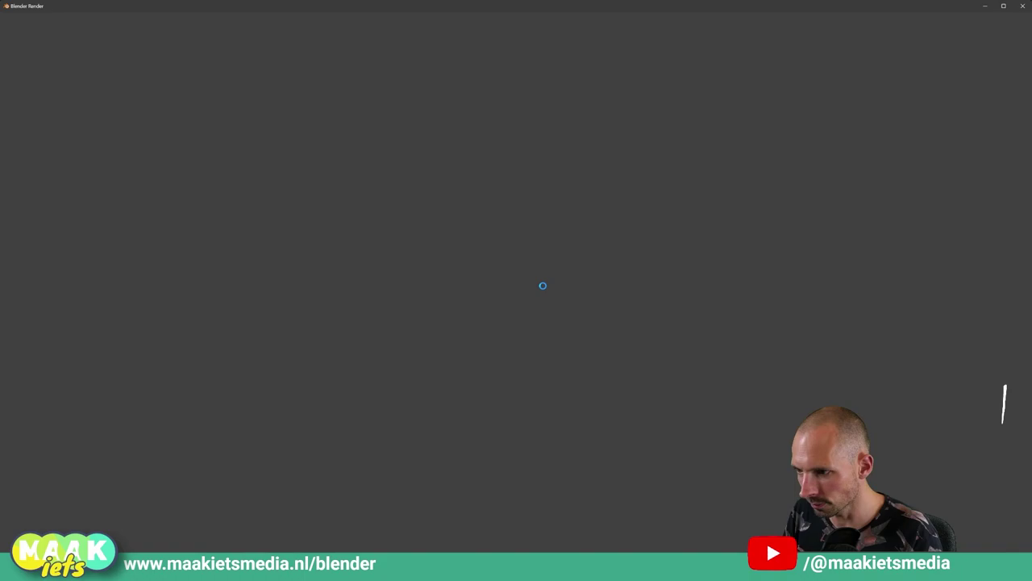
pyautogui.scroll(-3, 451, 341)
pyautogui.scroll(6, 452, 341)
pyautogui.scroll(2, 423, 359)
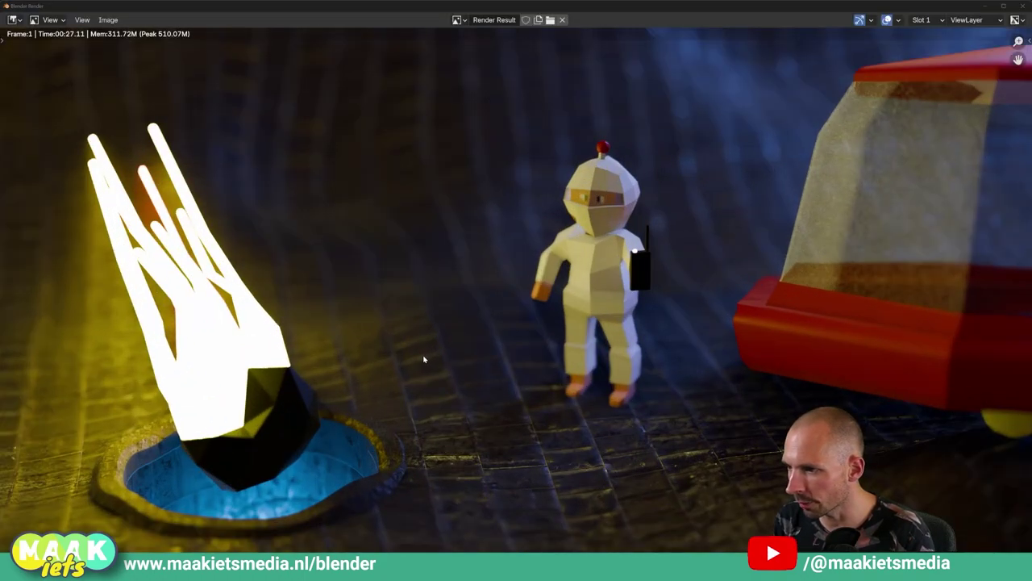
pyautogui.scroll(3, 423, 359)
pyautogui.scroll(-5, 423, 359)
pyautogui.scroll(-1, 424, 359)
pyautogui.scroll(-1, 424, 359)
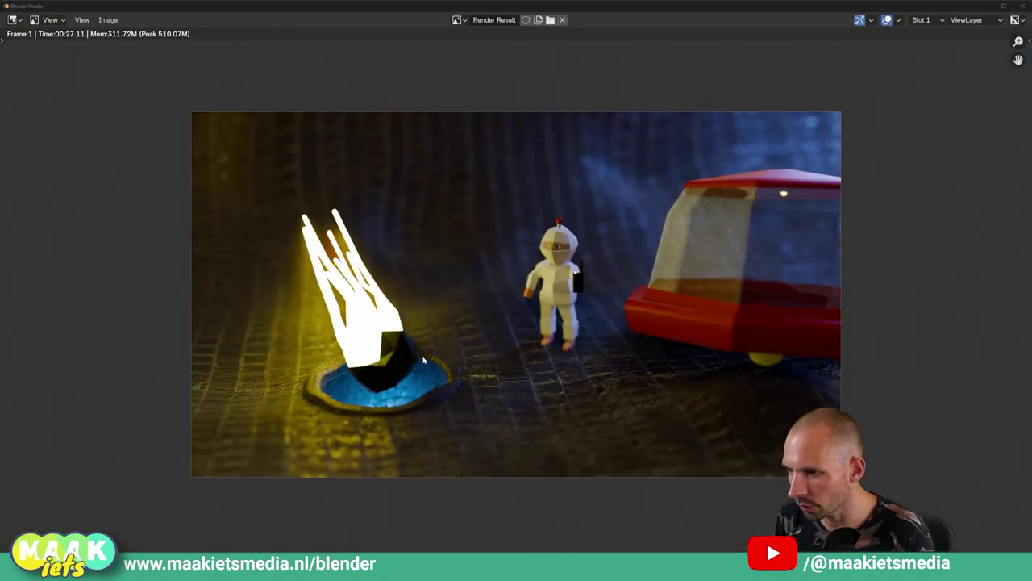
pyautogui.click(1004, 5)
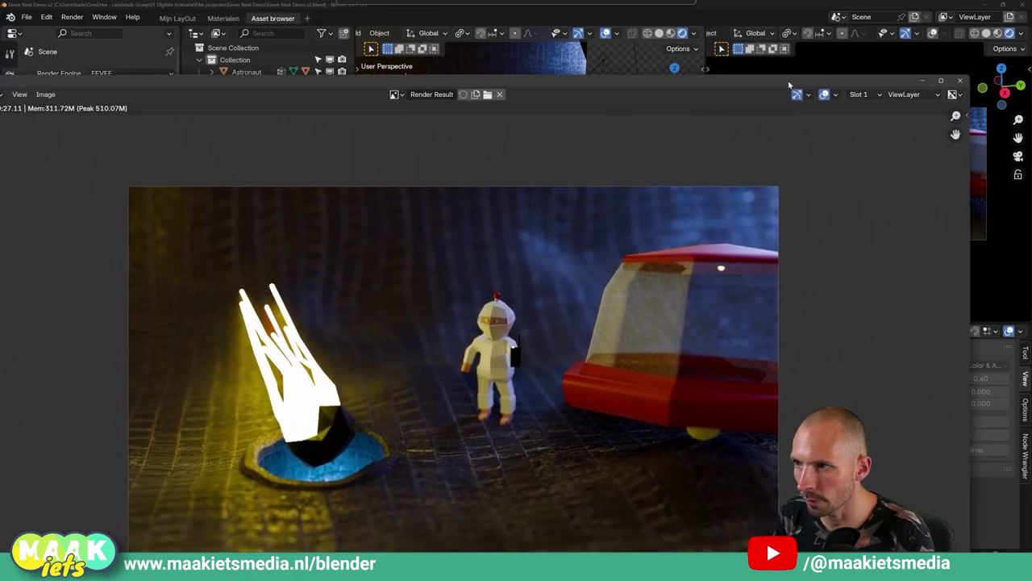
pyautogui.click(959, 82)
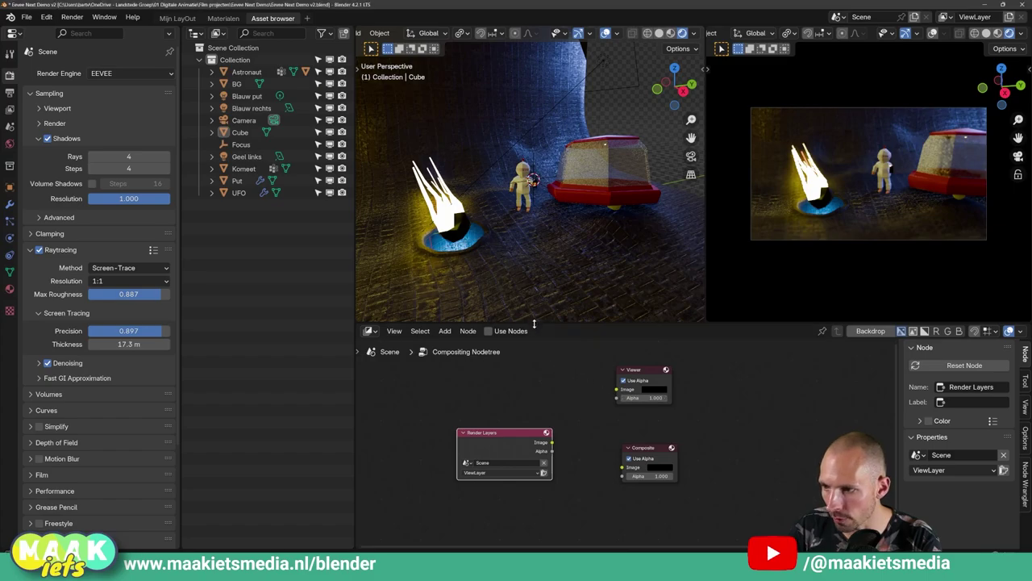
# Enable Use Nodes and spread the Render Layers, Viewer and Composite nodes apart.
pyautogui.moveTo(534, 324); pyautogui.dragTo(534, 332)
pyautogui.click(488, 338)
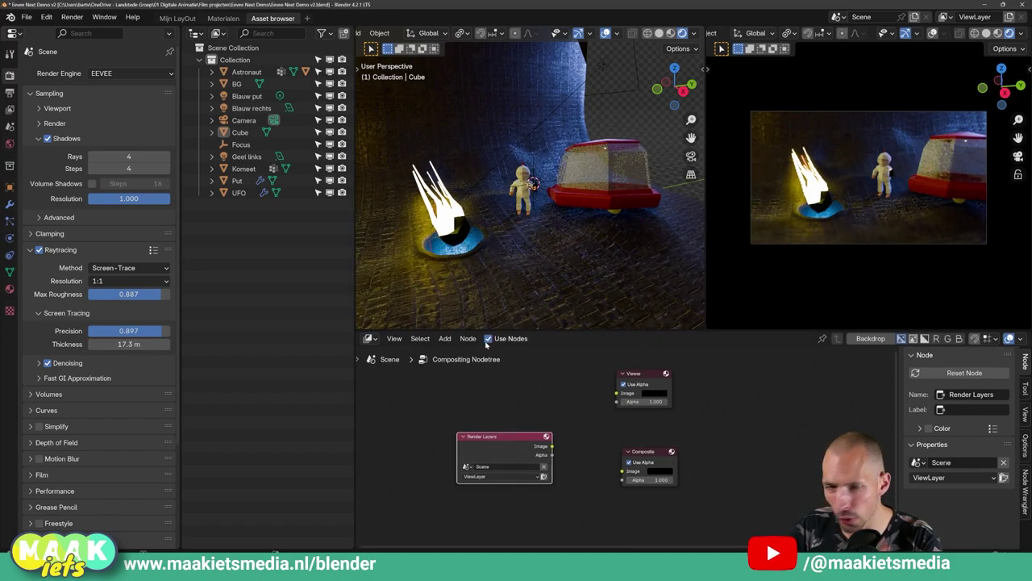
pyautogui.moveTo(517, 434); pyautogui.dragTo(482, 407)
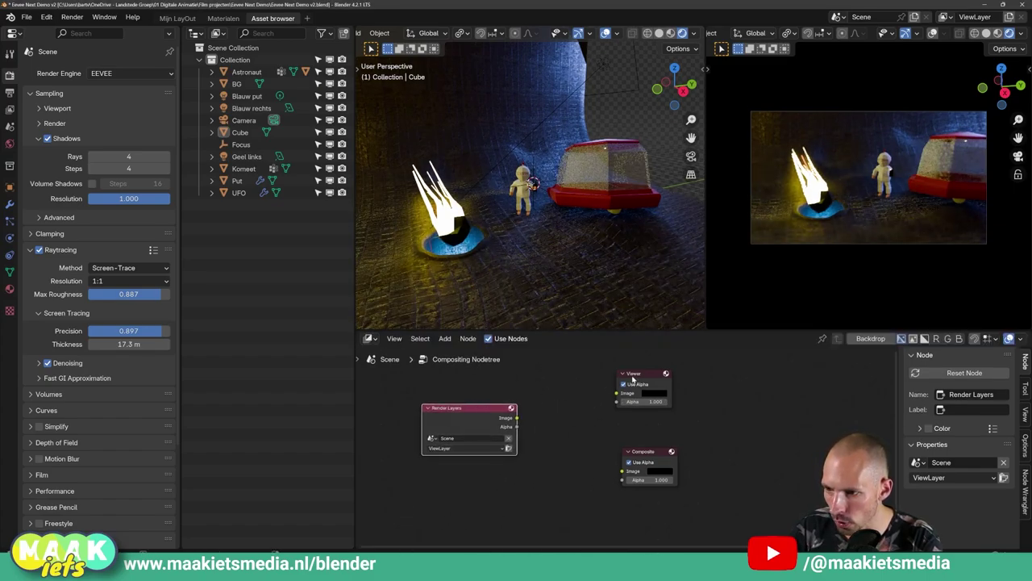
pyautogui.moveTo(641, 373); pyautogui.dragTo(625, 376)
pyautogui.moveTo(619, 455); pyautogui.dragTo(596, 448)
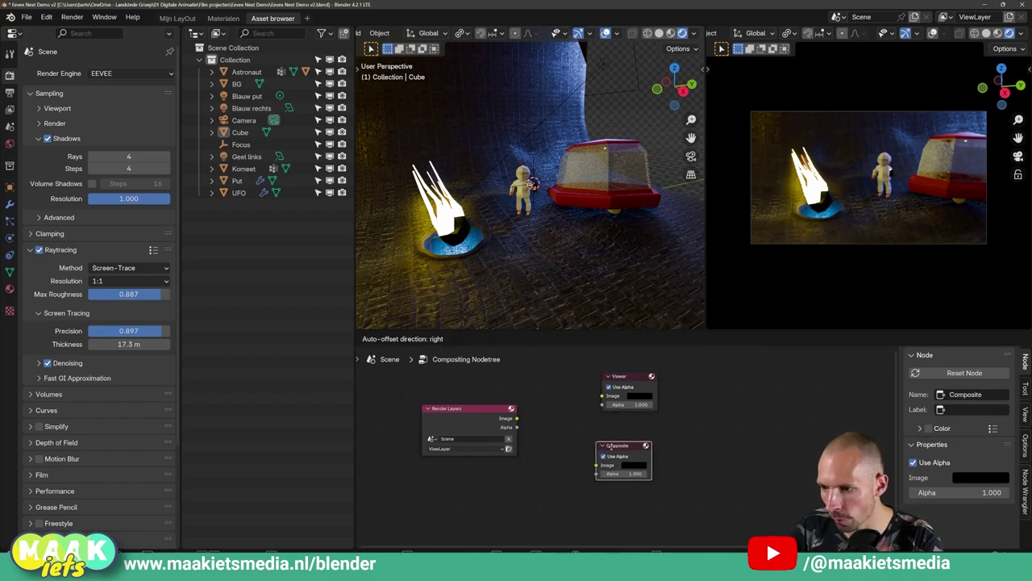
pyautogui.moveTo(488, 412); pyautogui.dragTo(486, 408)
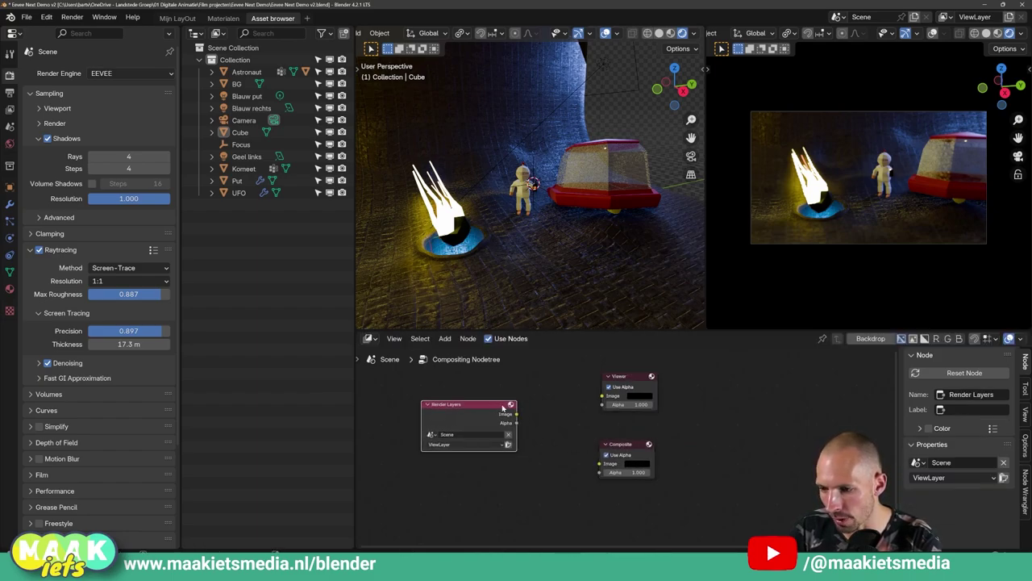
pyautogui.scroll(1, 549, 404)
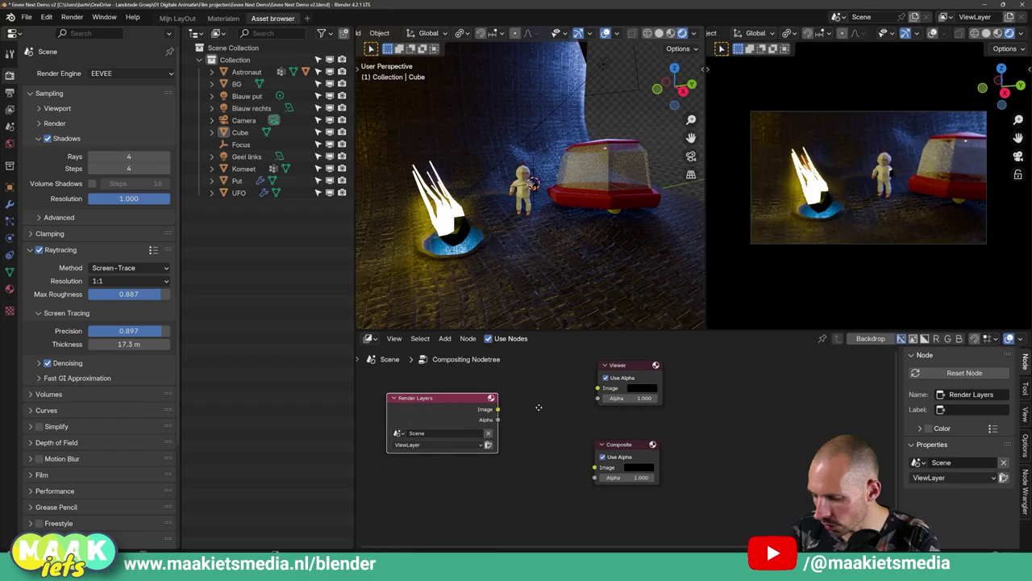
pyautogui.moveTo(537, 409)
pyautogui.mouseDown(button='middle')
pyautogui.moveTo(624, 404)
pyautogui.moveTo(630, 442)
pyautogui.mouseUp(button='middle')
pyautogui.scroll(1, 625, 403)
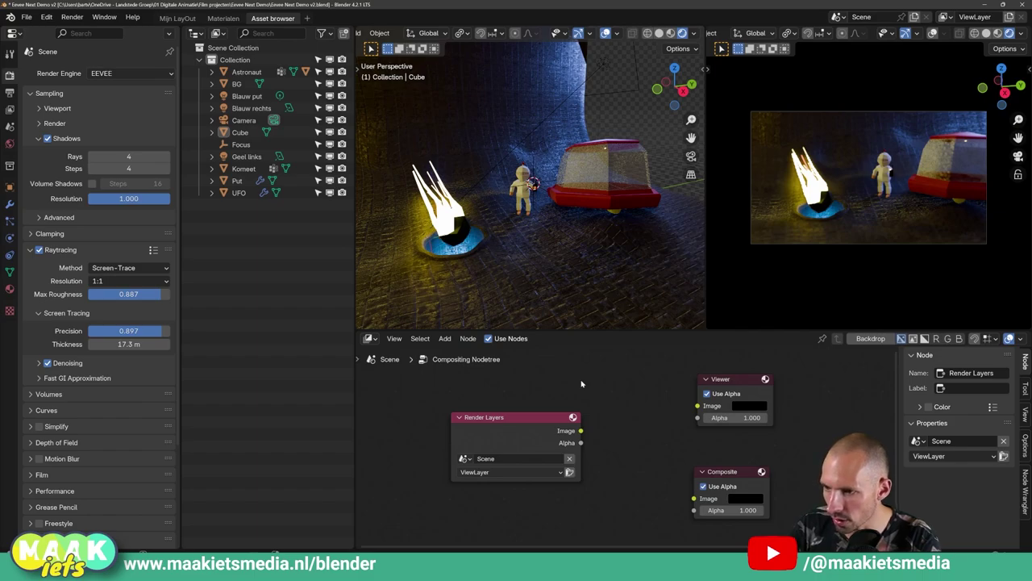
pyautogui.hotkey('shift', 'a')
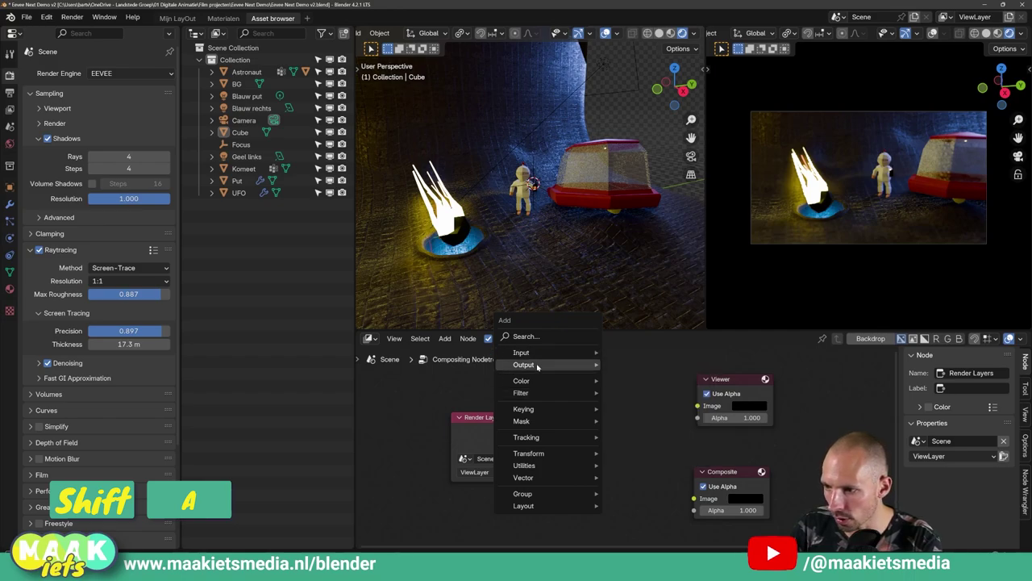
pyautogui.moveTo(546, 364)
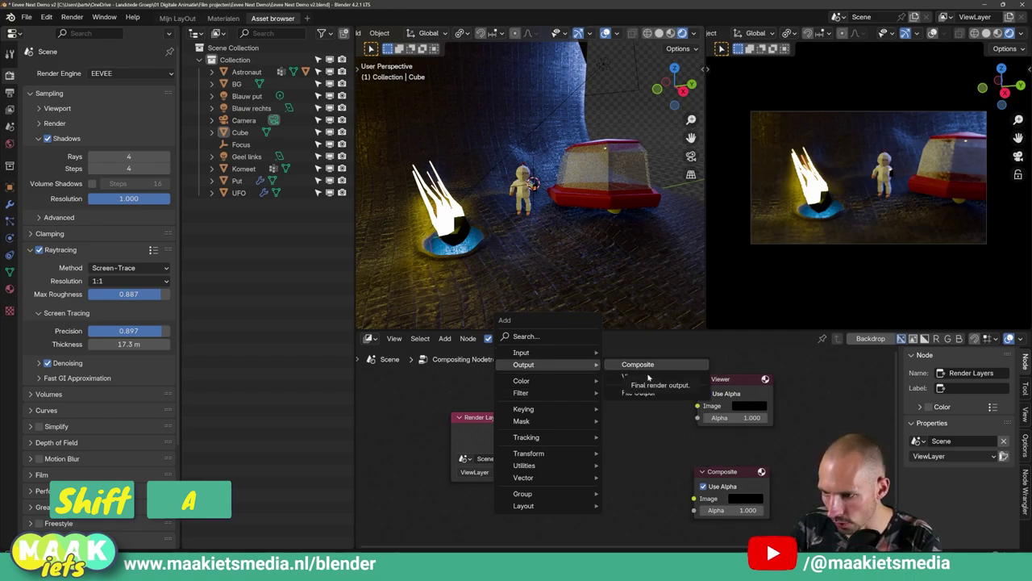
pyautogui.click(645, 367)
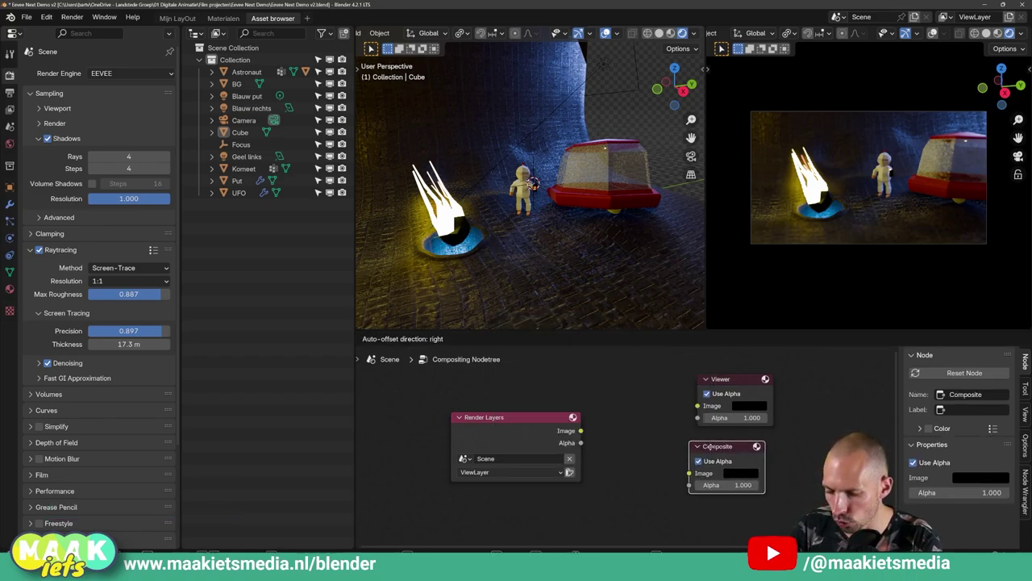
pyautogui.click(706, 446)
pyautogui.hotkey('shift', 'a')
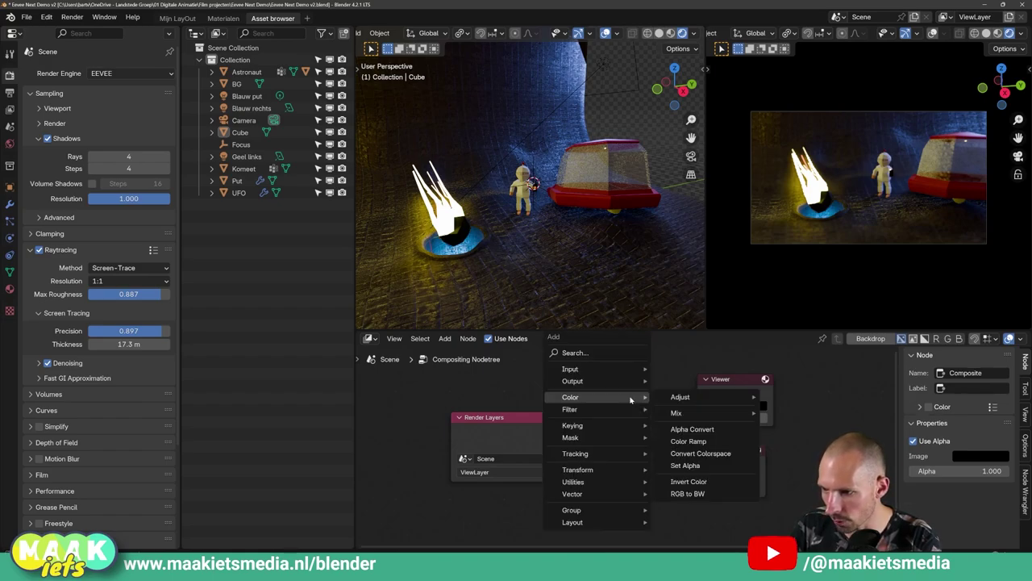
pyautogui.click(589, 356)
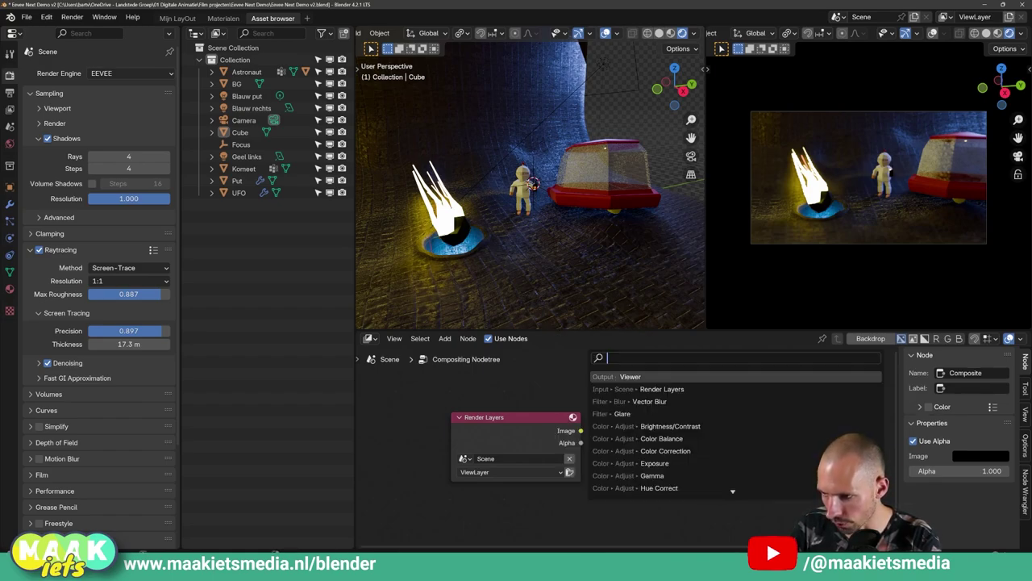
pyautogui.write('vie')
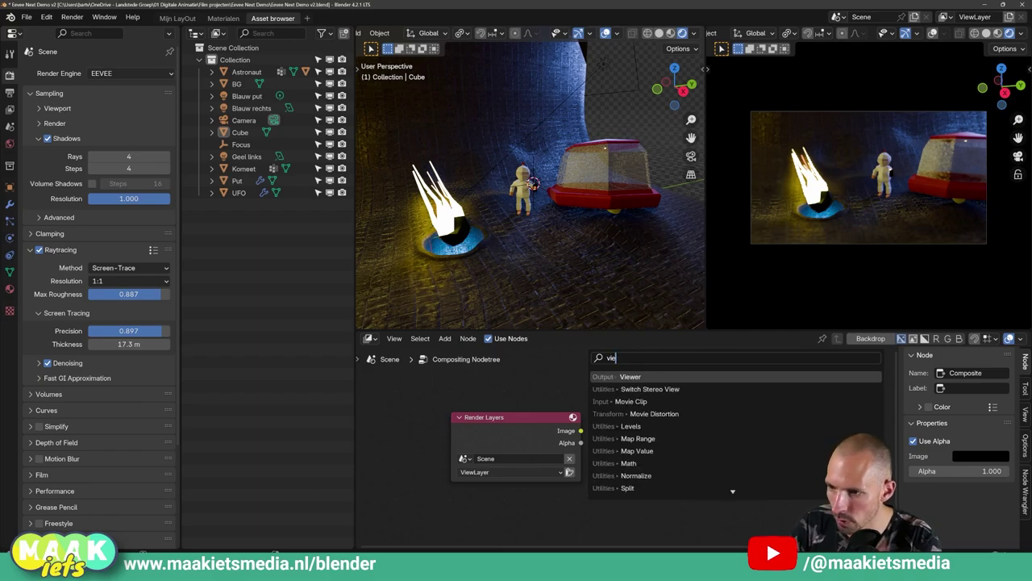
pyautogui.press('Return')
pyautogui.click(585, 373)
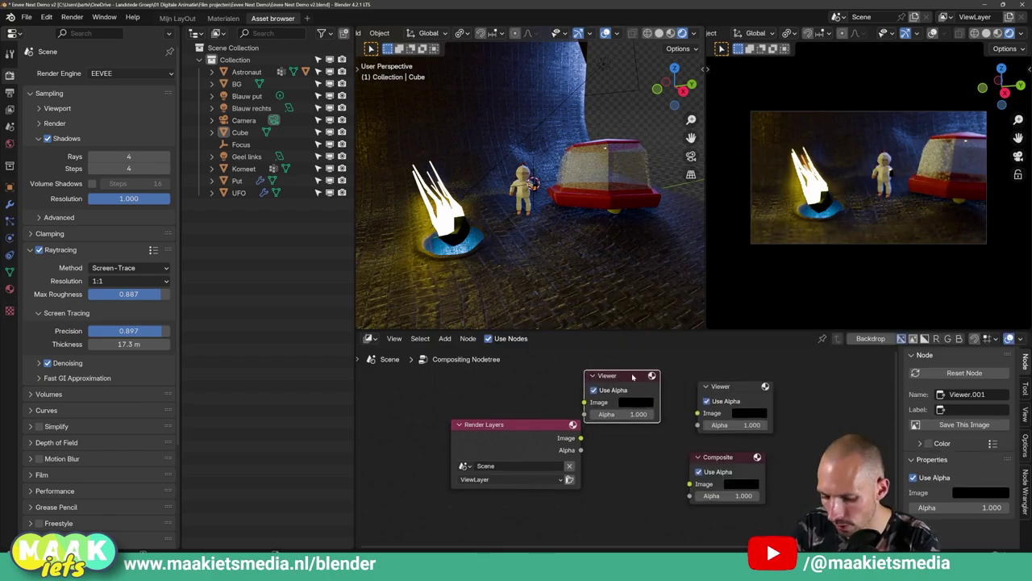
pyautogui.press('x')
pyautogui.moveTo(721, 386); pyautogui.dragTo(714, 387)
pyautogui.moveTo(518, 426); pyautogui.dragTo(505, 418)
pyautogui.hotkey('shift', 'a')
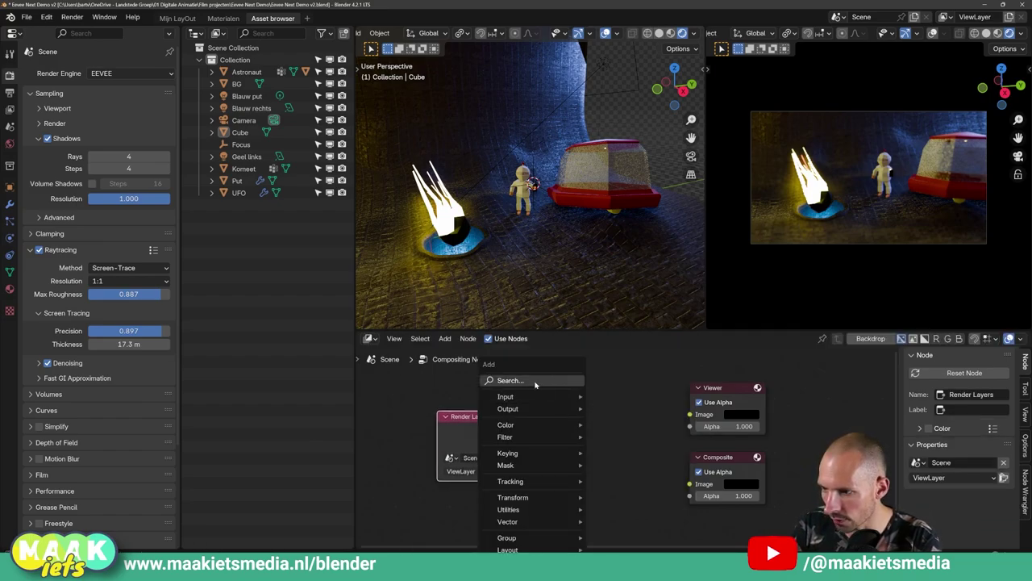
pyautogui.write('render')
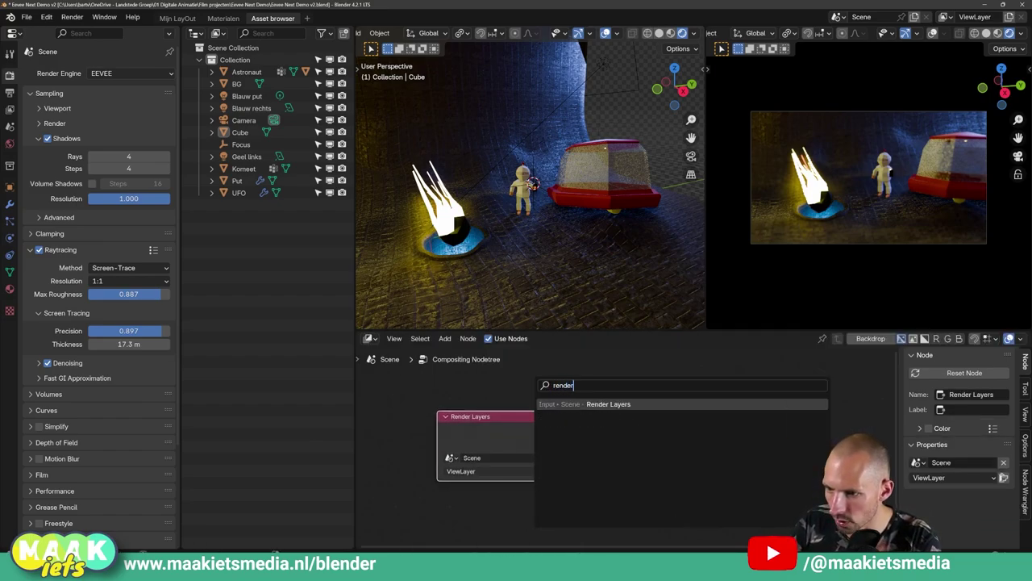
pyautogui.press('Escape')
pyautogui.moveTo(535, 414); pyautogui.dragTo(524, 418)
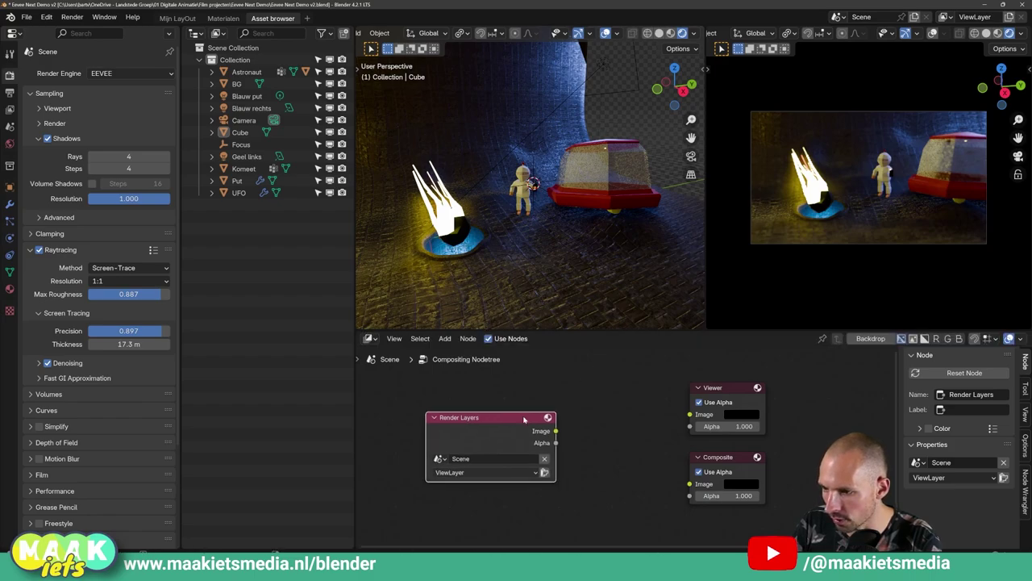
pyautogui.moveTo(722, 394); pyautogui.dragTo(714, 390)
pyautogui.moveTo(718, 457); pyautogui.dragTo(708, 454)
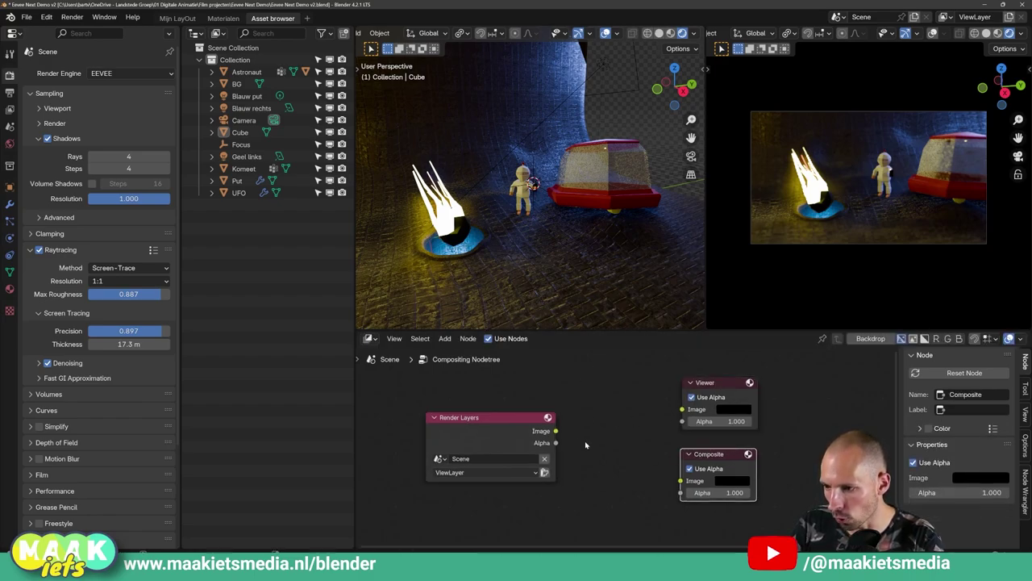
# Turn on the render preview on the Render Layers node and move it lower.
pyautogui.moveTo(509, 422); pyautogui.dragTo(511, 429)
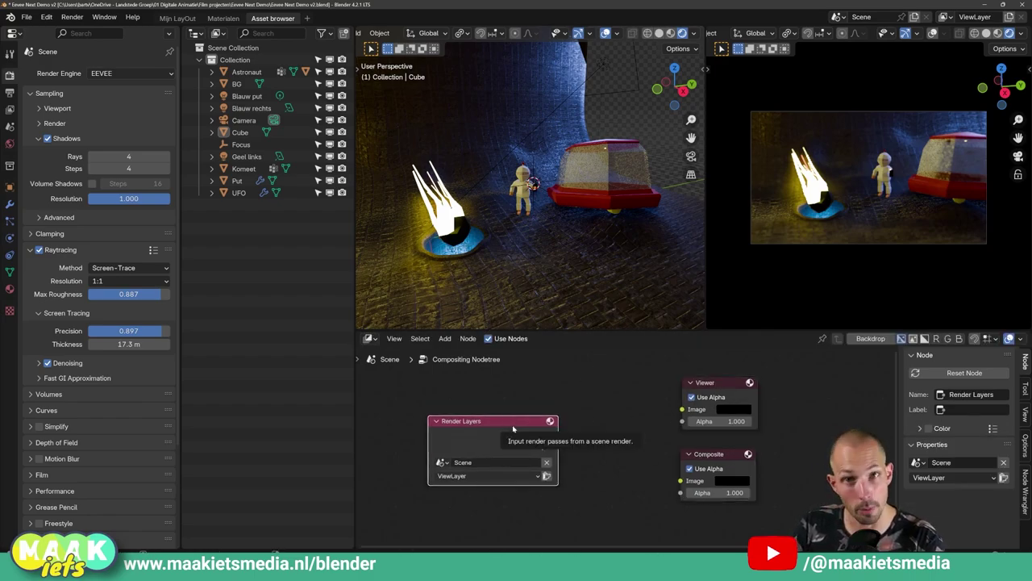
pyautogui.click(550, 421)
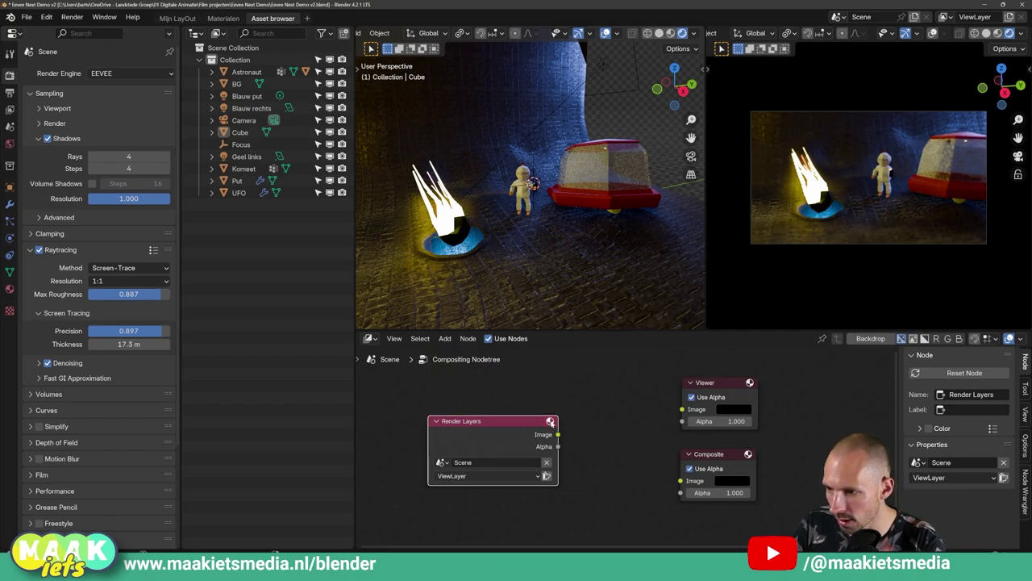
pyautogui.moveTo(518, 423)
pyautogui.mouseDown()
pyautogui.moveTo(512, 467)
pyautogui.moveTo(505, 460)
pyautogui.mouseUp()
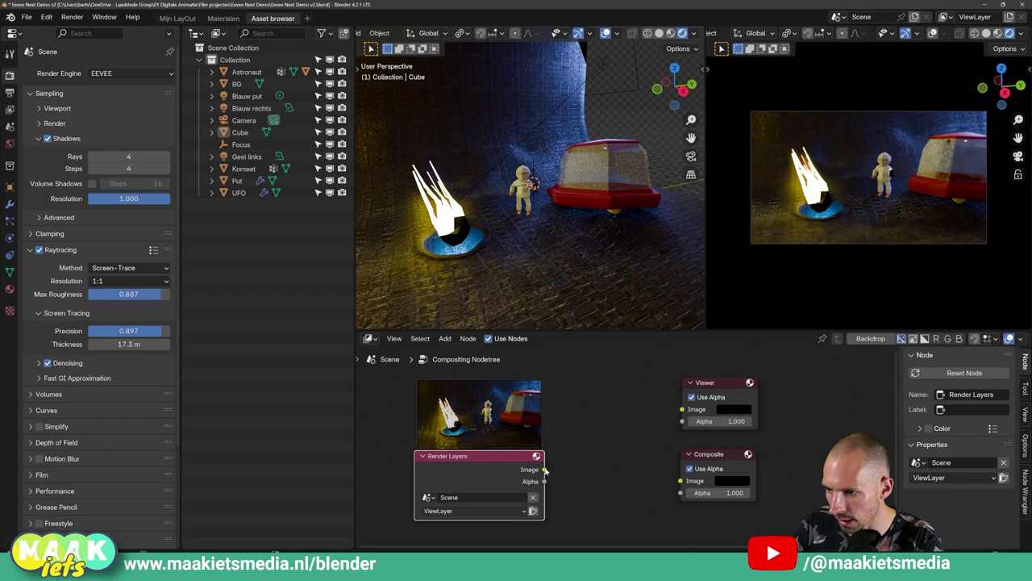
# Link the Render Layers Image output to the Composite and Viewer Image inputs.
pyautogui.moveTo(587, 375); pyautogui.dragTo(603, 479)
pyautogui.moveTo(551, 391)
pyautogui.mouseDown()
pyautogui.moveTo(687, 453)
pyautogui.moveTo(681, 434)
pyautogui.mouseUp()
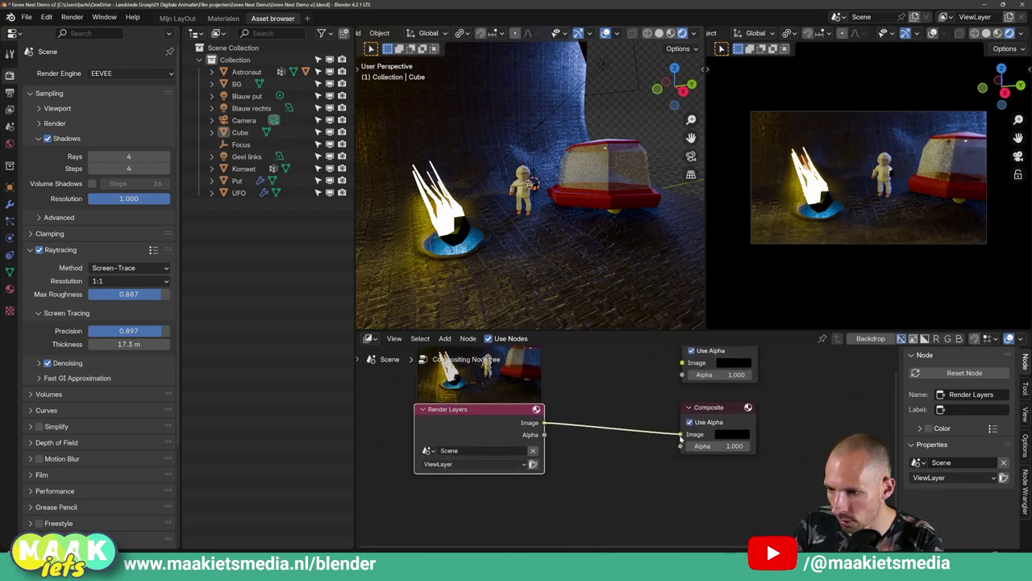
pyautogui.moveTo(508, 410)
pyautogui.mouseDown()
pyautogui.moveTo(495, 408)
pyautogui.moveTo(500, 415)
pyautogui.mouseUp()
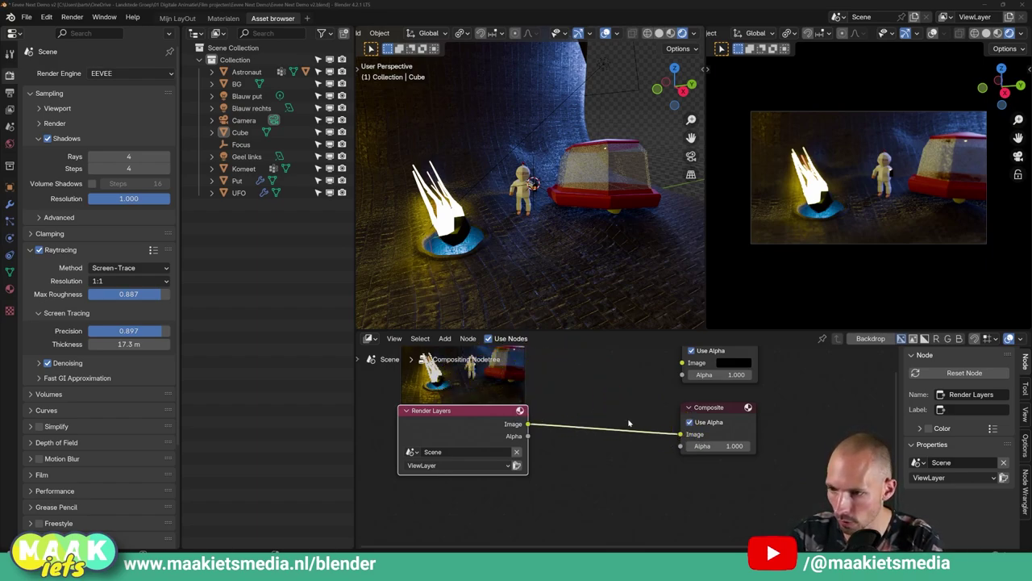
pyautogui.scroll(-2, 564, 439)
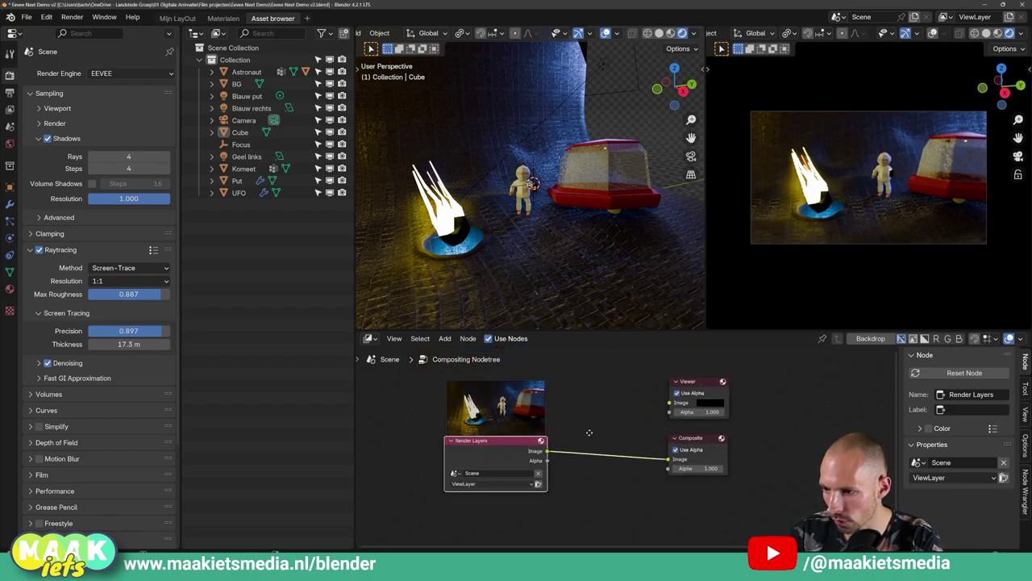
pyautogui.scroll(1, 593, 442)
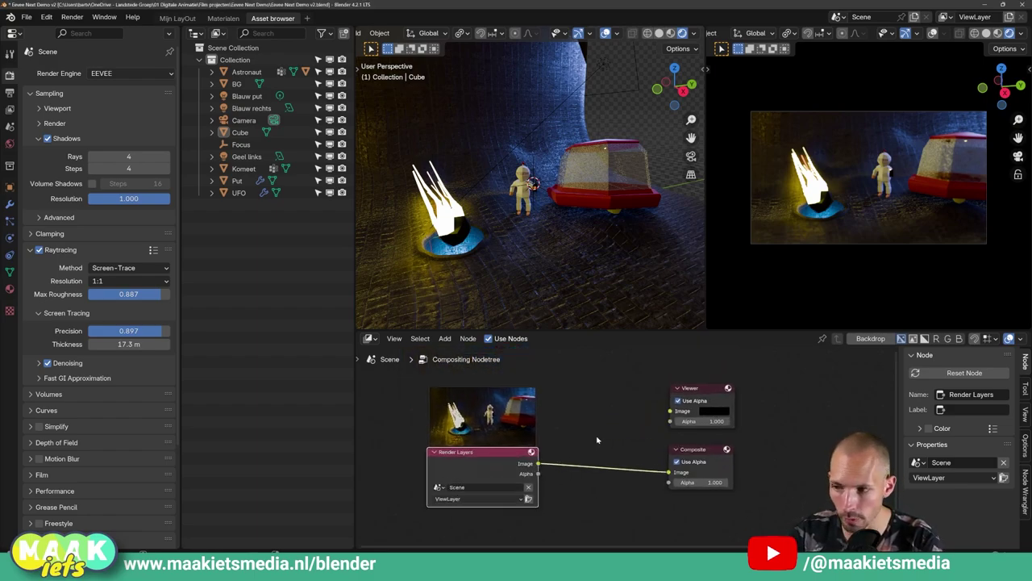
pyautogui.scroll(1, 612, 432)
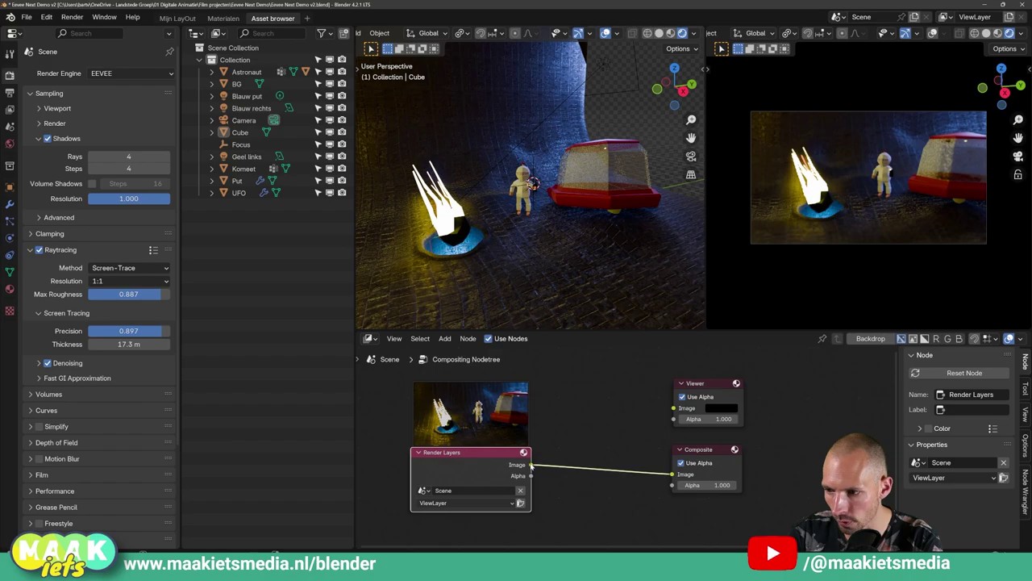
pyautogui.moveTo(581, 411)
pyautogui.mouseDown()
pyautogui.moveTo(674, 407)
pyautogui.moveTo(695, 381)
pyautogui.moveTo(708, 391)
pyautogui.mouseUp()
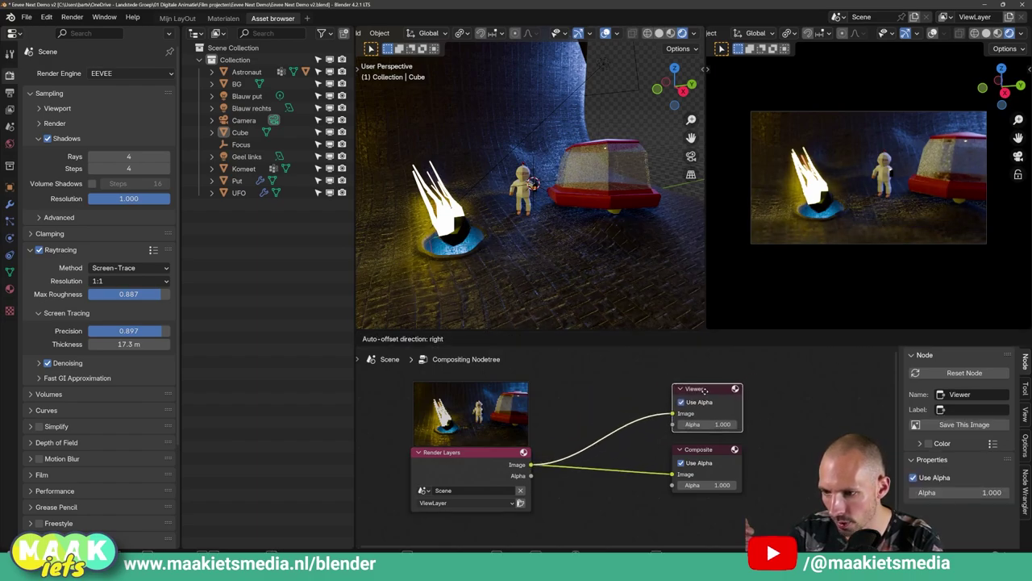
# Show the render as a backdrop and move Render Layers beside Viewer and Composite.
pyautogui.click(868, 339)
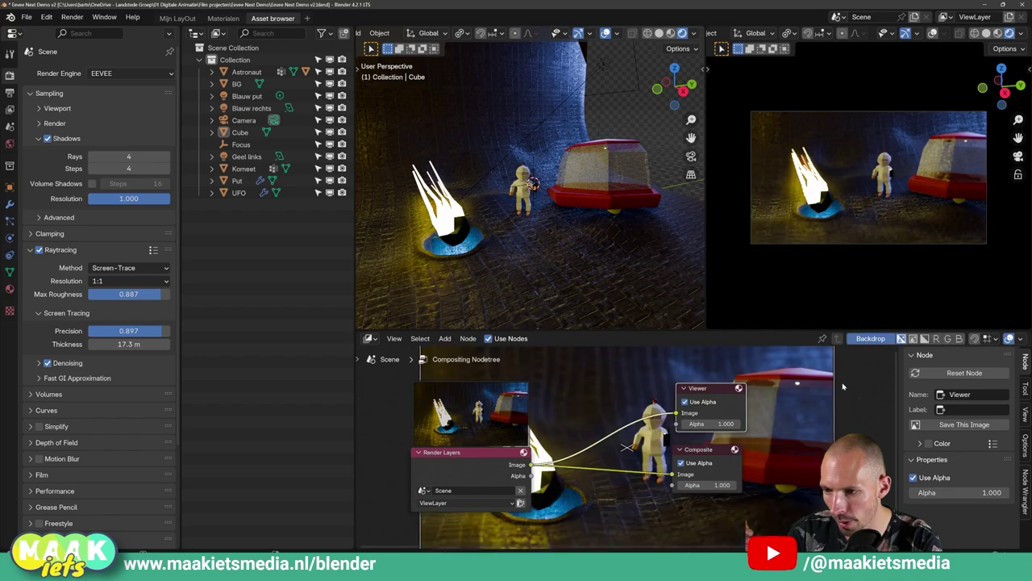
pyautogui.scroll(-2, 790, 441)
pyautogui.scroll(-2, 790, 441)
pyautogui.scroll(-2, 790, 441)
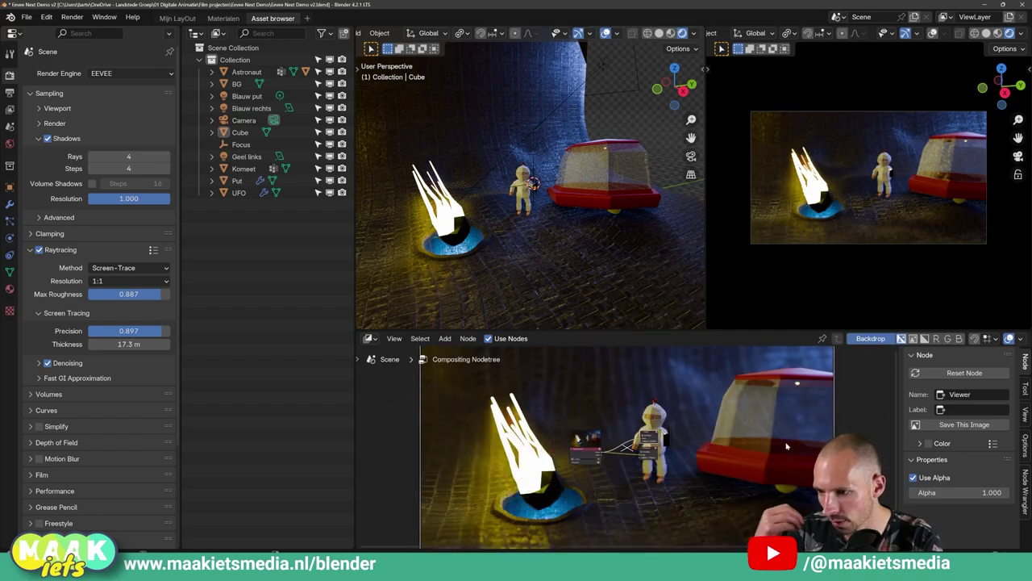
pyautogui.scroll(3, 632, 457)
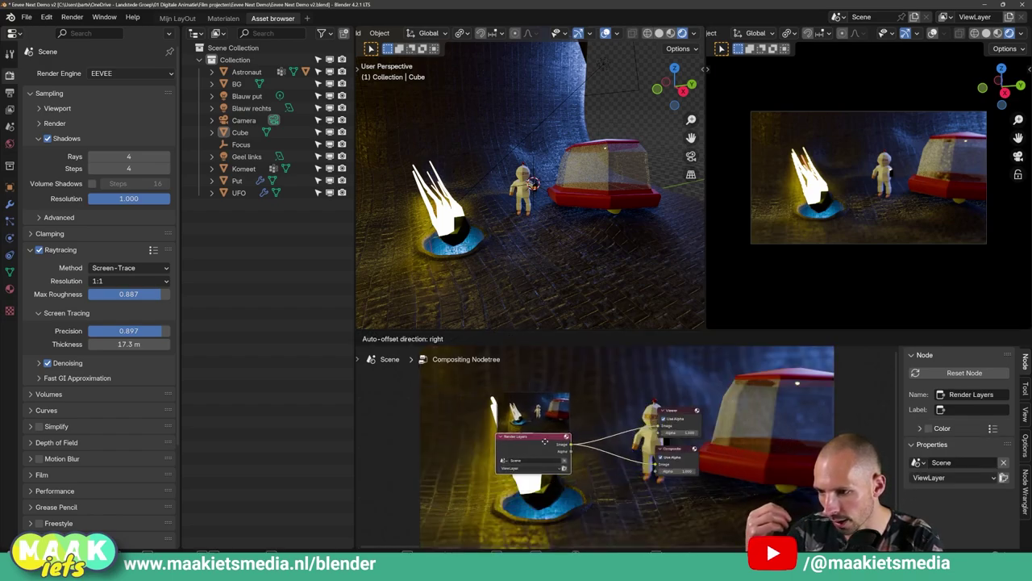
pyautogui.moveTo(676, 448); pyautogui.dragTo(684, 446)
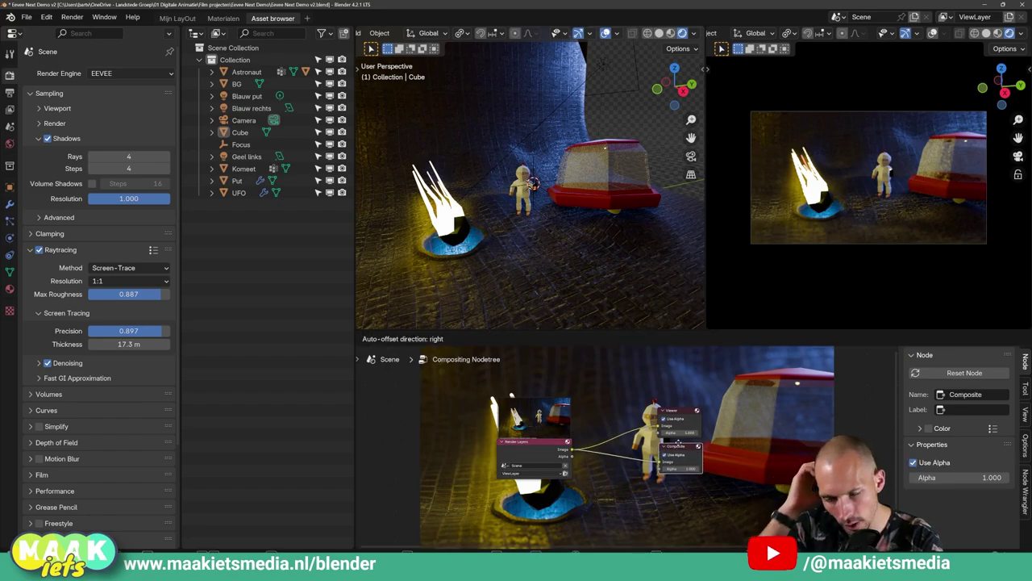
pyautogui.moveTo(684, 446); pyautogui.dragTo(676, 442)
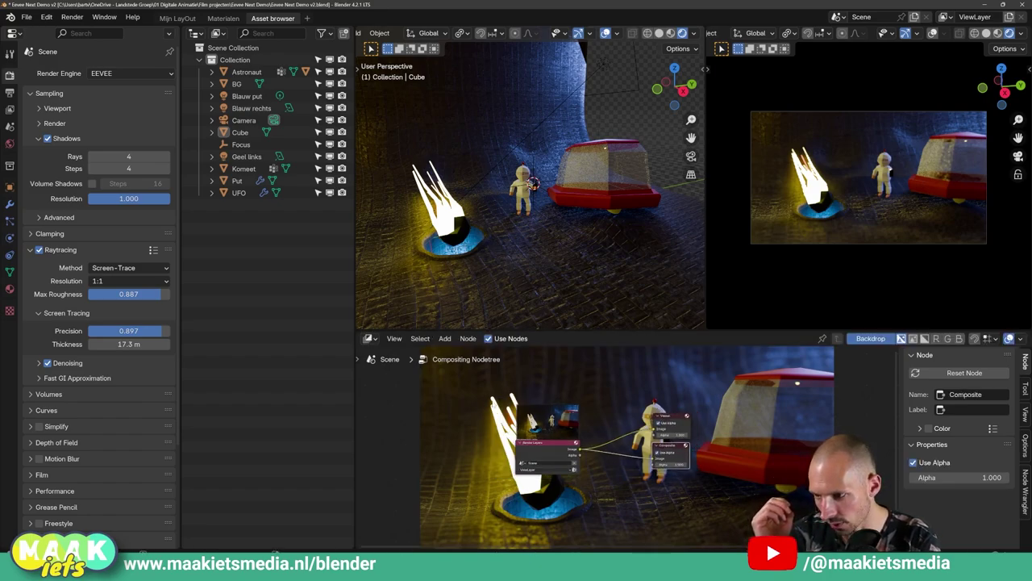
pyautogui.moveTo(517, 440)
pyautogui.mouseDown()
pyautogui.moveTo(641, 461)
pyautogui.moveTo(577, 433)
pyautogui.mouseUp()
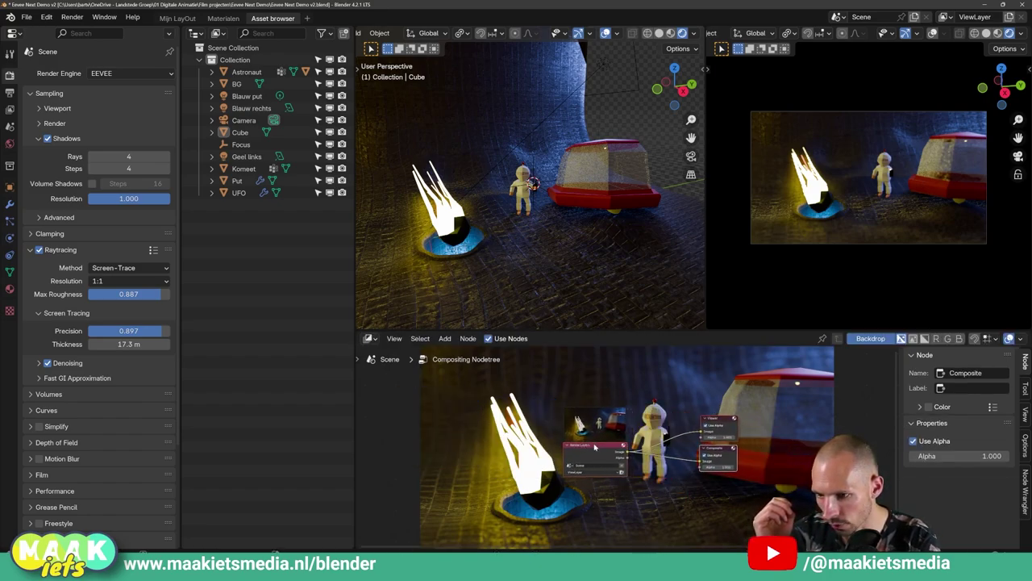
# Shrink the backdrop image twice with V, then enlarge it back with Alt+V.
pyautogui.press('v')
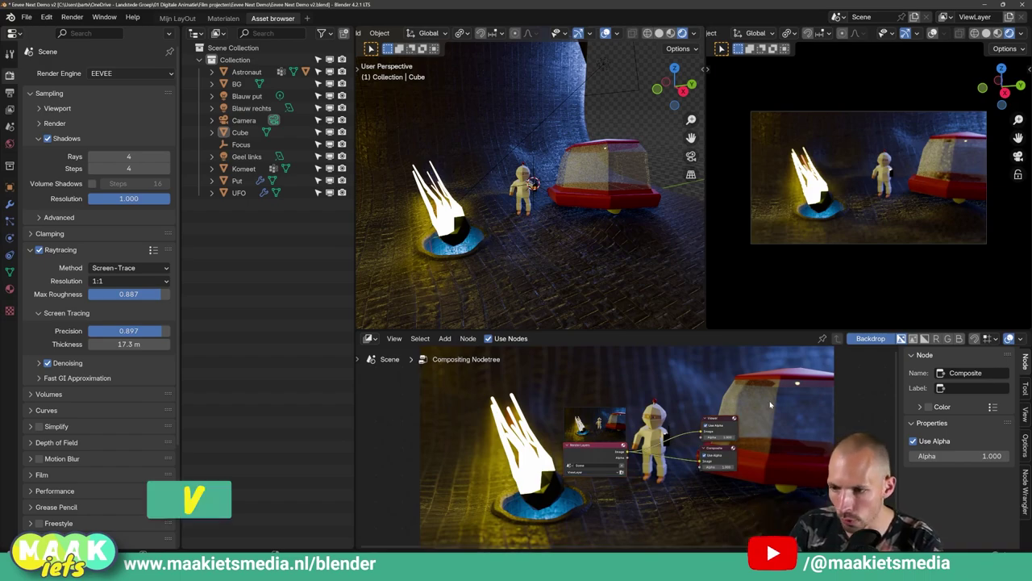
pyautogui.press('v')
pyautogui.press('v')
pyautogui.press('v')
pyautogui.press('v')
pyautogui.press('v')
pyautogui.press('v')
pyautogui.press('v')
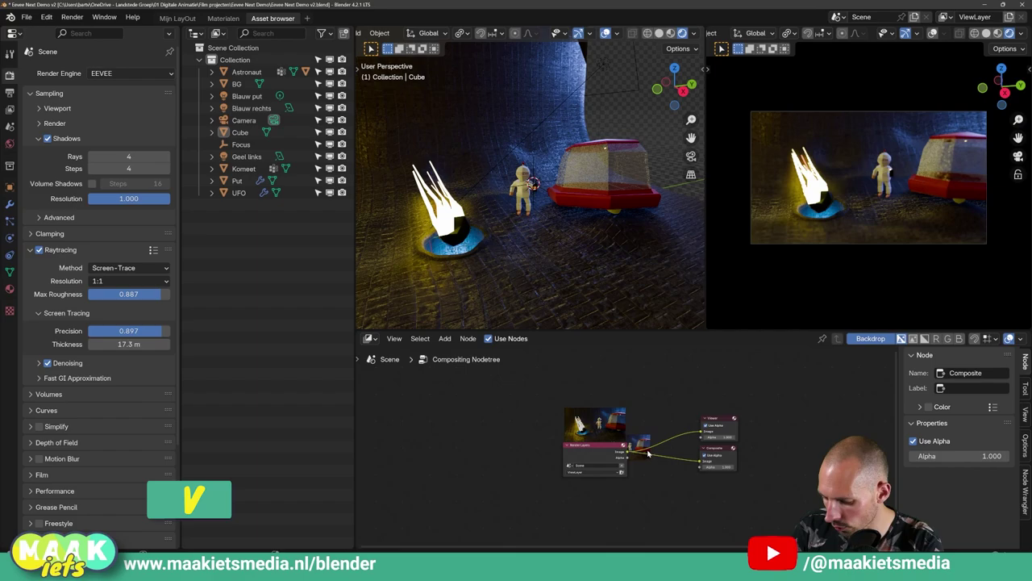
pyautogui.hotkey('alt', 'v')
pyautogui.hotkey('alt', 'v')
pyautogui.hotkey('alt', 'v')
pyautogui.hotkey('alt', 'v')
pyautogui.hotkey('alt', 'v')
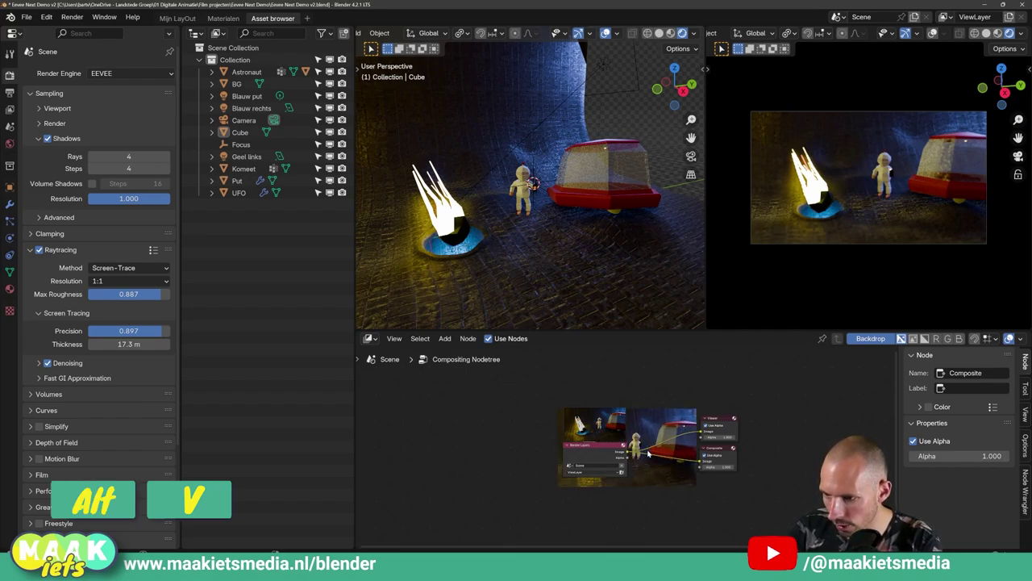
pyautogui.hotkey('alt', 'v')
pyautogui.hotkey('alt', 'v')
pyautogui.hotkey('alt', 'v')
pyautogui.hotkey('alt', 'v')
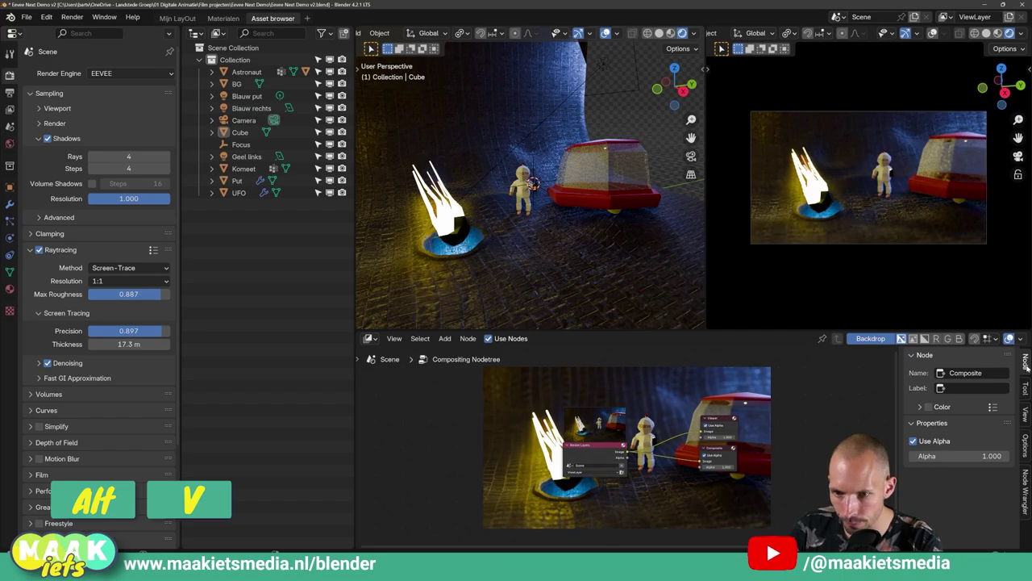
# Toggle the backdrop and raise its zoom from 0.28 to 0.34.
pyautogui.click(1025, 444)
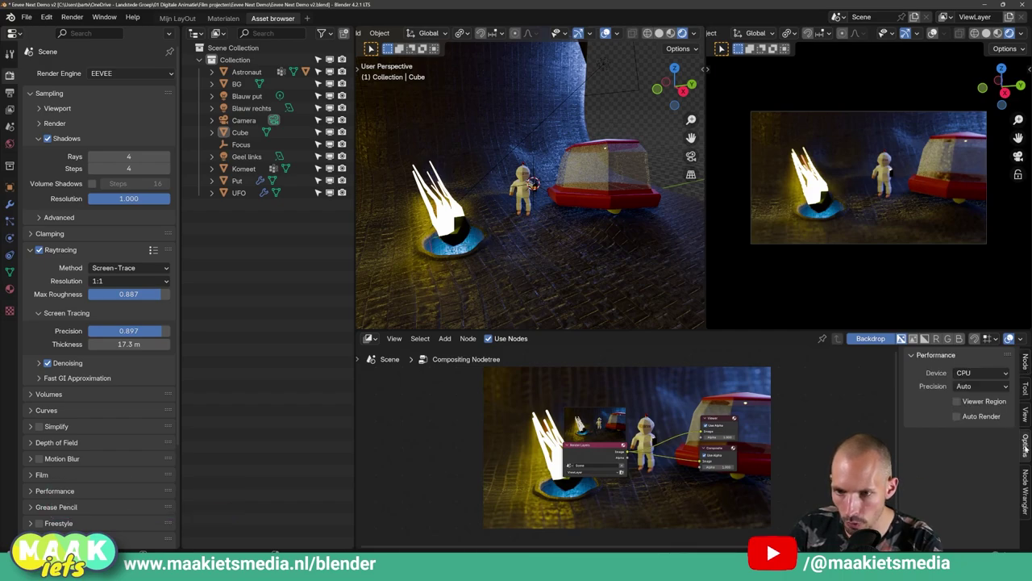
pyautogui.click(1025, 416)
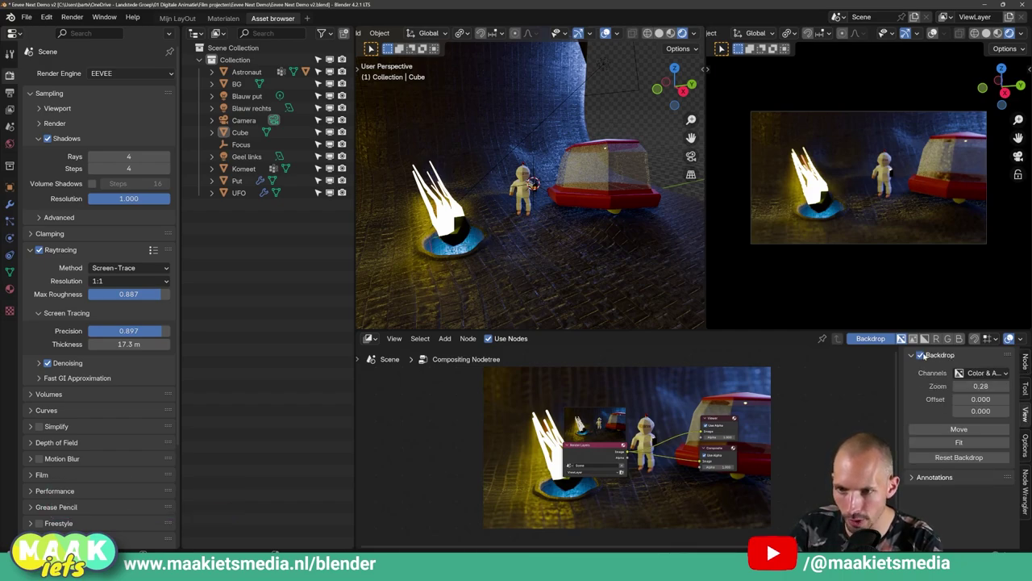
pyautogui.click(921, 355)
pyautogui.click(921, 355)
pyautogui.click(921, 355)
pyautogui.click(921, 355)
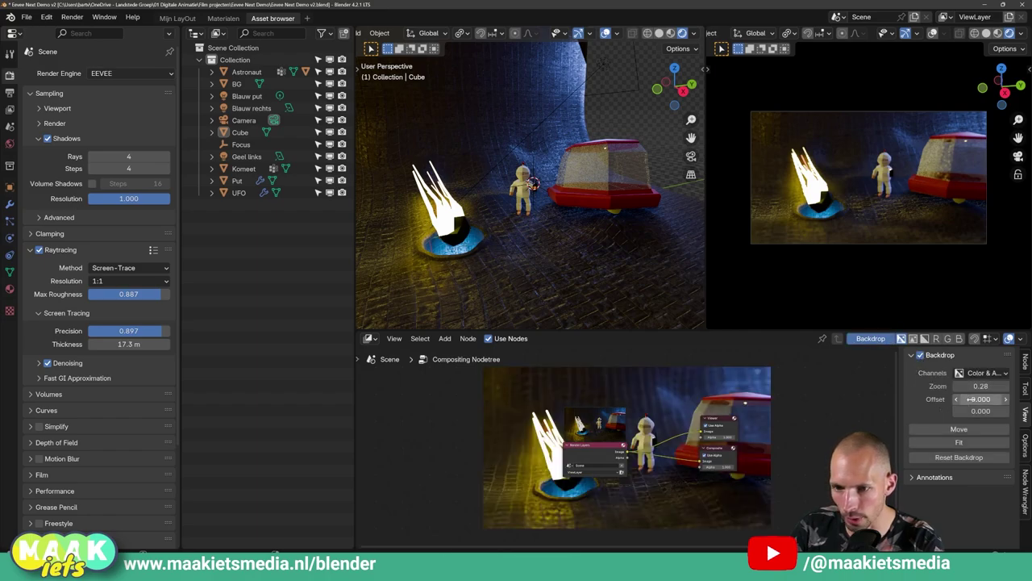
pyautogui.moveTo(979, 385); pyautogui.dragTo(1000, 386)
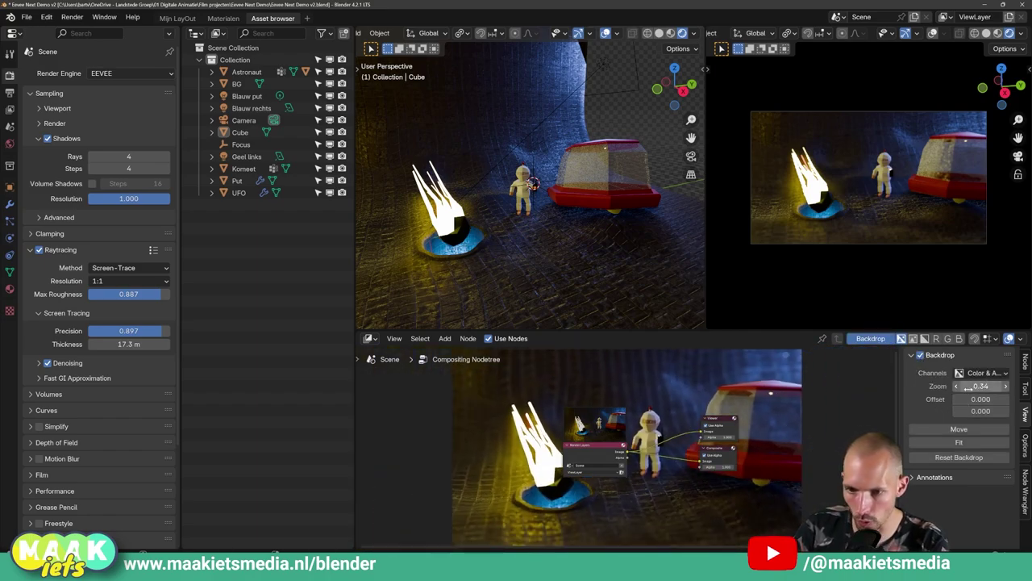
# Set the compositor Device to GPU.
pyautogui.click(1026, 448)
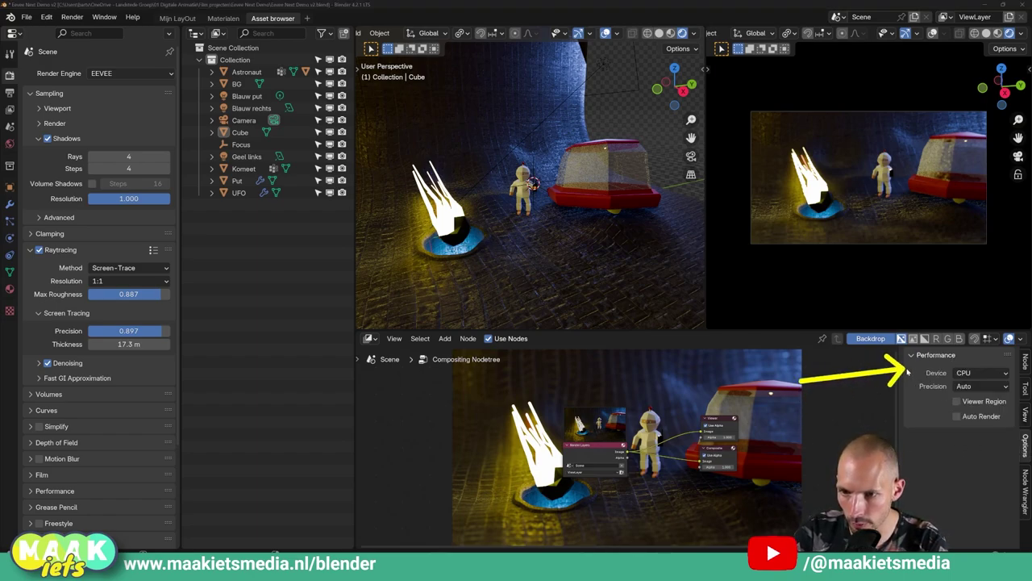
pyautogui.click(964, 374)
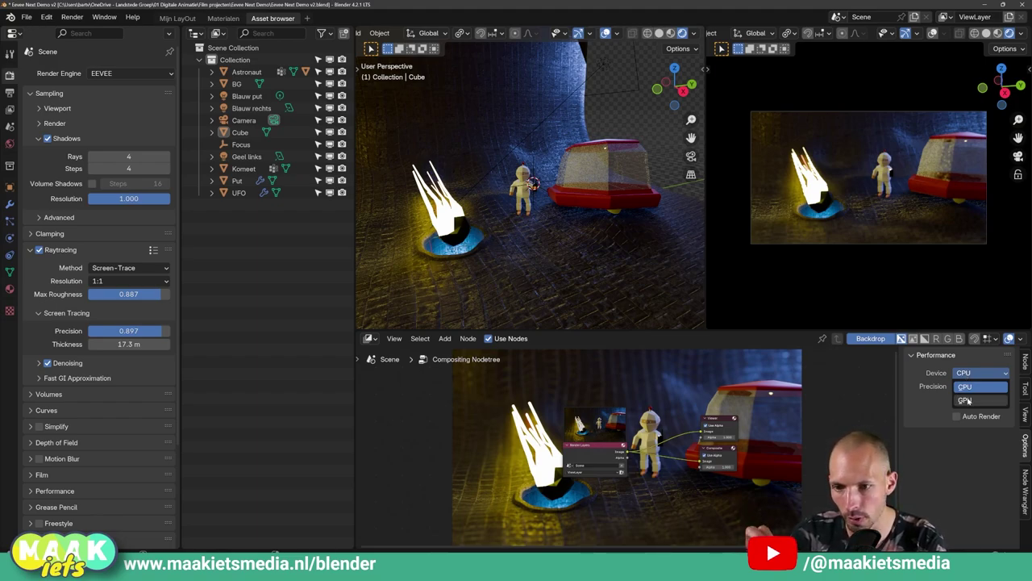
pyautogui.click(965, 401)
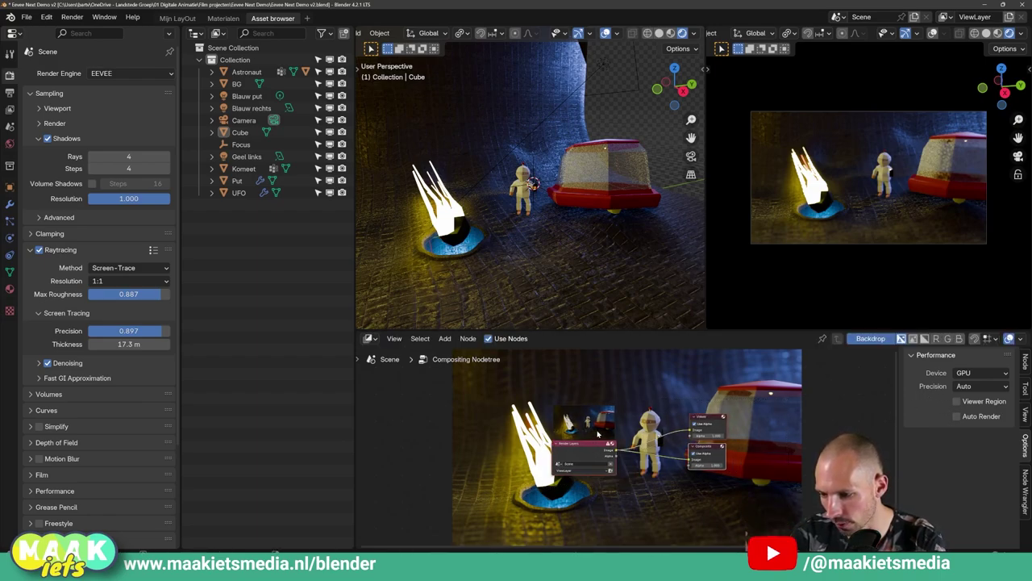
pyautogui.scroll(3, 552, 442)
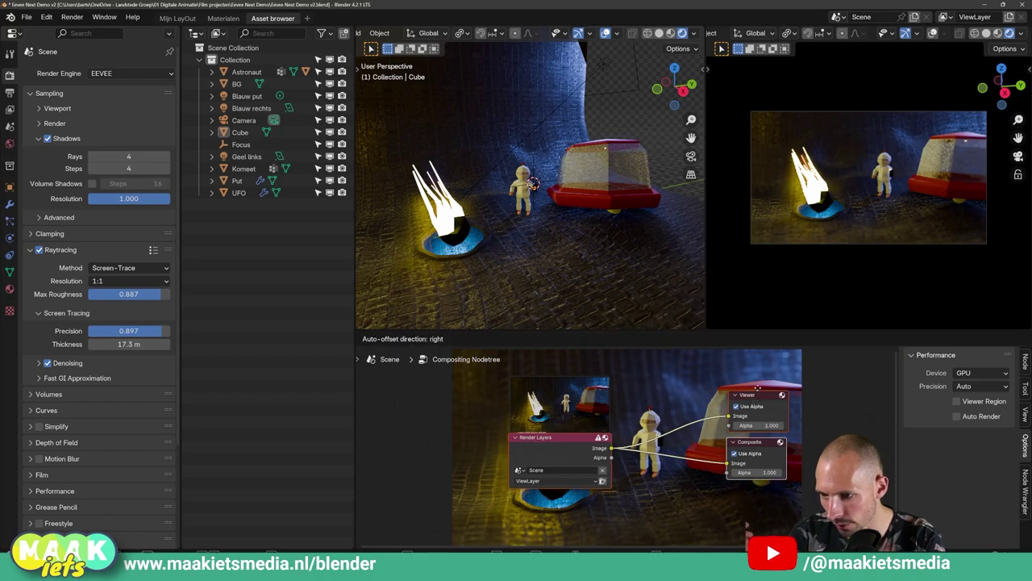
# Add a Glare node via node search 'glare' and place it in the tree.
pyautogui.moveTo(619, 422); pyautogui.dragTo(627, 401, button='middle')
pyautogui.moveTo(570, 423); pyautogui.dragTo(723, 418, button='middle')
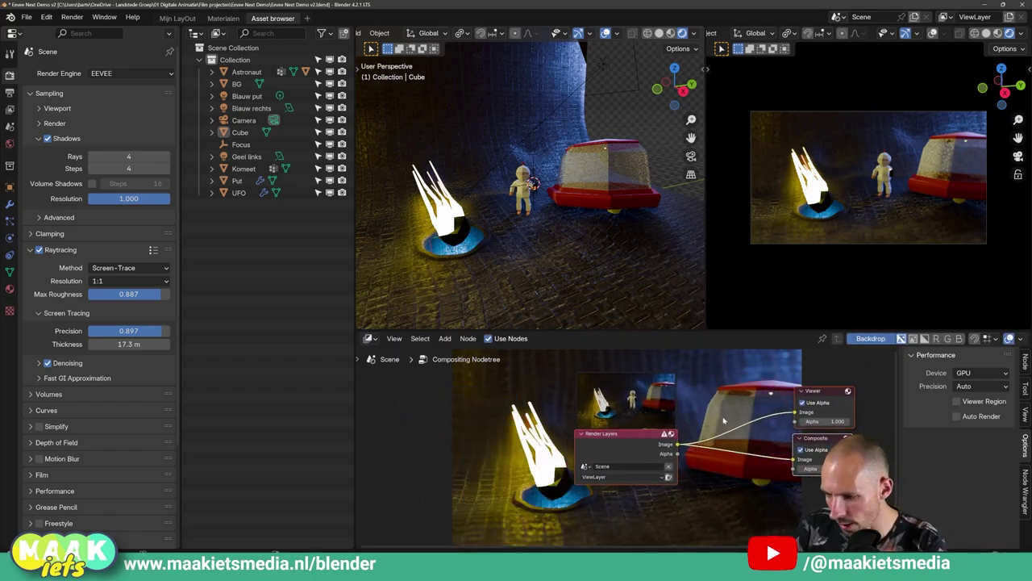
pyautogui.hotkey('shift', 'a')
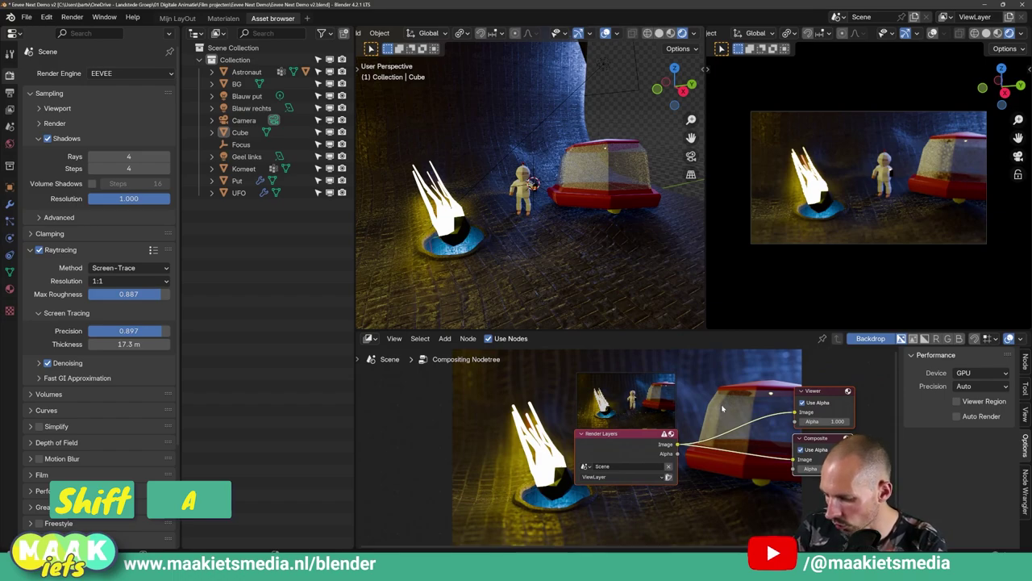
pyautogui.click(705, 384)
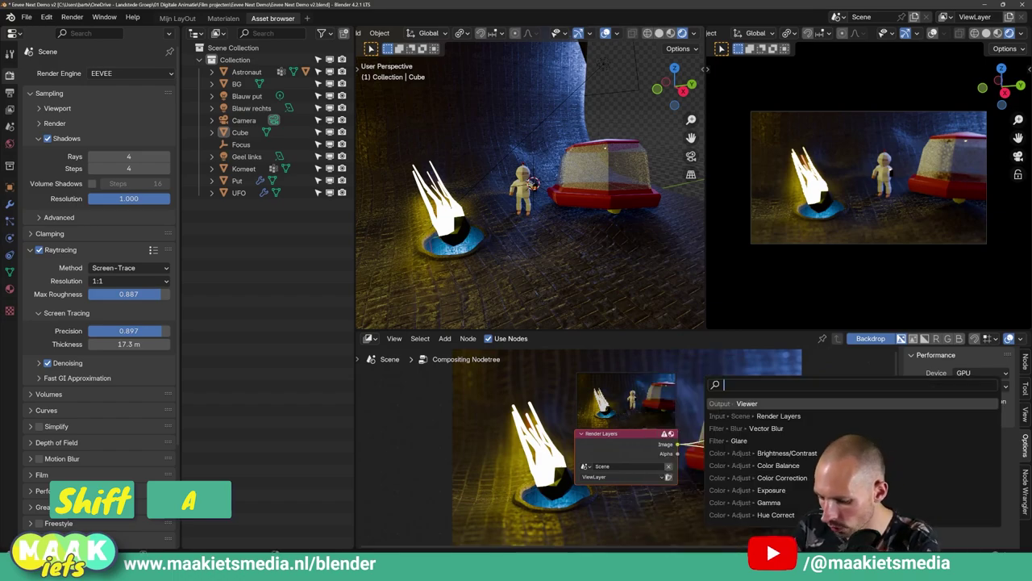
pyautogui.write('glare')
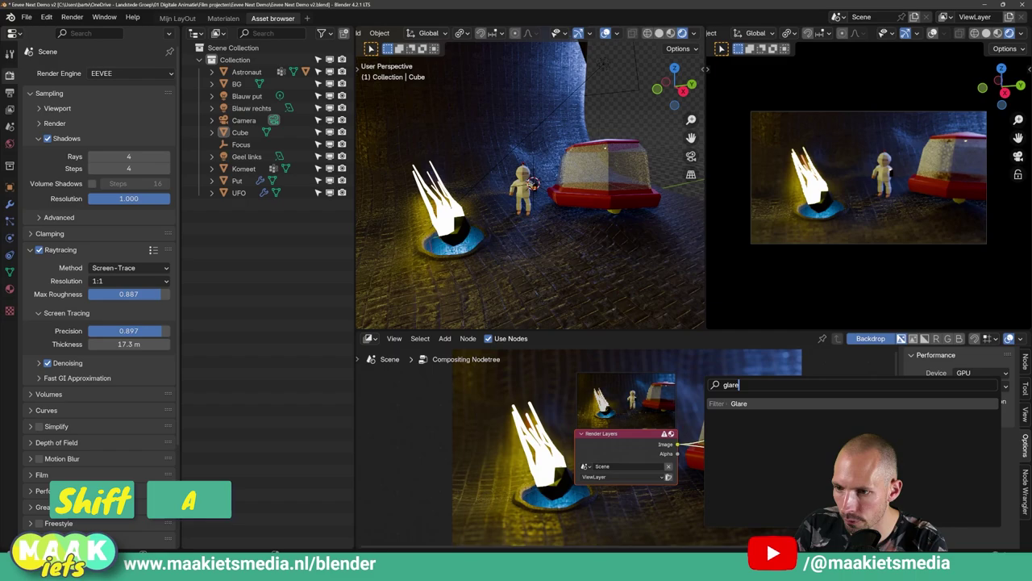
pyautogui.press('Return')
pyautogui.click(556, 439)
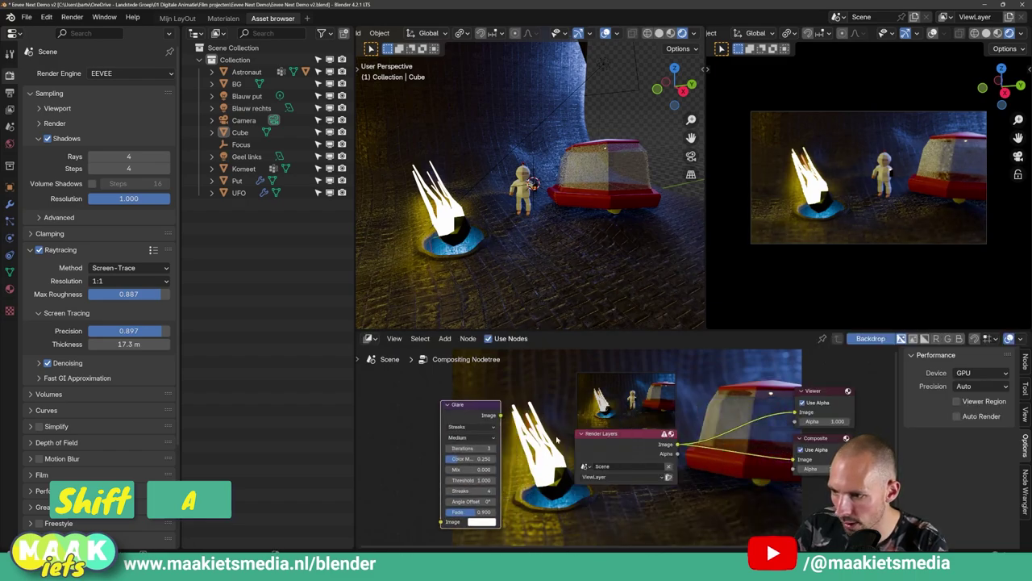
pyautogui.moveTo(578, 351); pyautogui.dragTo(743, 434)
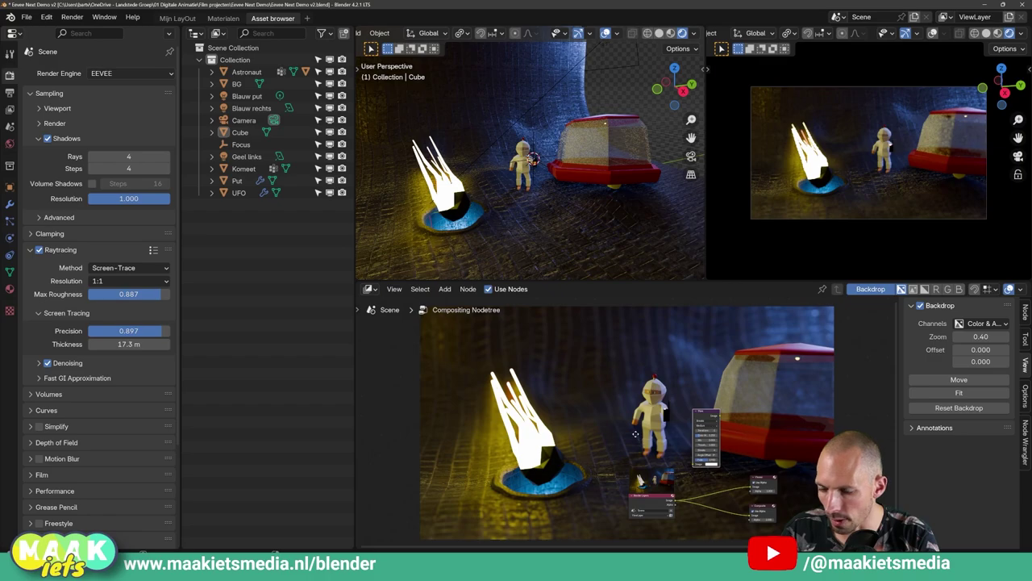
pyautogui.scroll(2, 636, 434)
pyautogui.moveTo(636, 434)
pyautogui.mouseDown(button='middle')
pyautogui.moveTo(431, 387)
pyautogui.moveTo(440, 375)
pyautogui.mouseUp(button='middle')
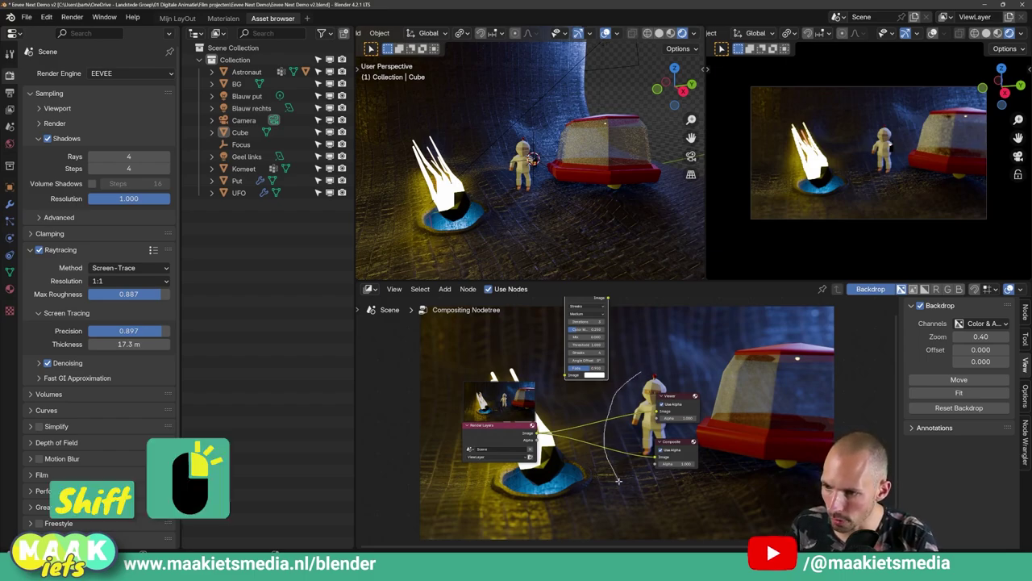
# Link Render Layers to the Viewer and insert the Glare node into that link.
pyautogui.keyDown('shift'); pyautogui.moveTo(618, 481); pyautogui.dragTo(621, 483, button='right'); pyautogui.keyUp('shift')
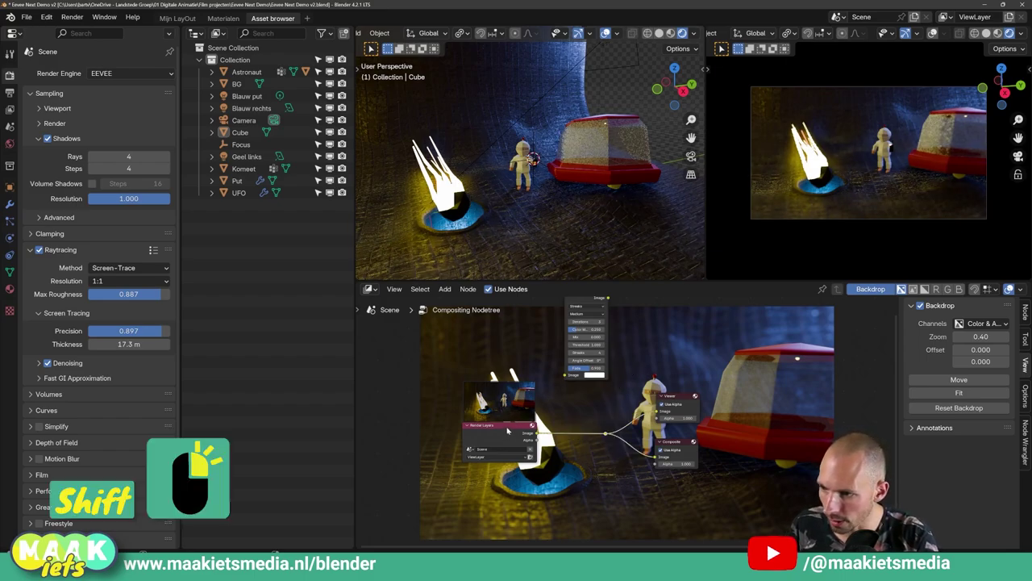
pyautogui.moveTo(508, 431); pyautogui.dragTo(465, 427)
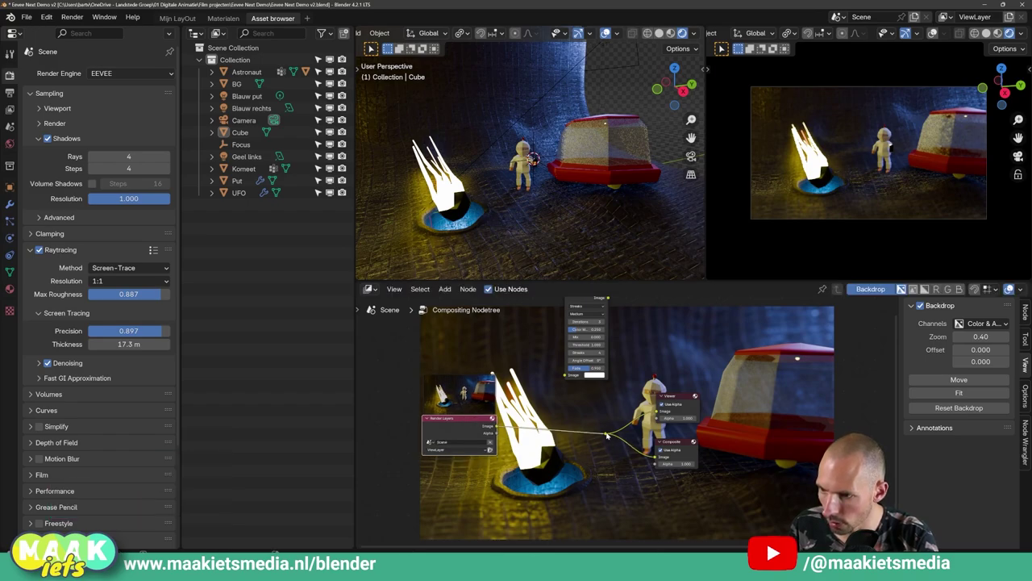
pyautogui.moveTo(611, 411); pyautogui.dragTo(615, 409)
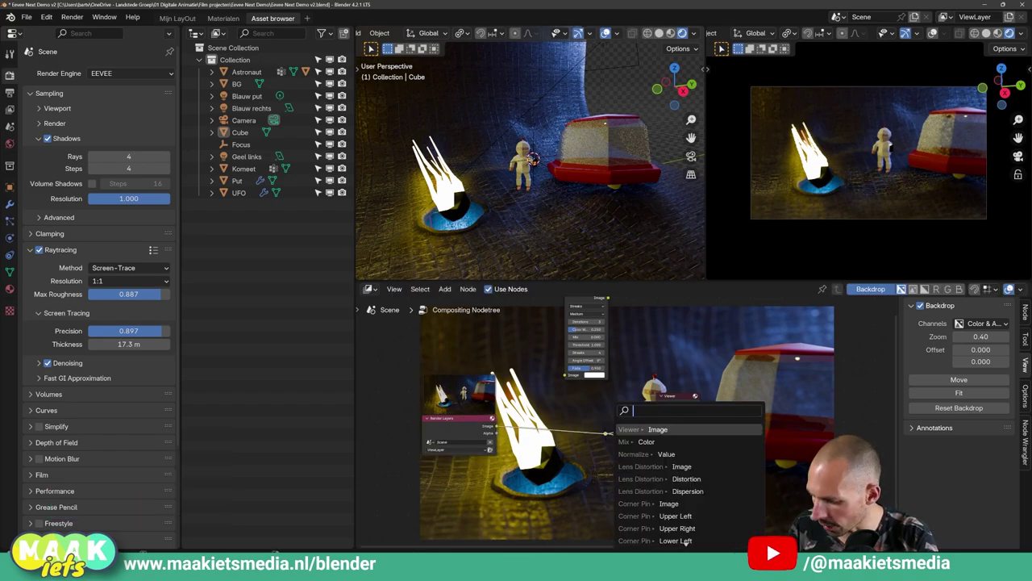
pyautogui.press('Return')
pyautogui.click(702, 377)
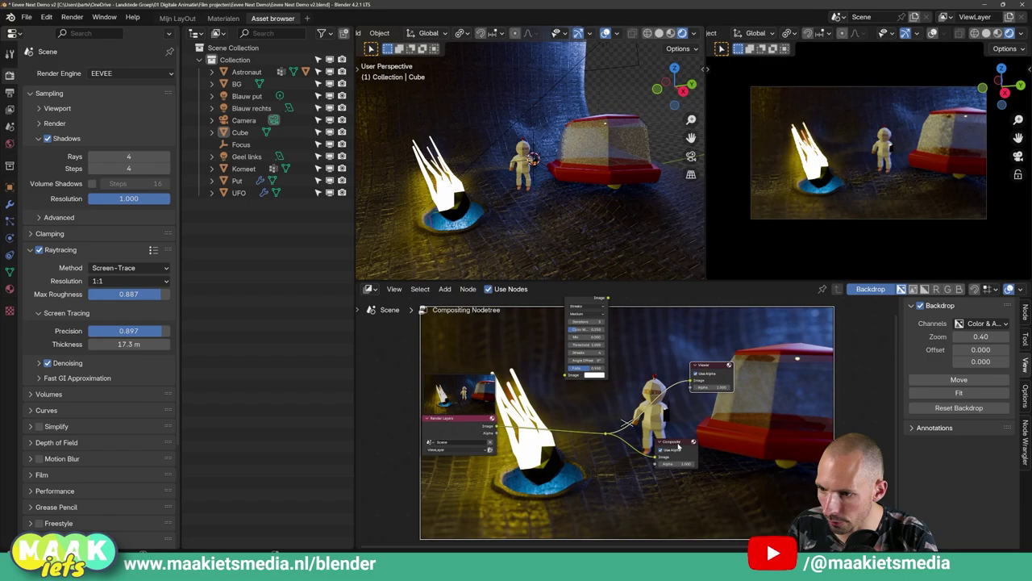
pyautogui.moveTo(679, 445); pyautogui.dragTo(706, 423)
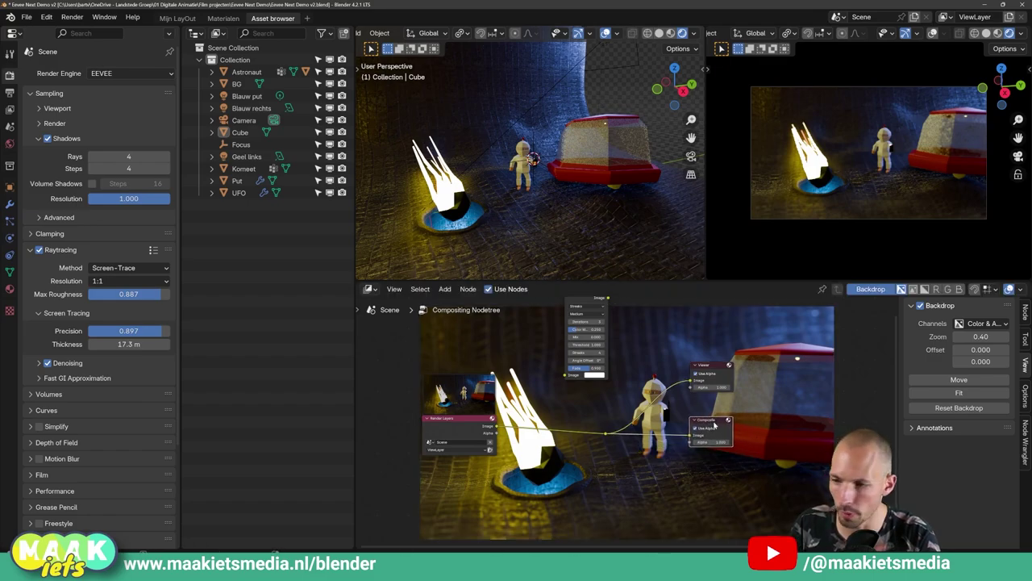
pyautogui.scroll(1, 652, 418)
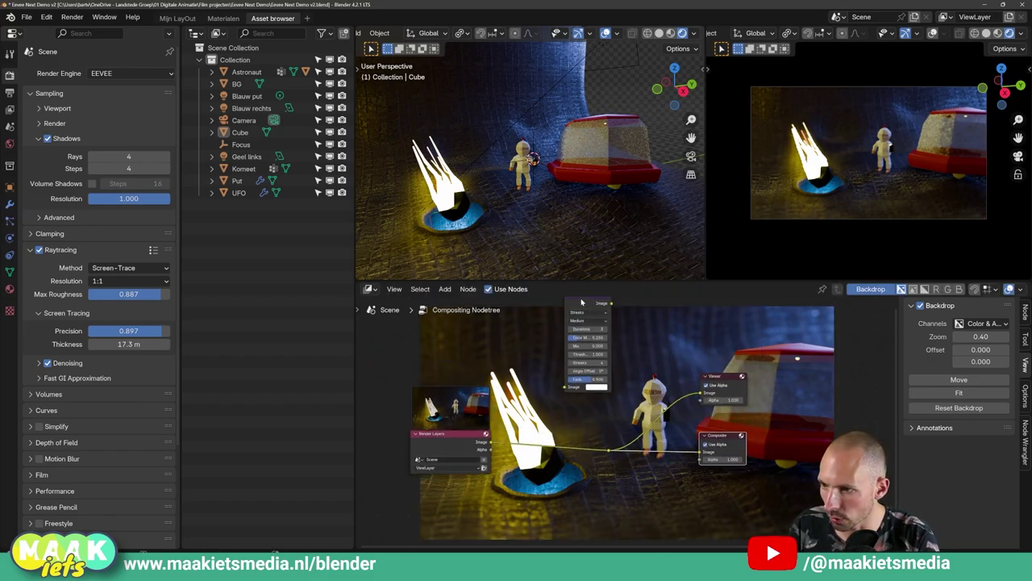
pyautogui.click(554, 394)
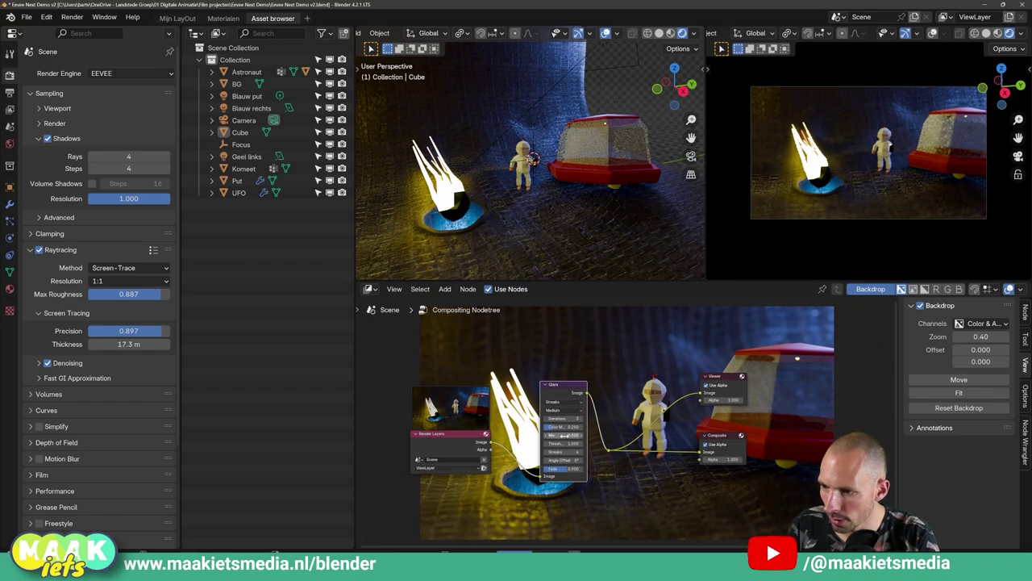
# Arrange Render Layers, Glare, Viewer and Composite into a compact, readable layout.
pyautogui.moveTo(563, 387); pyautogui.dragTo(551, 393)
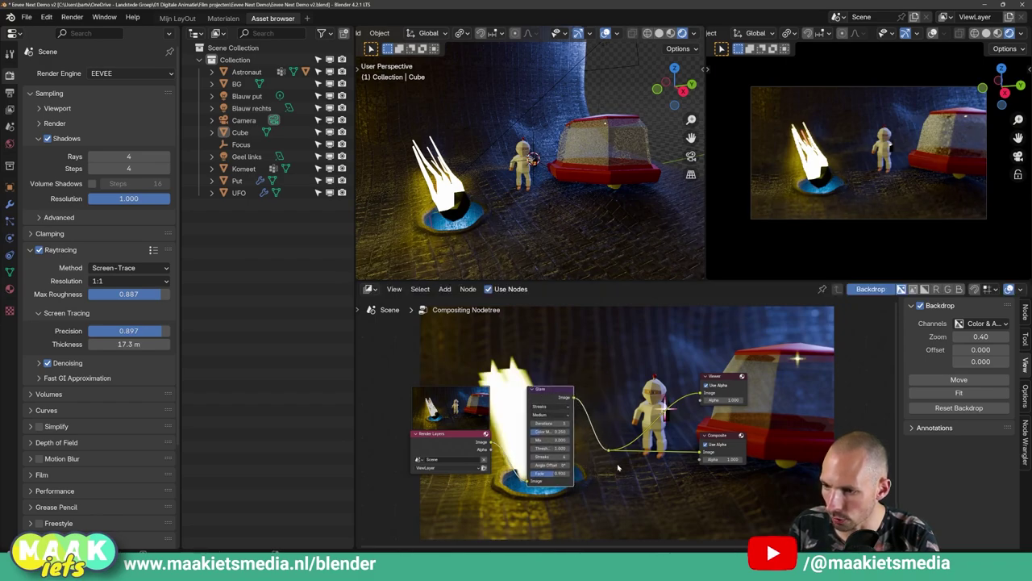
pyautogui.moveTo(723, 382); pyautogui.dragTo(717, 375)
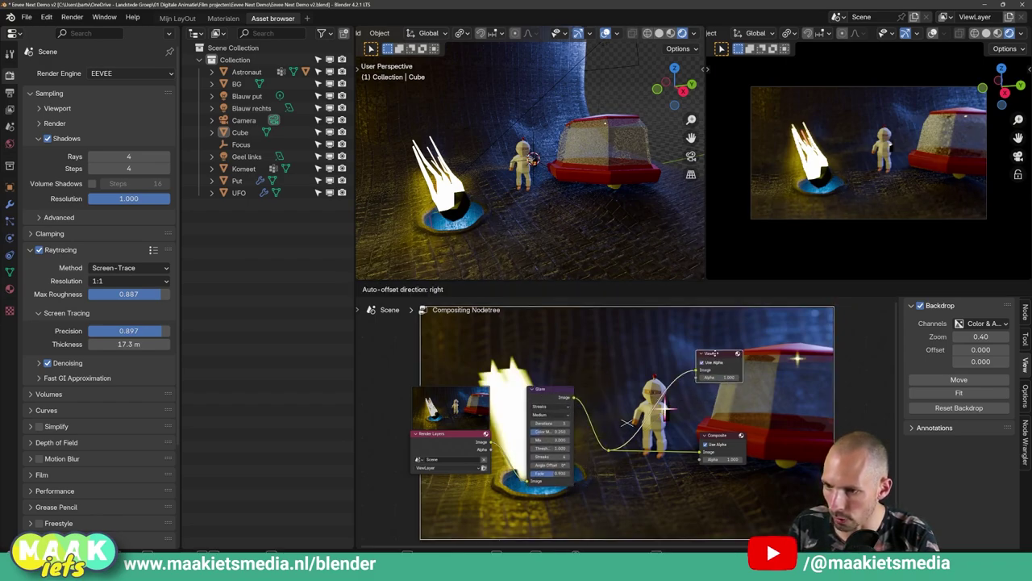
pyautogui.moveTo(721, 438); pyautogui.dragTo(708, 436)
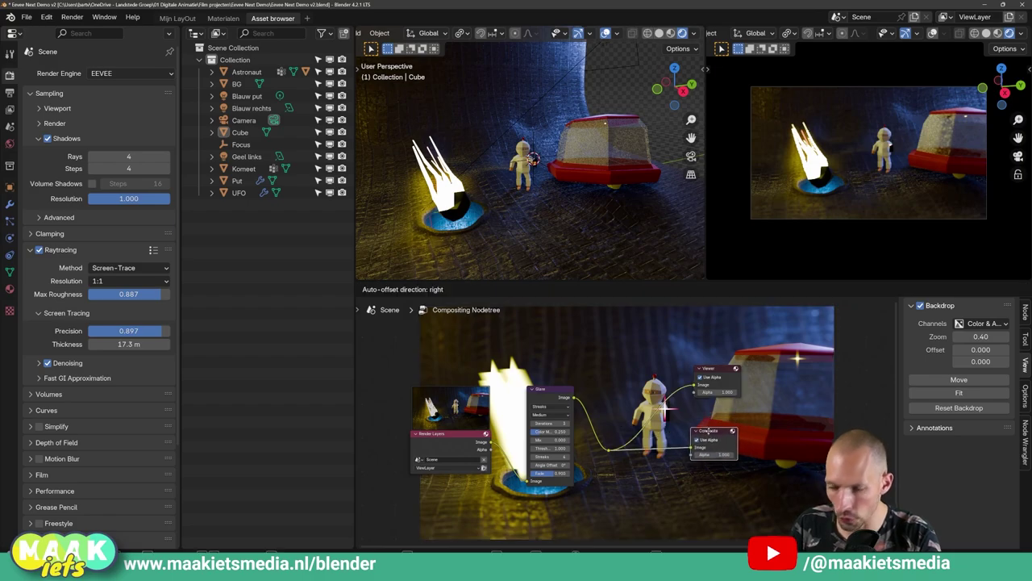
pyautogui.moveTo(562, 394); pyautogui.dragTo(621, 371)
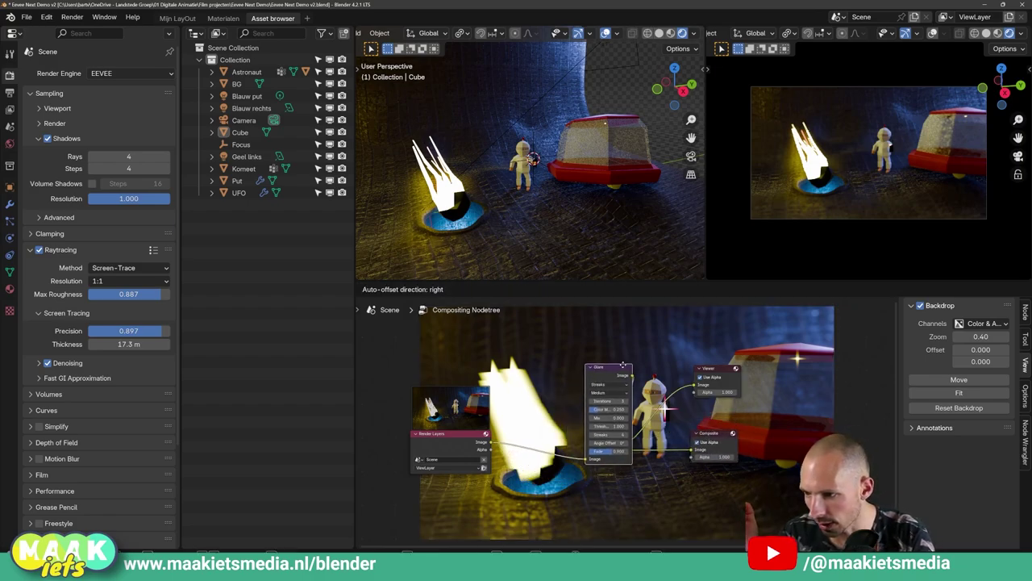
pyautogui.moveTo(466, 441); pyautogui.dragTo(444, 428)
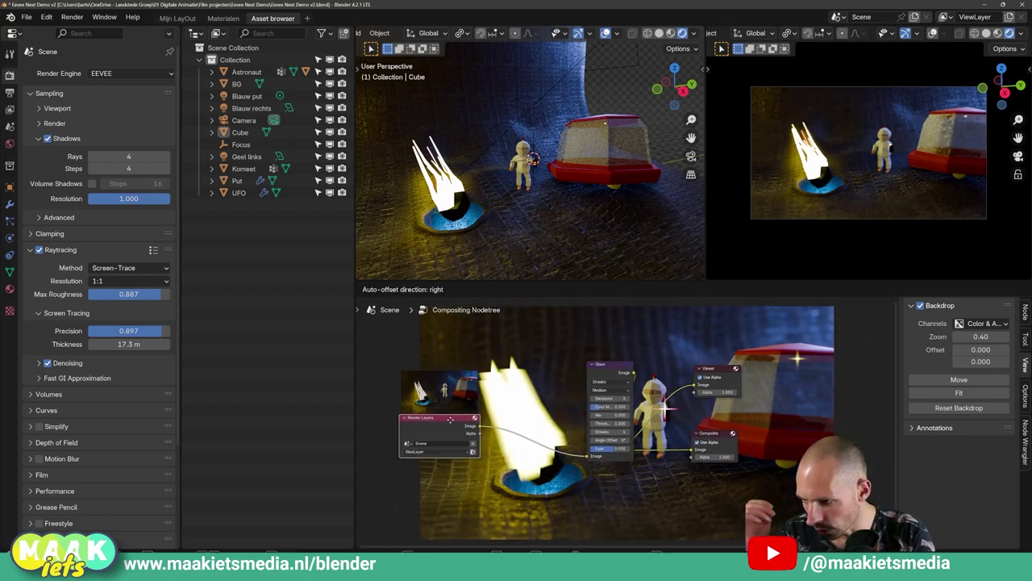
pyautogui.scroll(2, 557, 406)
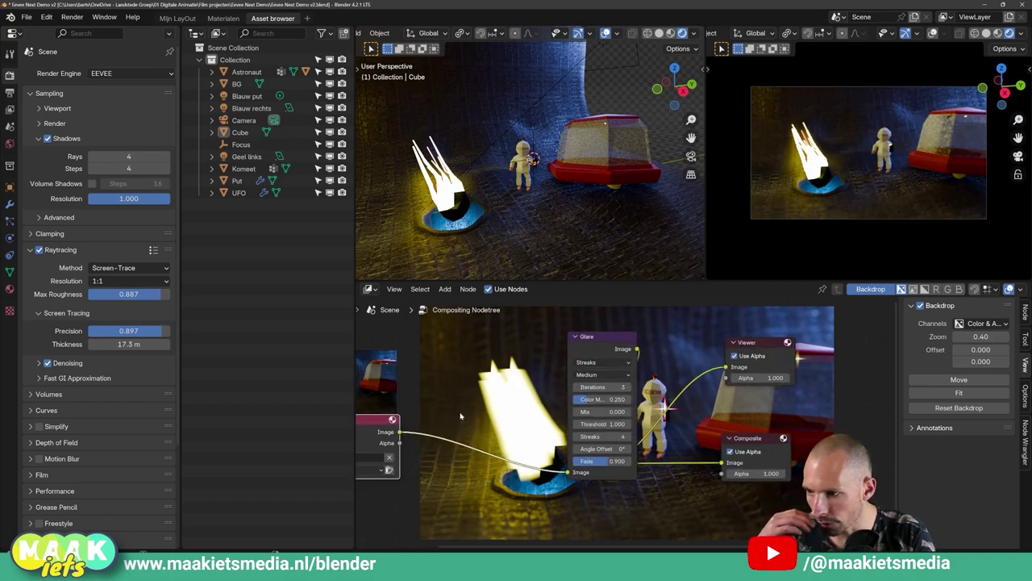
pyautogui.moveTo(377, 425); pyautogui.dragTo(440, 429)
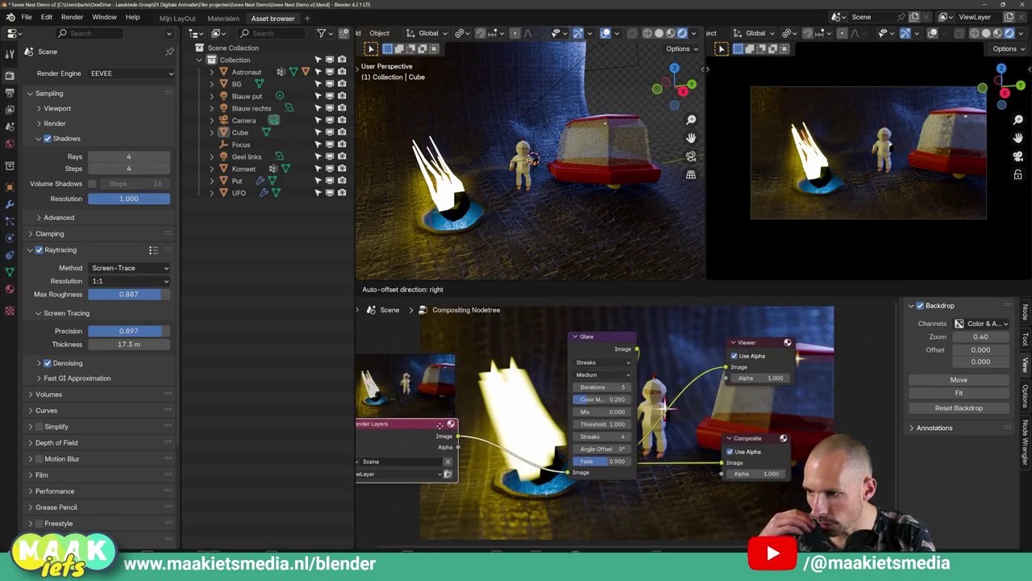
pyautogui.click(601, 363)
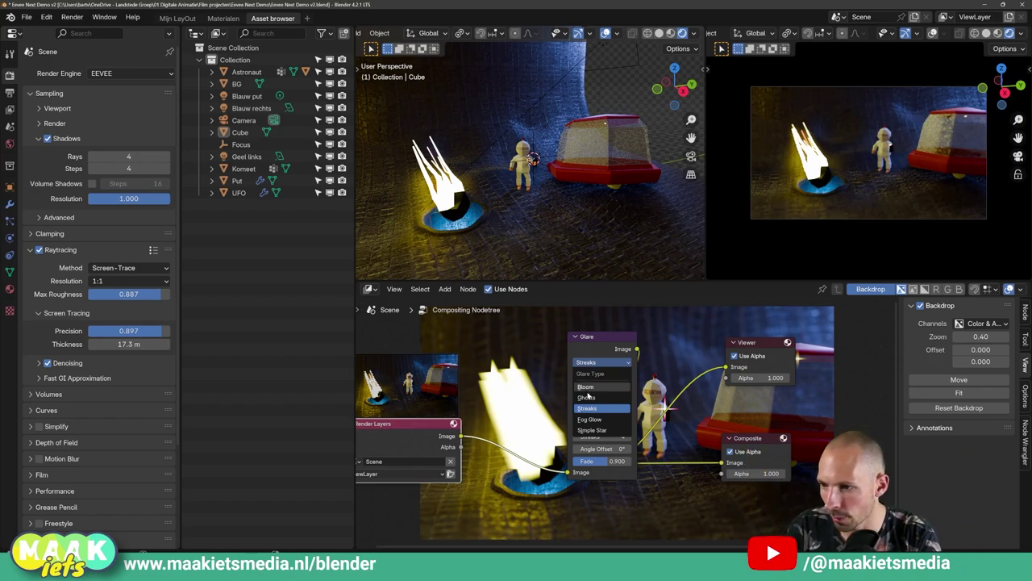
# Switch the Glare type to Bloom and tune its threshold to about 768.900.
pyautogui.click(586, 387)
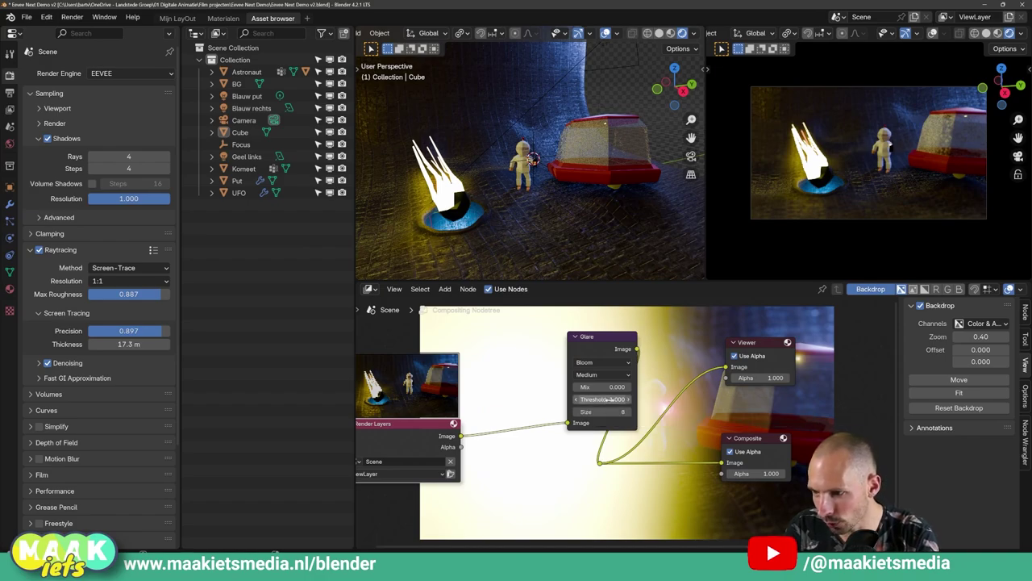
pyautogui.moveTo(604, 399); pyautogui.dragTo(637, 399)
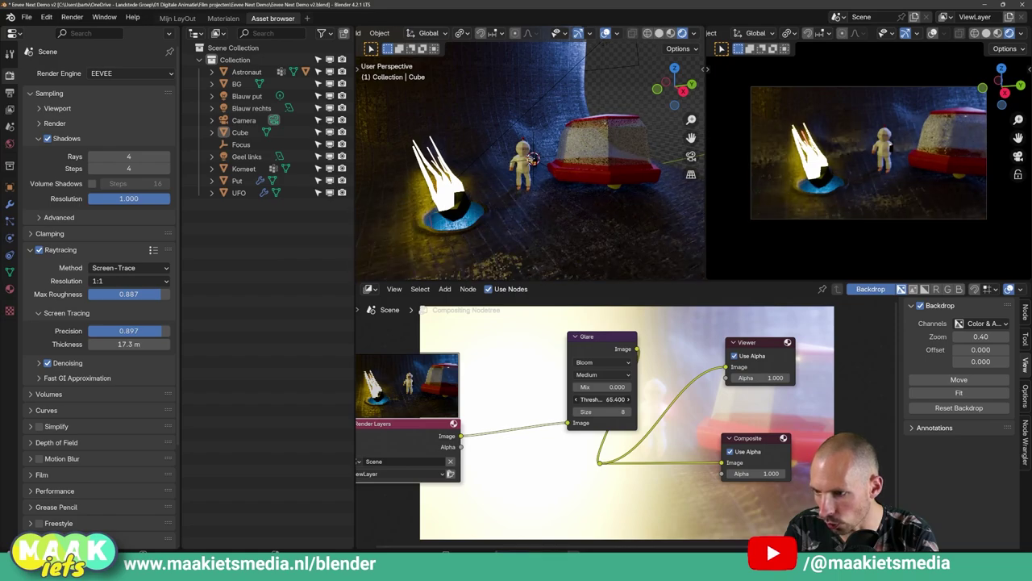
pyautogui.moveTo(637, 399)
pyautogui.mouseDown()
pyautogui.moveTo(607, 399)
pyautogui.moveTo(754, 390)
pyautogui.mouseUp()
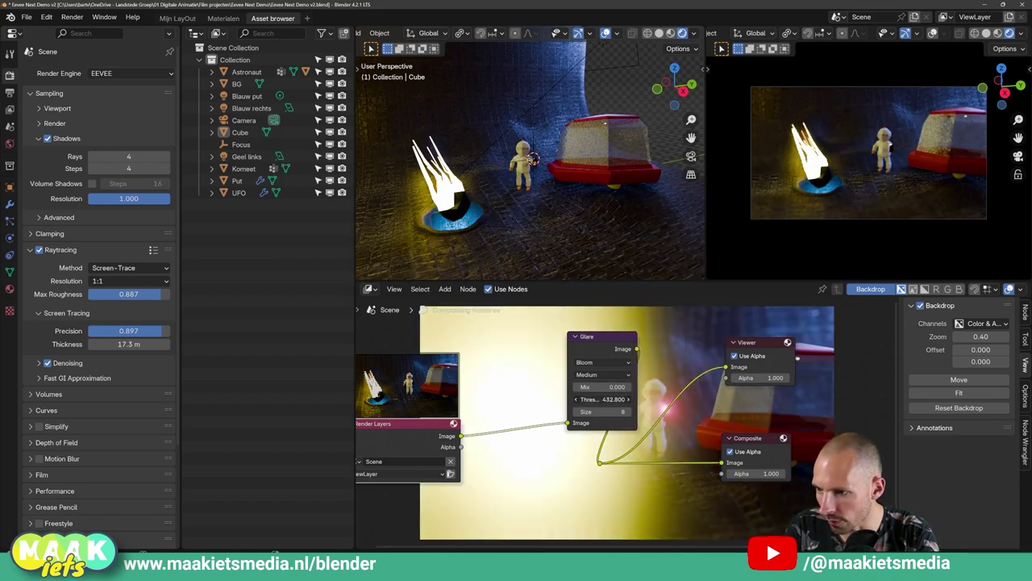
pyautogui.moveTo(754, 390); pyautogui.dragTo(790, 389)
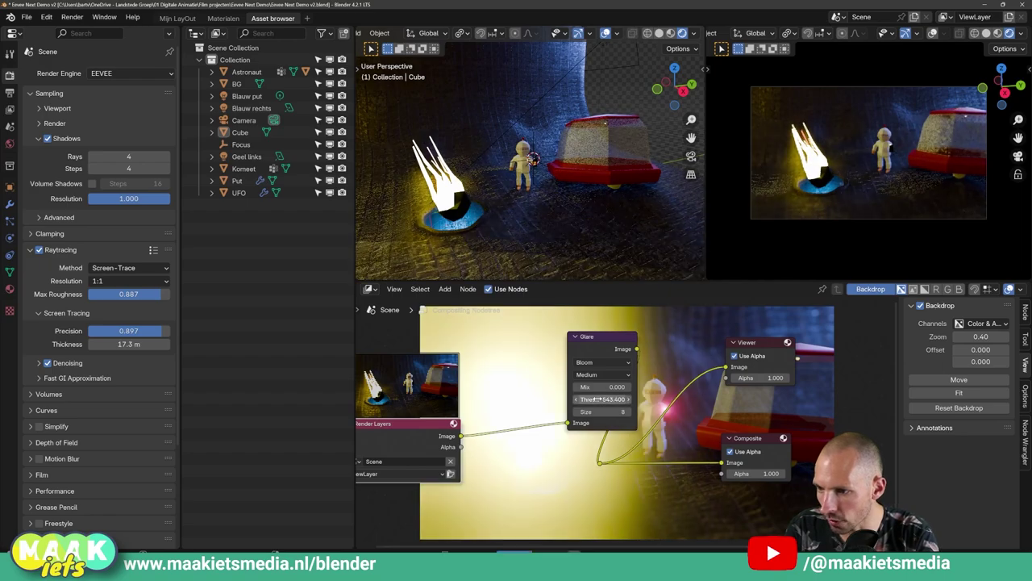
pyautogui.moveTo(597, 399); pyautogui.dragTo(593, 400)
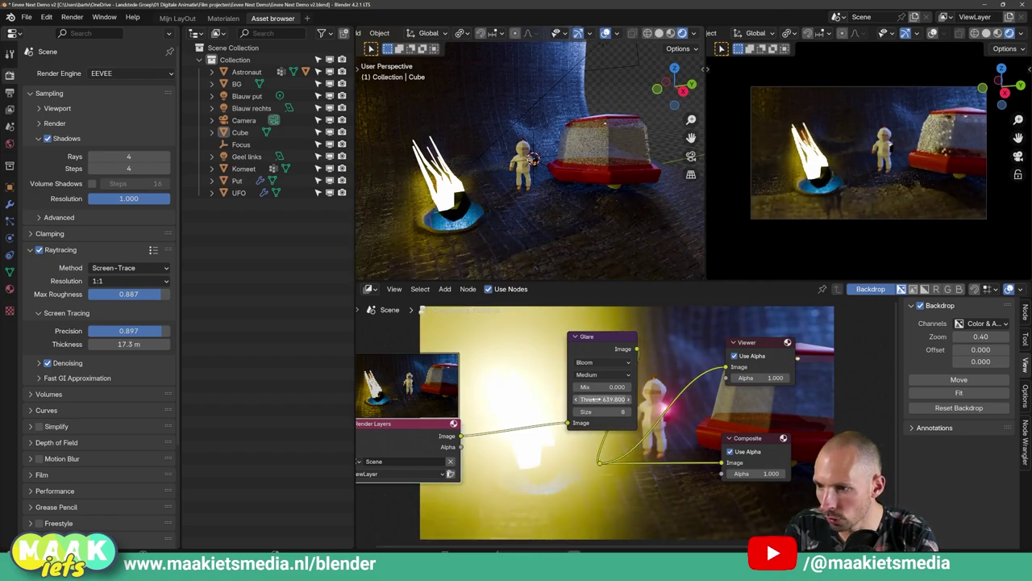
pyautogui.moveTo(602, 400); pyautogui.dragTo(611, 399)
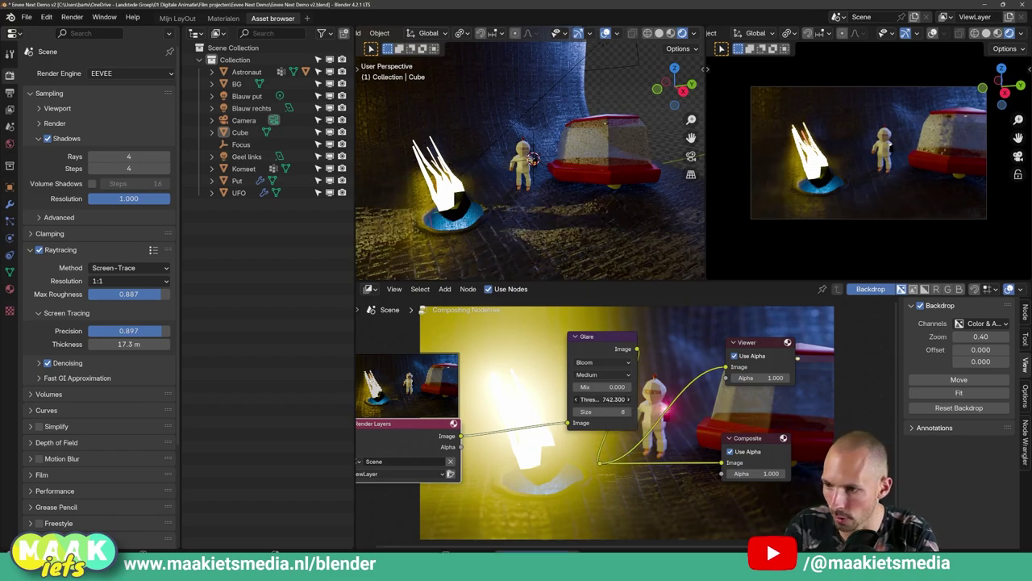
pyautogui.moveTo(602, 339)
pyautogui.mouseDown()
pyautogui.moveTo(561, 377)
pyautogui.moveTo(534, 353)
pyautogui.mouseUp()
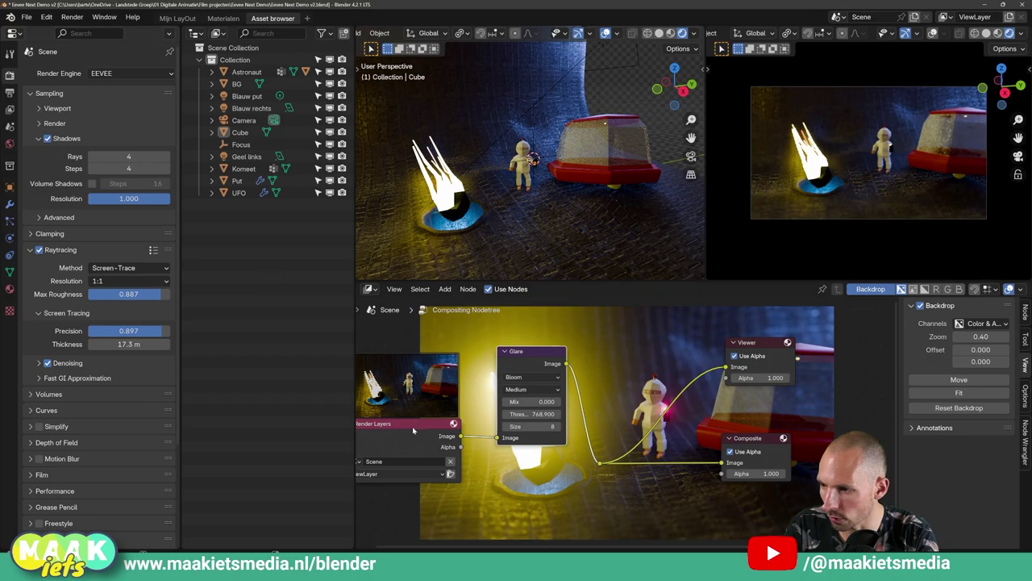
# Reposition the nodes and move the link junction onto the Glare output.
pyautogui.moveTo(413, 430); pyautogui.dragTo(418, 419)
pyautogui.moveTo(537, 358); pyautogui.dragTo(588, 373)
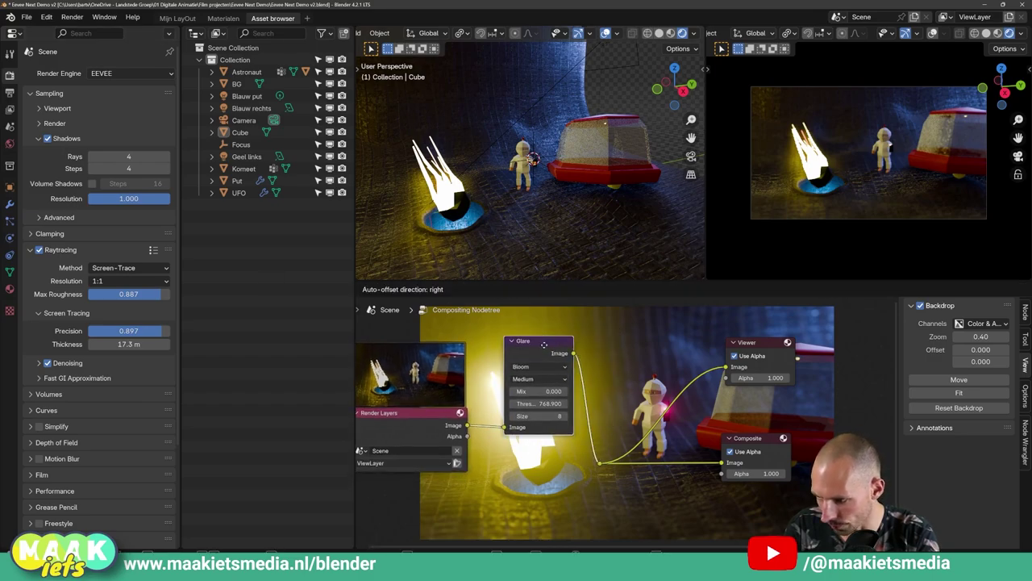
pyautogui.click(600, 464)
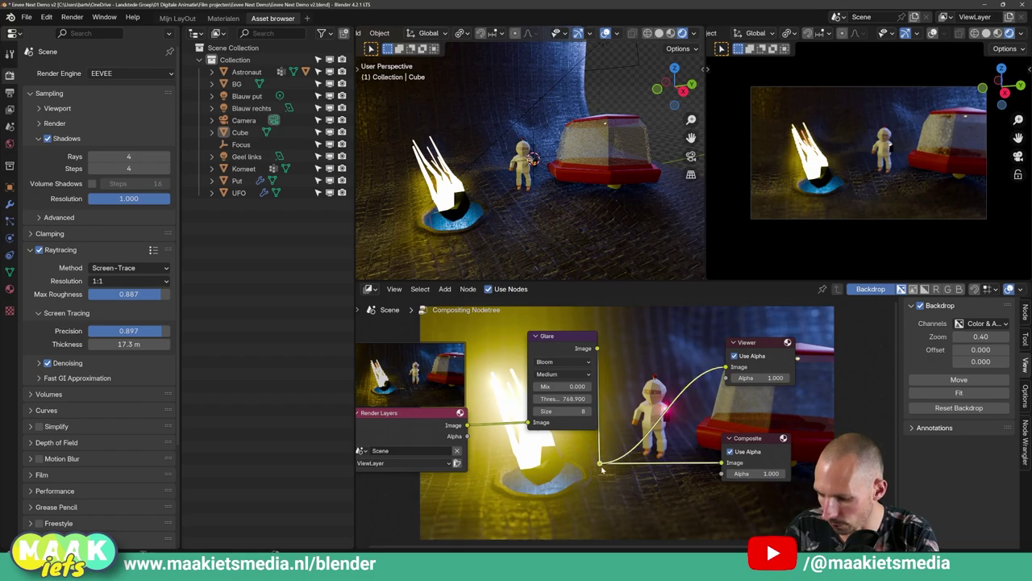
pyautogui.press('g')
pyautogui.click(573, 345)
pyautogui.moveTo(572, 345); pyautogui.dragTo(613, 350)
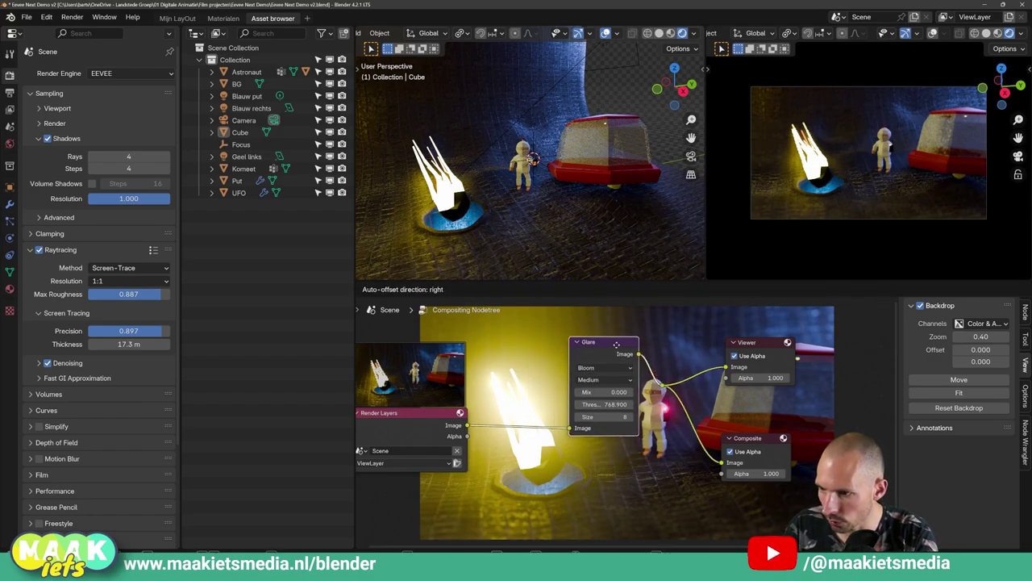
# Try Glare size 4, settle on size 6, and nudge the threshold to 771.400.
pyautogui.click(578, 417)
pyautogui.click(578, 417)
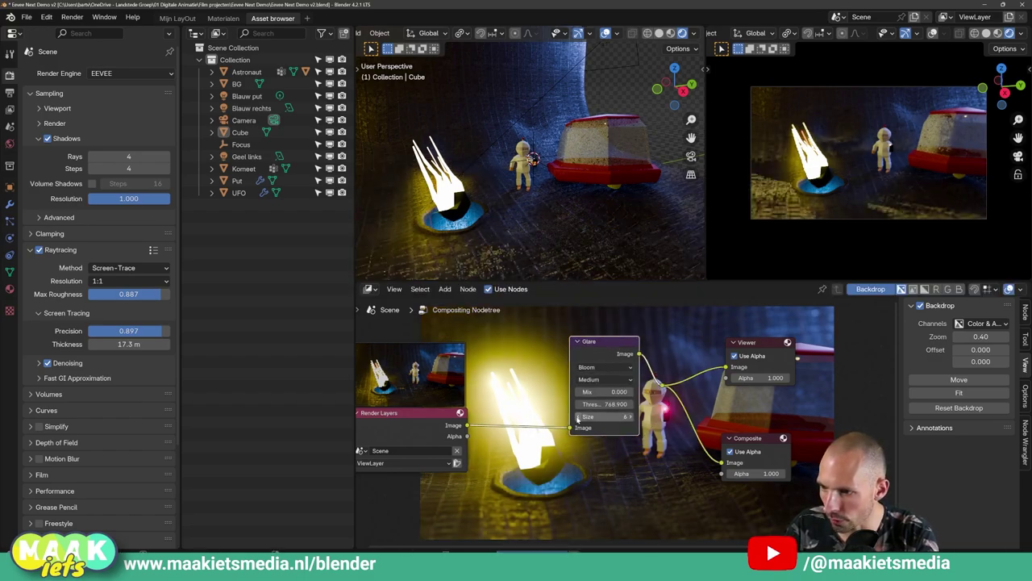
pyautogui.click(577, 417)
pyautogui.click(577, 417)
pyautogui.click(633, 417)
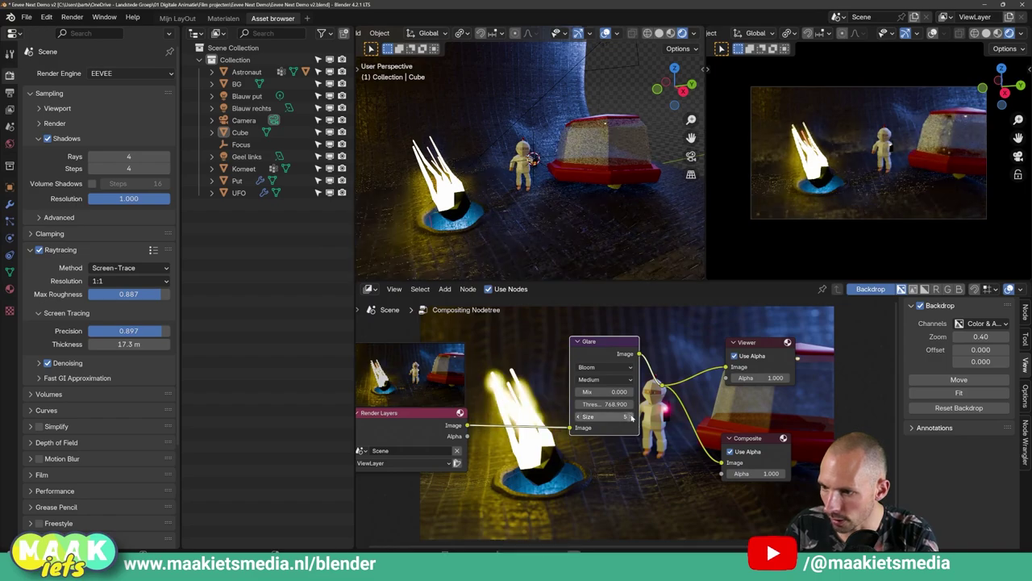
pyautogui.click(633, 417)
pyautogui.moveTo(605, 403); pyautogui.dragTo(615, 403)
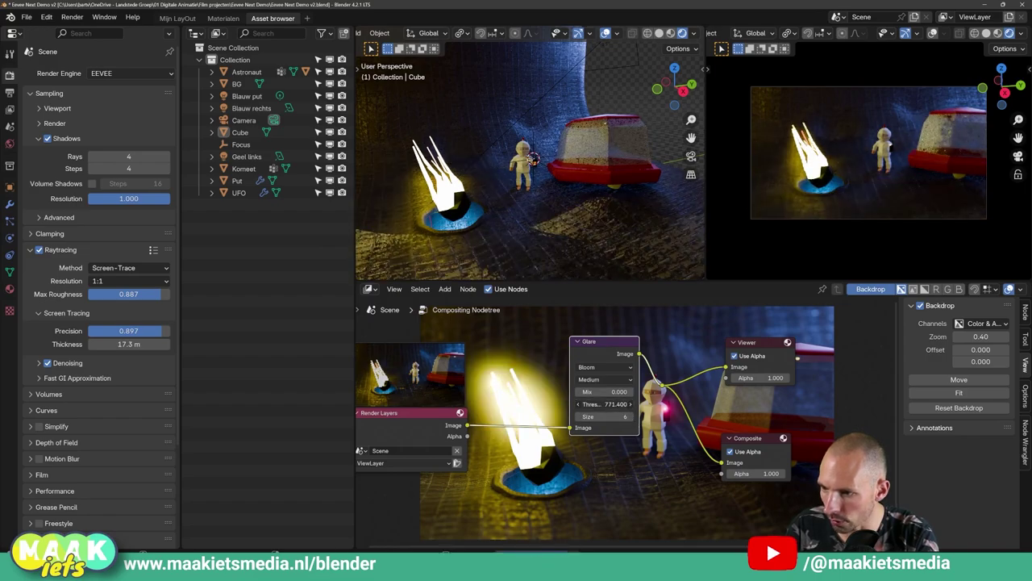
pyautogui.click(595, 369)
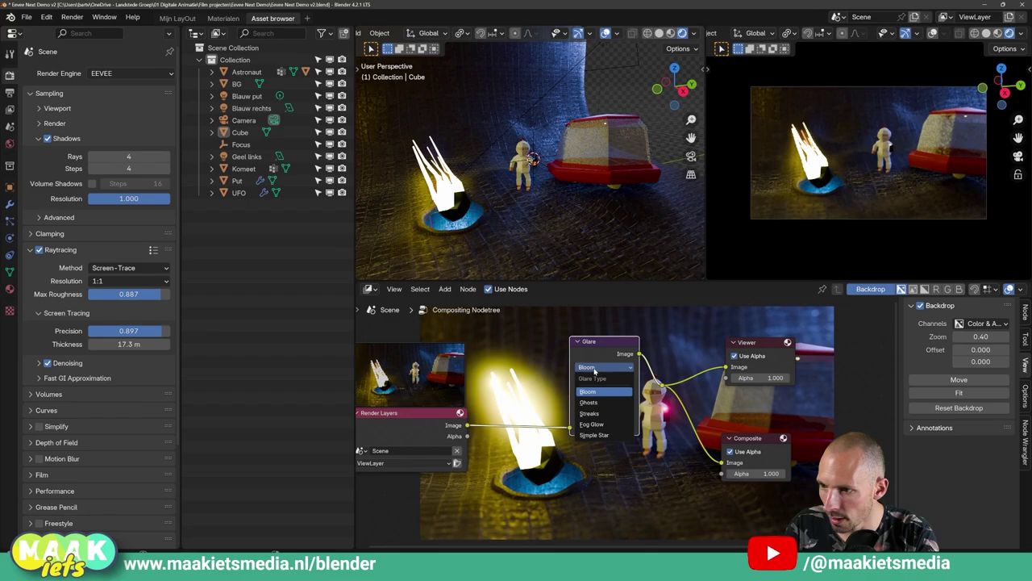
# Set the Glare type to Fog Glow and lower the threshold to 270.400.
pyautogui.click(598, 425)
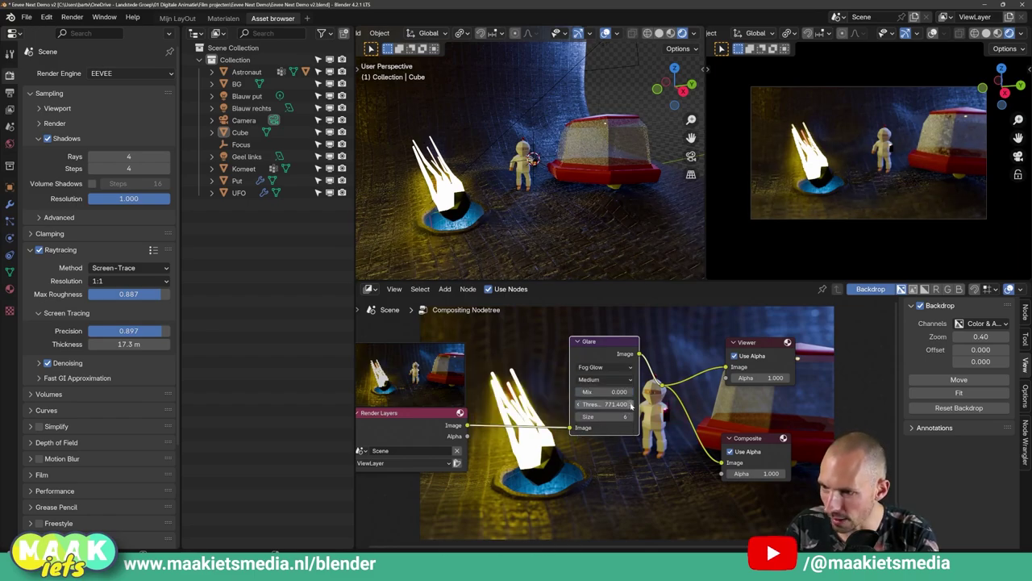
pyautogui.moveTo(616, 404)
pyautogui.mouseDown()
pyautogui.moveTo(637, 404)
pyautogui.moveTo(597, 403)
pyautogui.mouseUp()
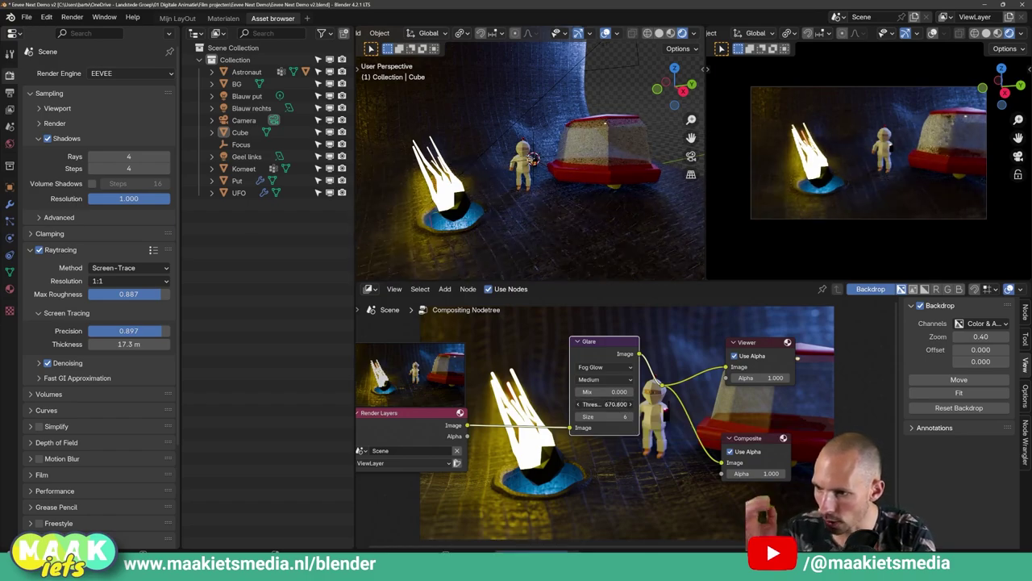
pyautogui.moveTo(617, 403)
pyautogui.mouseDown()
pyautogui.moveTo(601, 403)
pyautogui.moveTo(625, 404)
pyautogui.mouseUp()
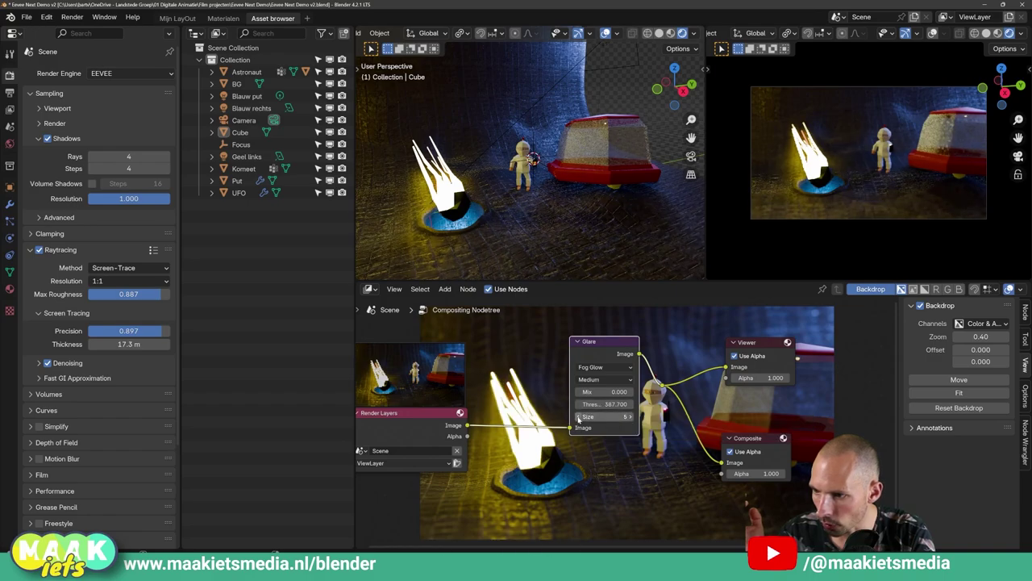
# Settle the Glare size on 5 after trying 4 and 6, keeping Fog Glow.
pyautogui.moveTo(621, 416)
pyautogui.mouseDown()
pyautogui.moveTo(611, 416)
pyautogui.moveTo(625, 404)
pyautogui.moveTo(597, 403)
pyautogui.mouseUp()
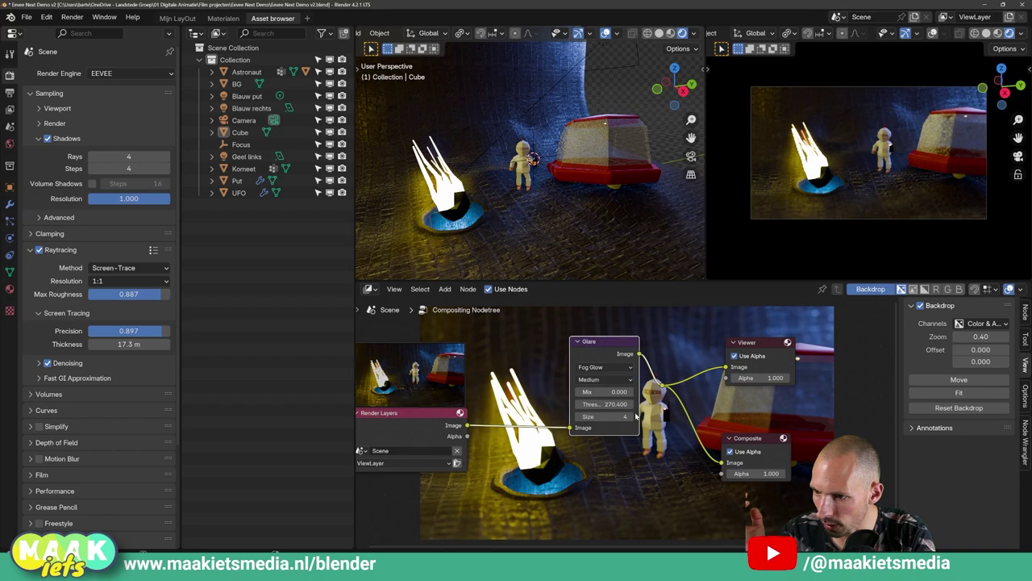
pyautogui.click(631, 416)
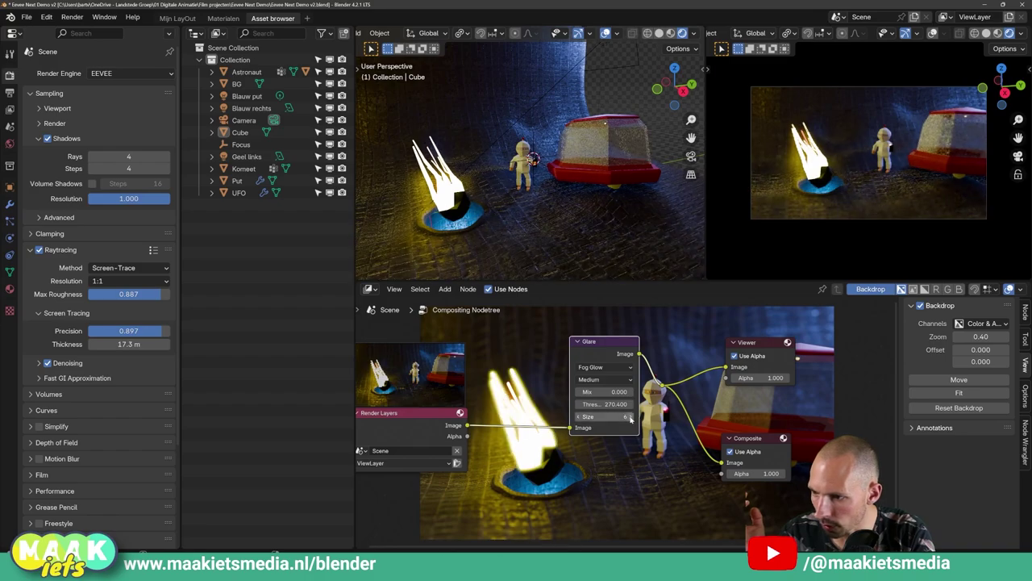
pyautogui.click(631, 416)
pyautogui.click(578, 416)
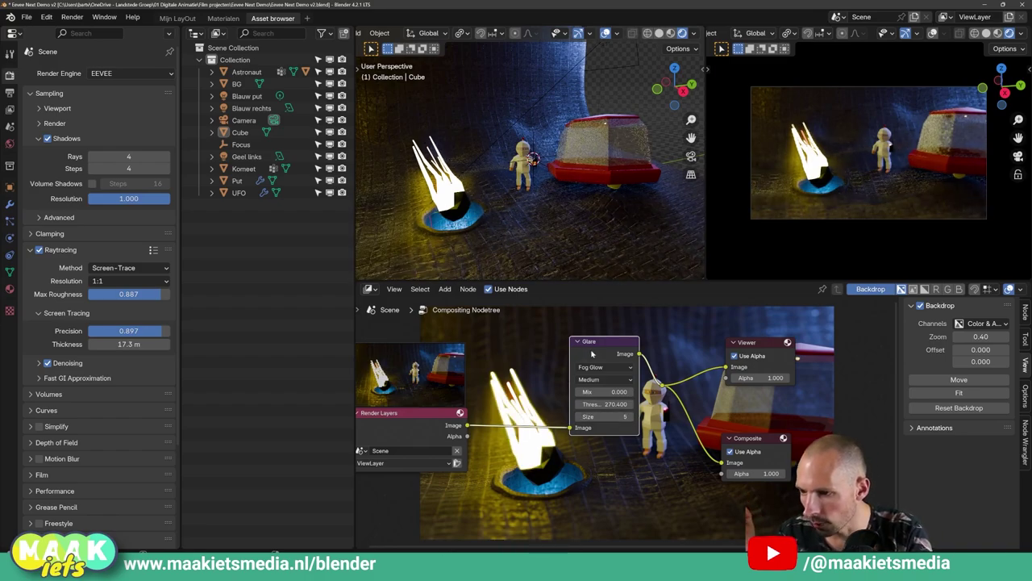
pyautogui.moveTo(598, 367); pyautogui.dragTo(604, 369)
pyautogui.click(604, 369)
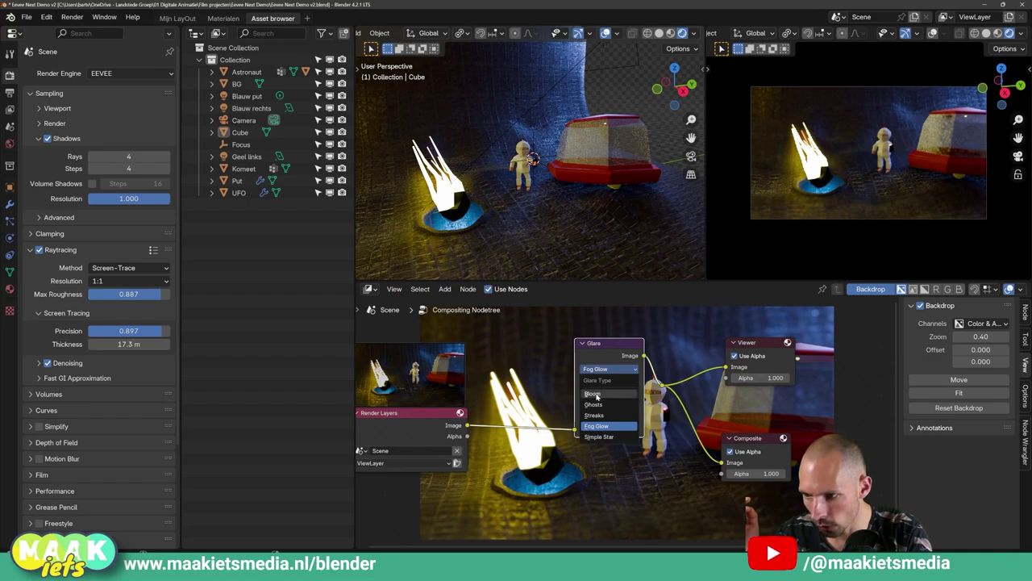
pyautogui.click(605, 357)
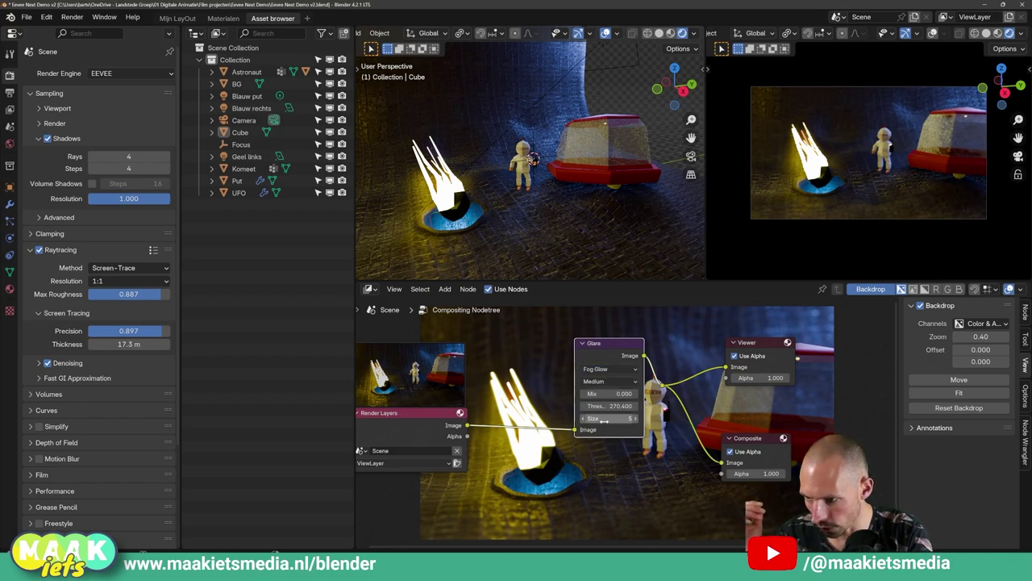
pyautogui.click(600, 369)
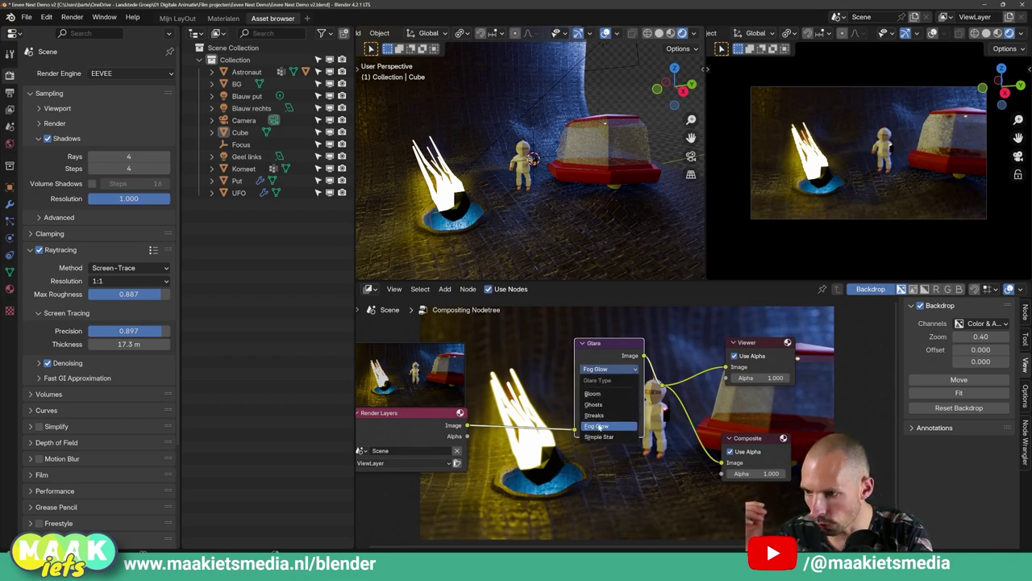
# Compare glare Mix at -1 and 1, and set the threshold to 309.800.
pyautogui.click(597, 365)
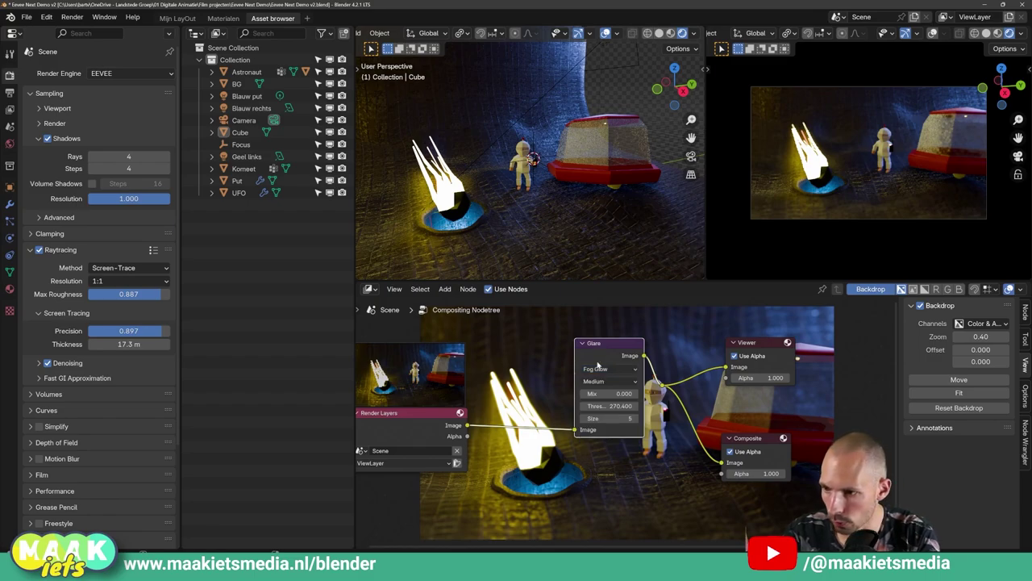
pyautogui.moveTo(609, 393)
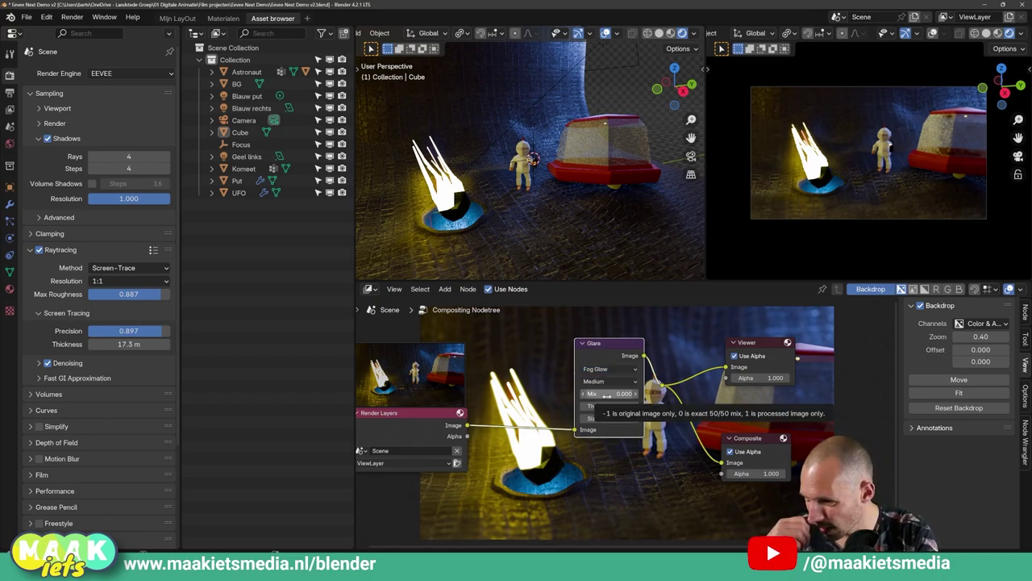
pyautogui.moveTo(607, 396); pyautogui.dragTo(603, 394)
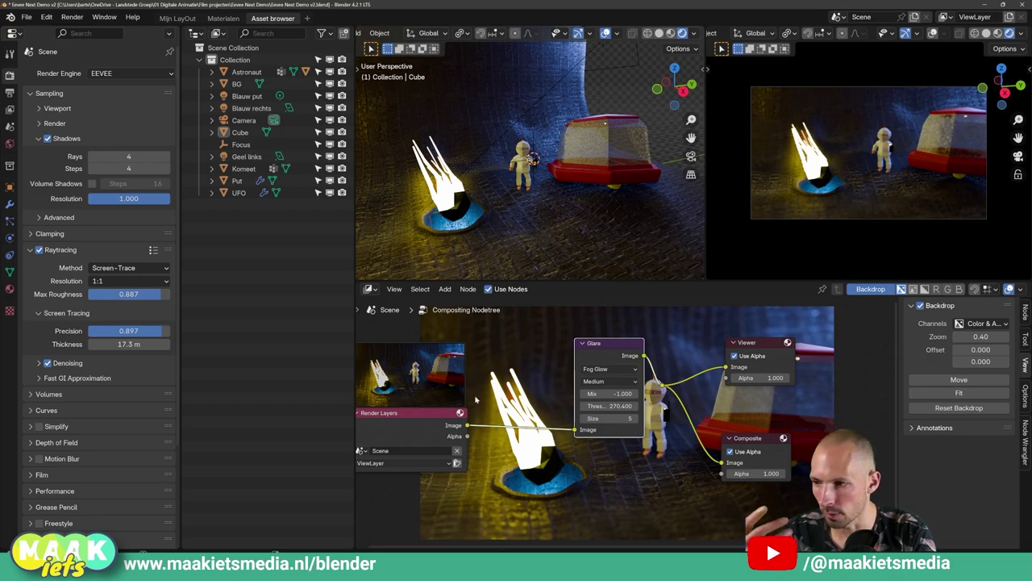
pyautogui.moveTo(428, 414); pyautogui.dragTo(426, 405)
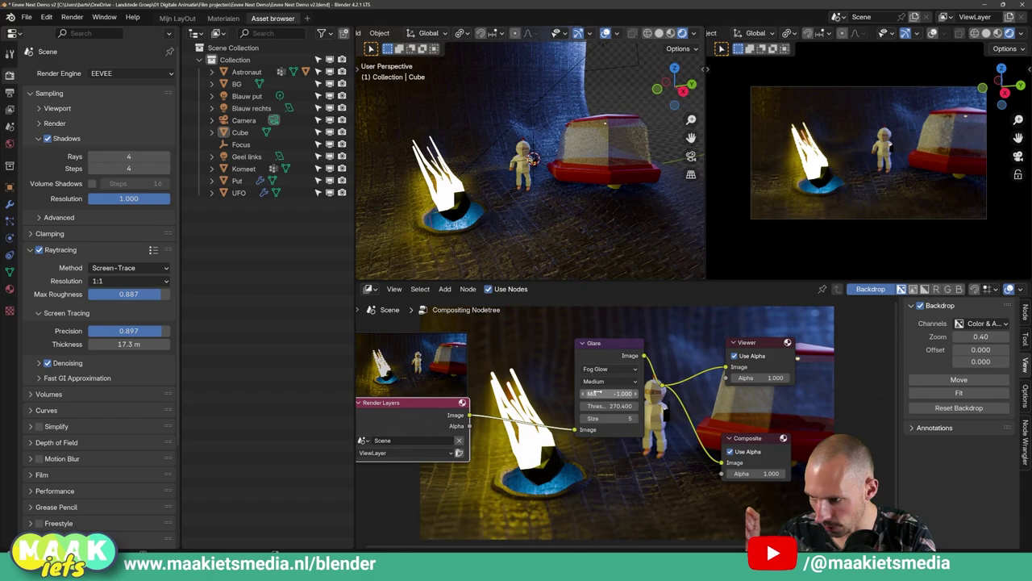
pyautogui.moveTo(590, 394); pyautogui.dragTo(597, 394)
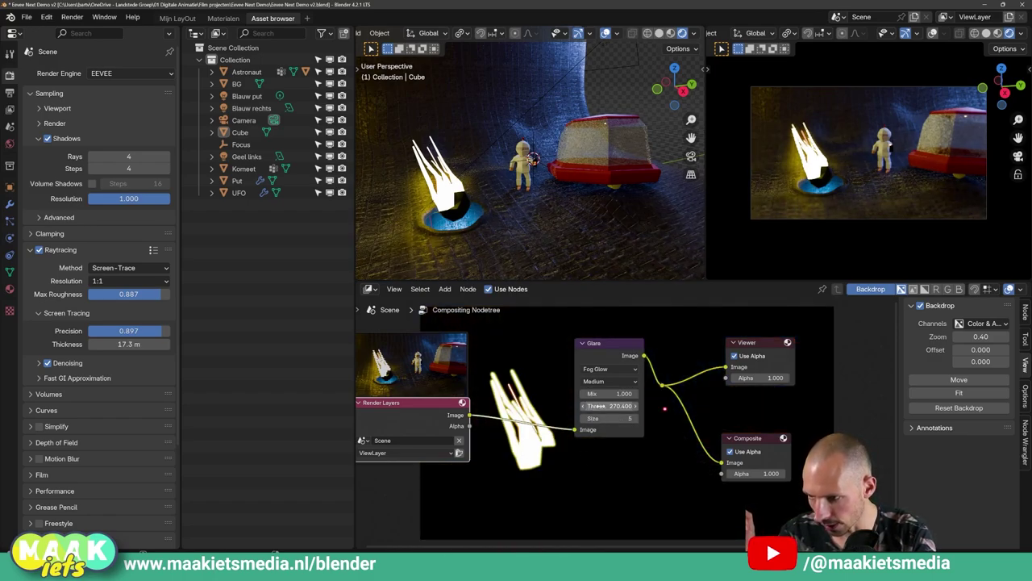
pyautogui.moveTo(607, 406); pyautogui.dragTo(601, 406)
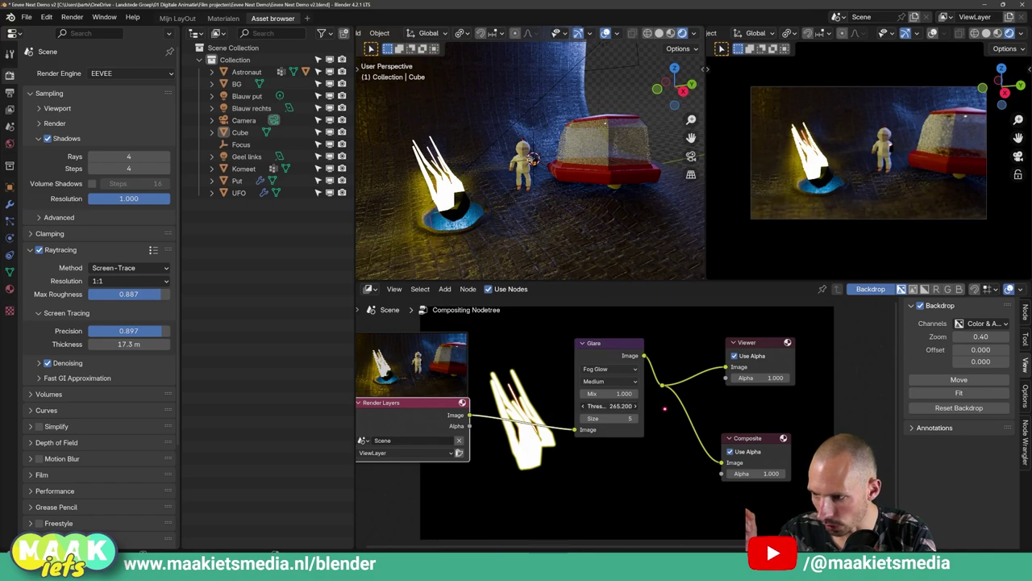
pyautogui.click(603, 369)
pyautogui.click(600, 362)
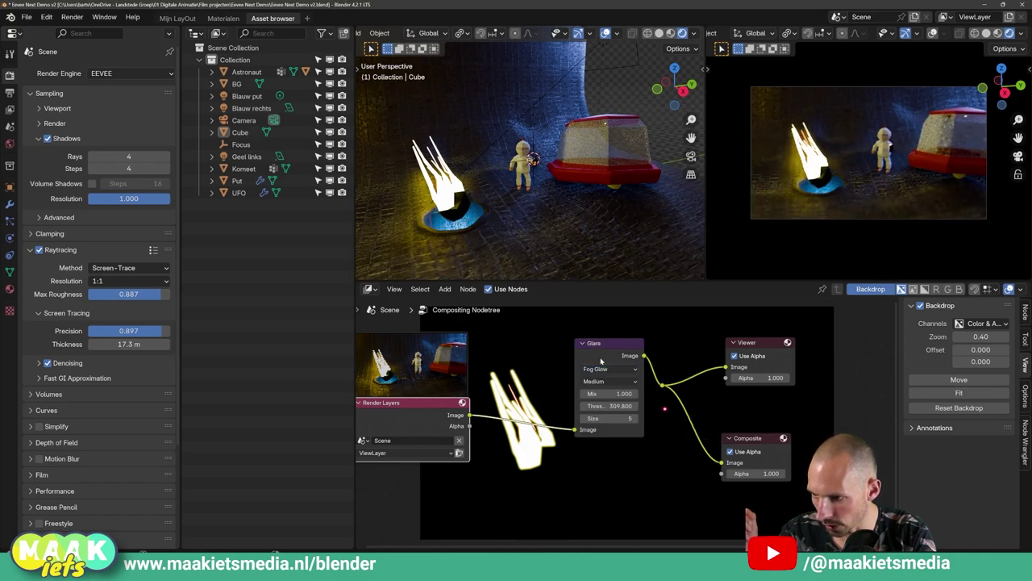
pyautogui.moveTo(600, 358); pyautogui.dragTo(612, 367)
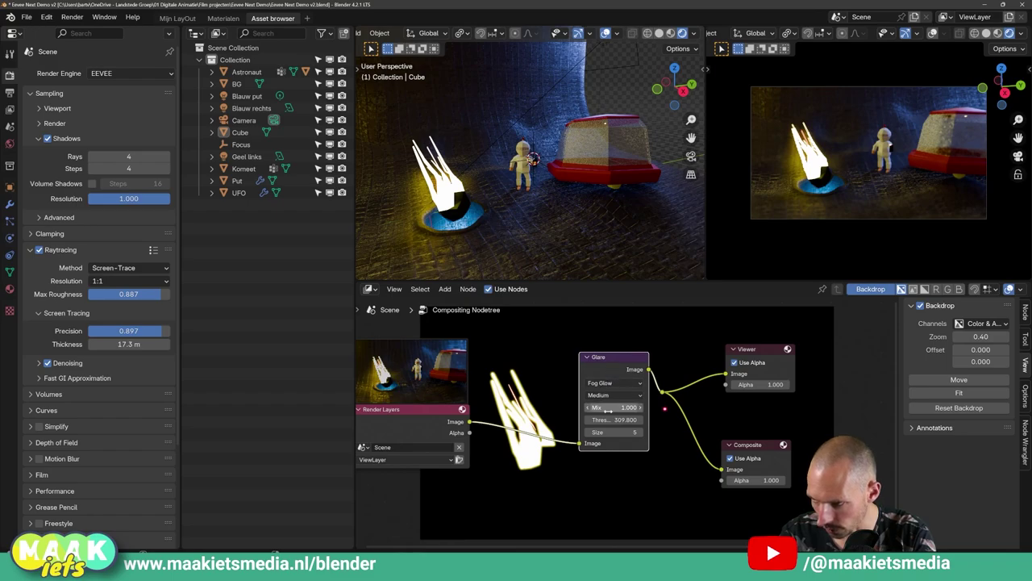
pyautogui.write('0')
# Return the glare Mix to 0.000 after trying -0.25, and shift the Glare node left.
pyautogui.press('Return')
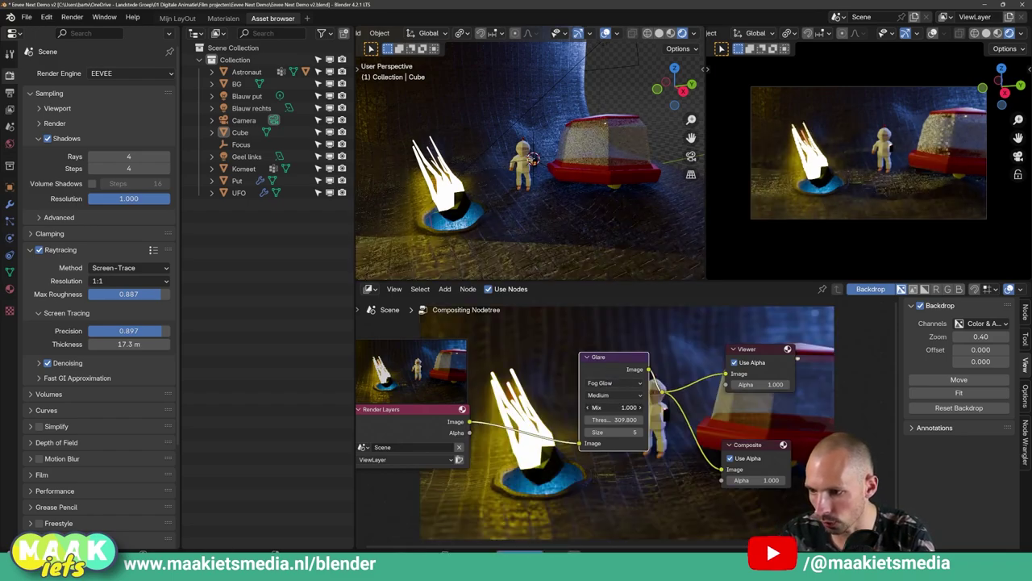
pyautogui.click(588, 408)
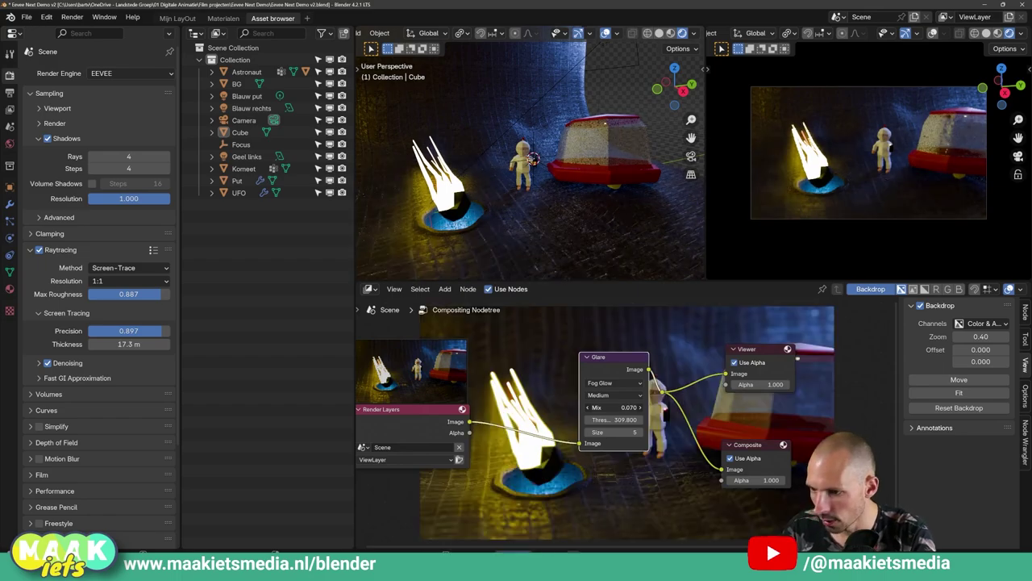
pyautogui.moveTo(613, 407)
pyautogui.mouseDown()
pyautogui.moveTo(597, 408)
pyautogui.moveTo(609, 407)
pyautogui.mouseUp()
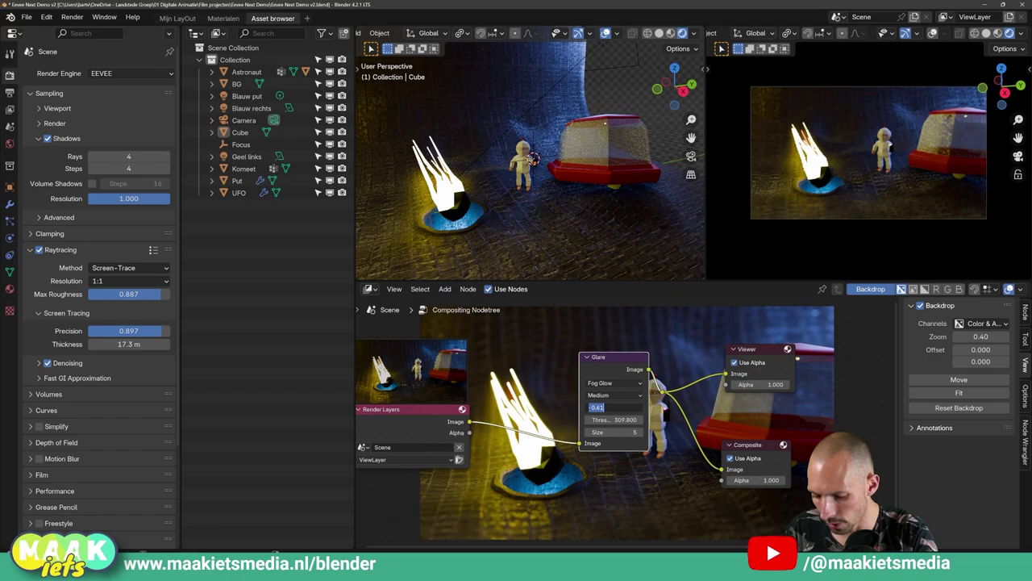
pyautogui.press('Return')
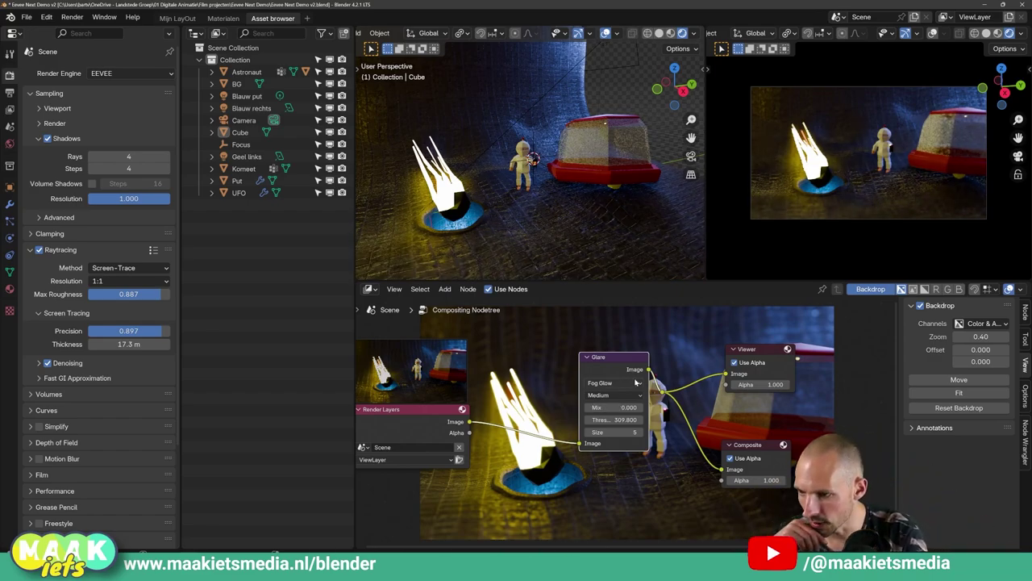
pyautogui.moveTo(636, 382); pyautogui.dragTo(622, 387)
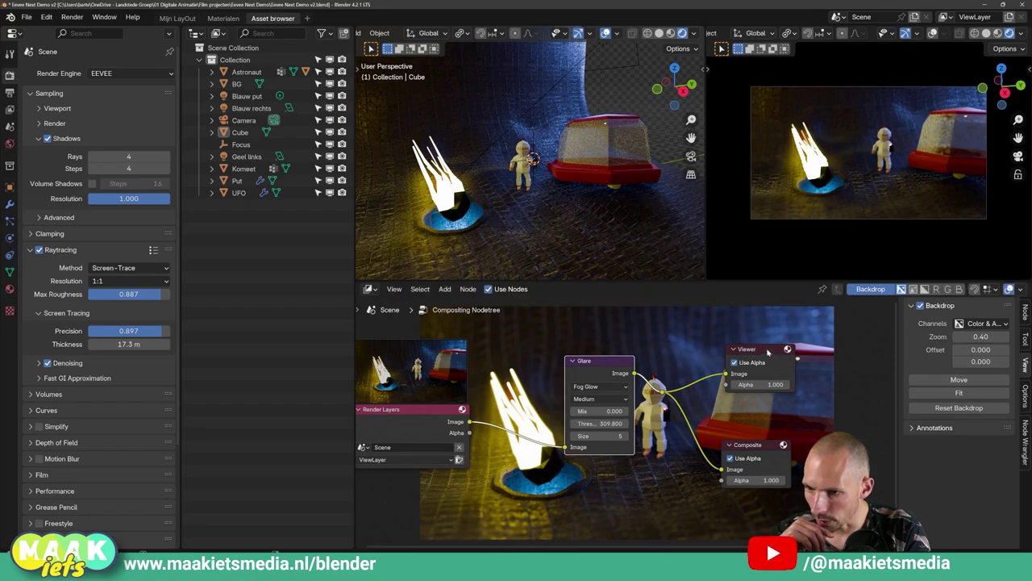
# Move the Composite node up beside the Viewer and zoom the node editor in.
pyautogui.moveTo(768, 352); pyautogui.dragTo(772, 346)
pyautogui.moveTo(754, 445); pyautogui.dragTo(769, 419)
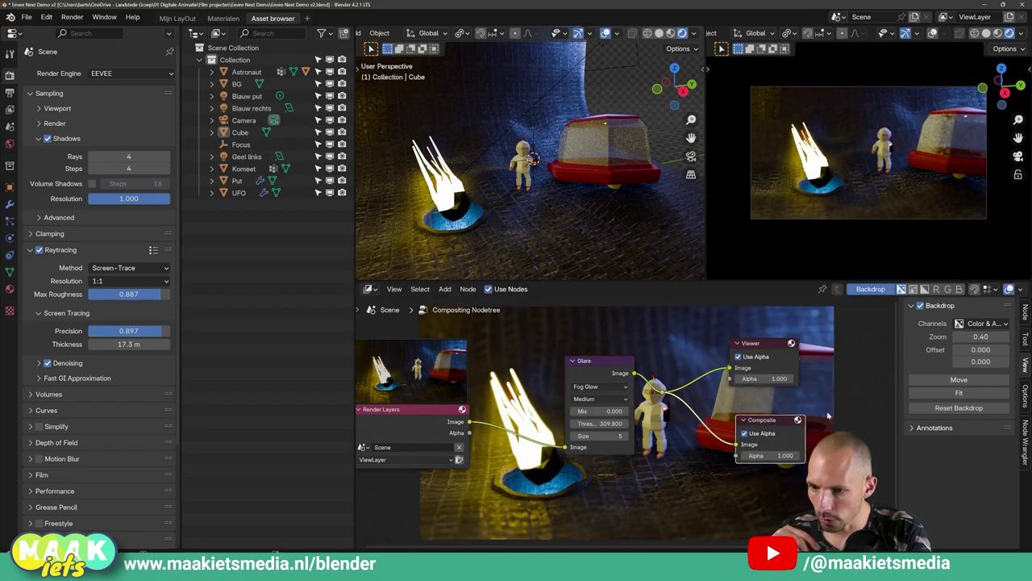
pyautogui.scroll(1, 553, 390)
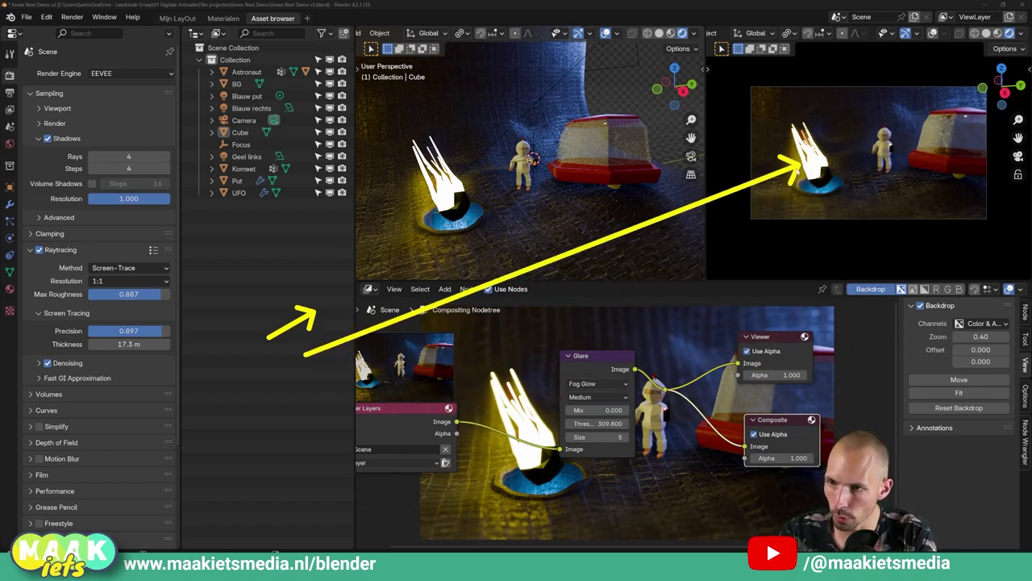
# Compare the camera preview with viewport compositing set to Always and then Disabled.
pyautogui.click(1021, 35)
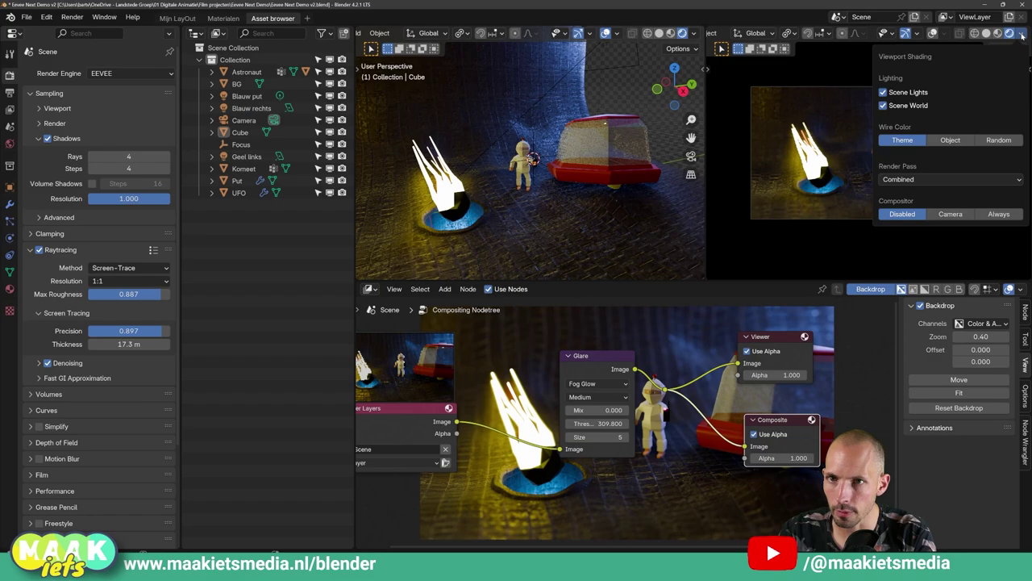
pyautogui.click(1011, 35)
pyautogui.click(1022, 35)
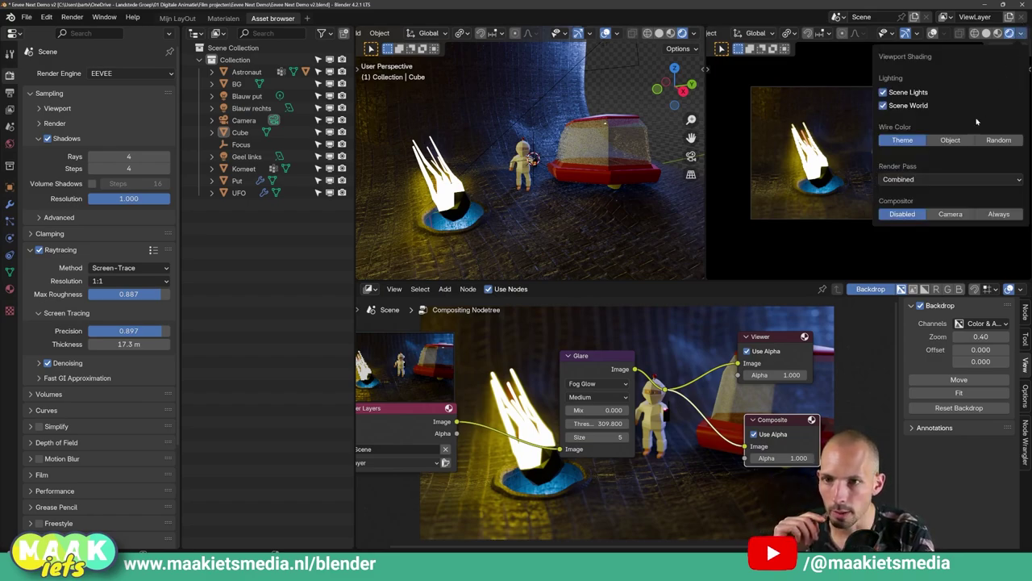
pyautogui.click(950, 214)
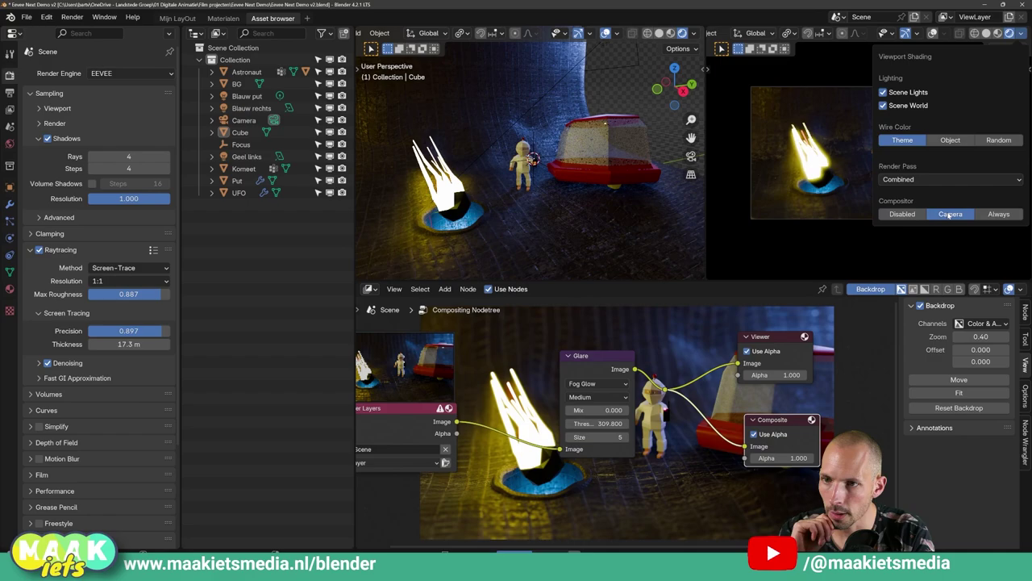
pyautogui.click(998, 214)
pyautogui.click(902, 214)
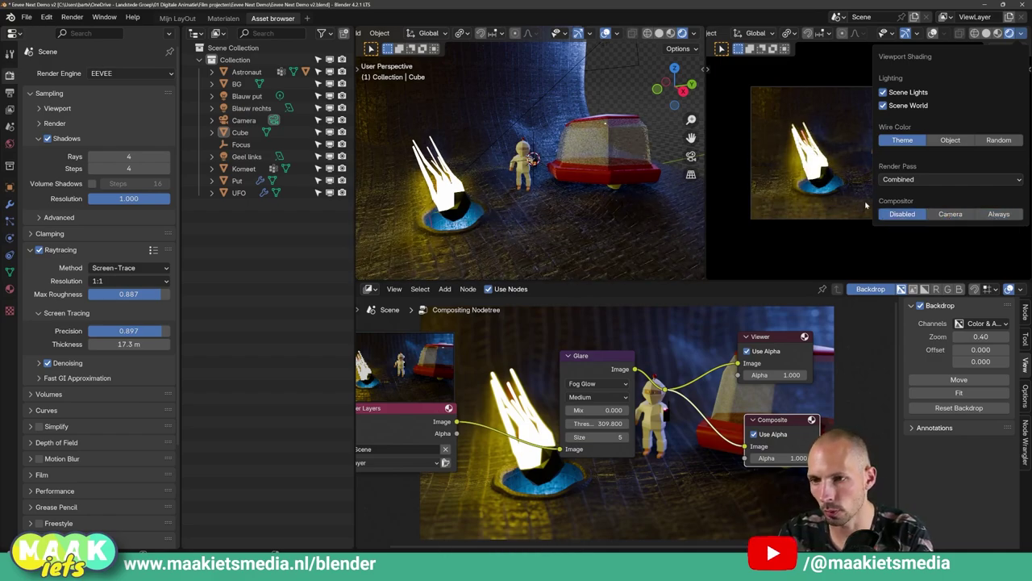
# Set the camera preview's viewport compositor to Camera, then Always, so Fog Glow shows live.
pyautogui.click(1023, 35)
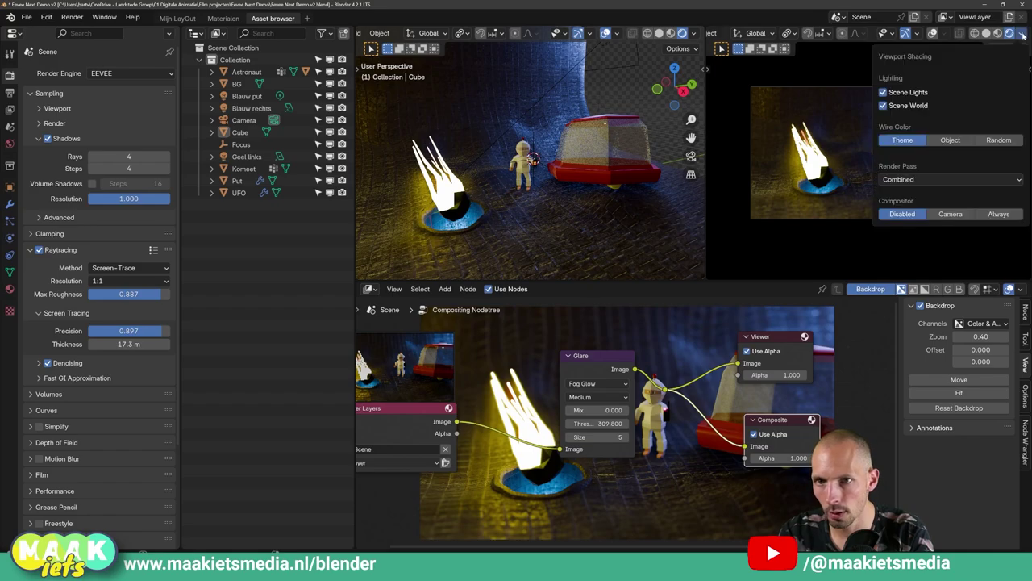
pyautogui.click(952, 214)
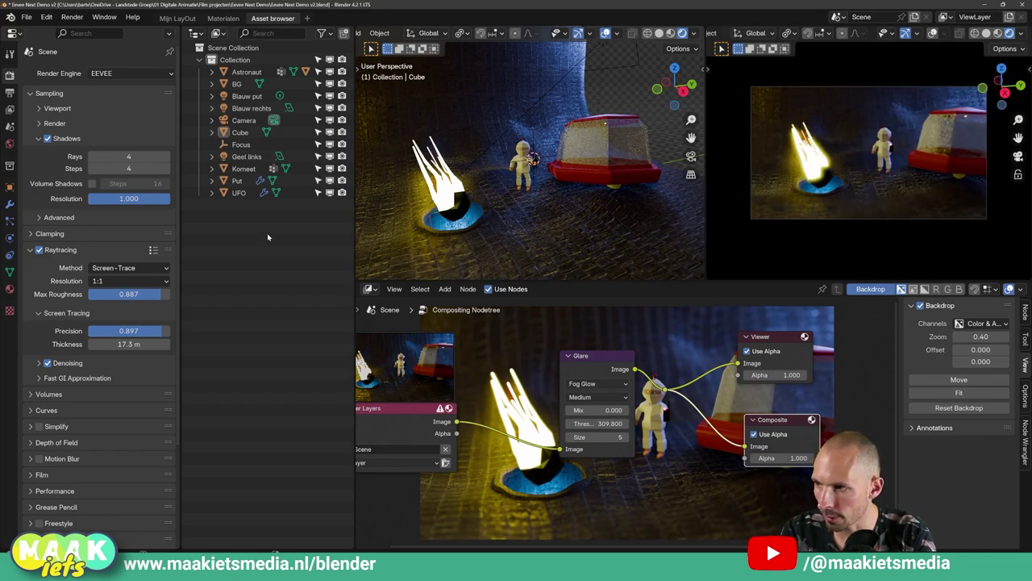
pyautogui.moveTo(274, 273); pyautogui.dragTo(831, 175)
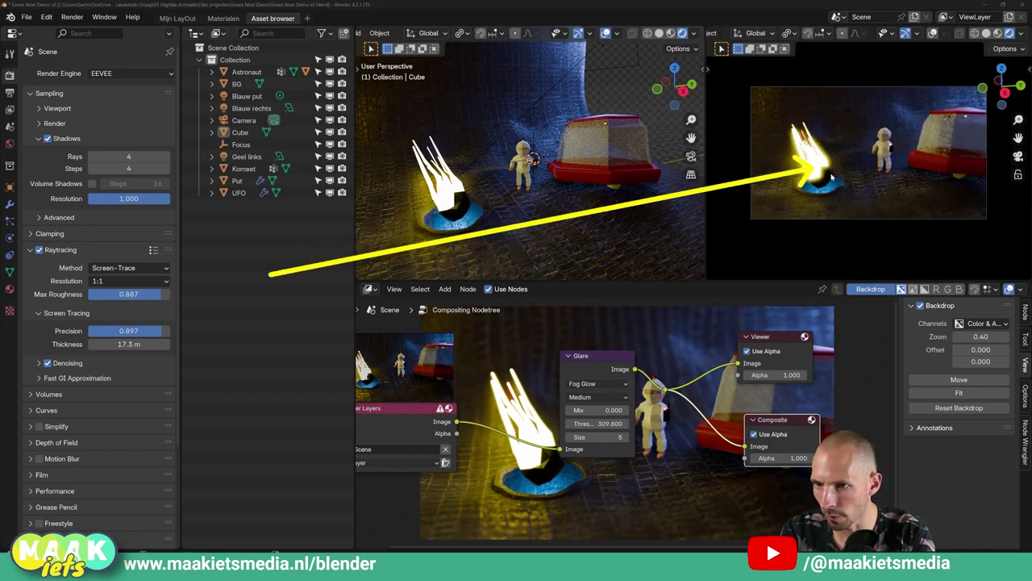
pyautogui.click(1022, 35)
pyautogui.click(1000, 214)
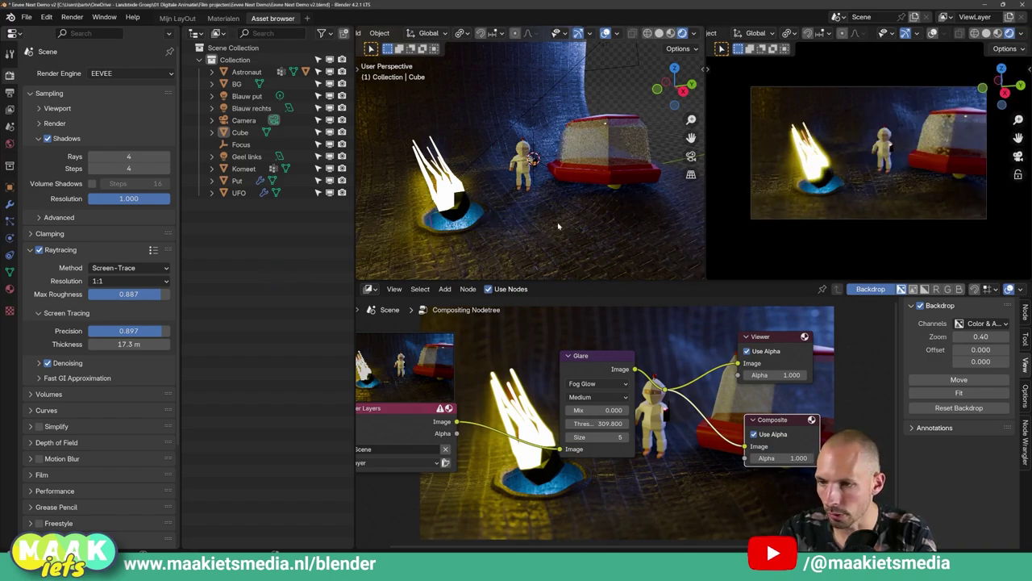
pyautogui.scroll(-4, 628, 71)
# Set the main viewport's compositor to Always, orbit down to the scene, and select Komeet.
pyautogui.click(694, 33)
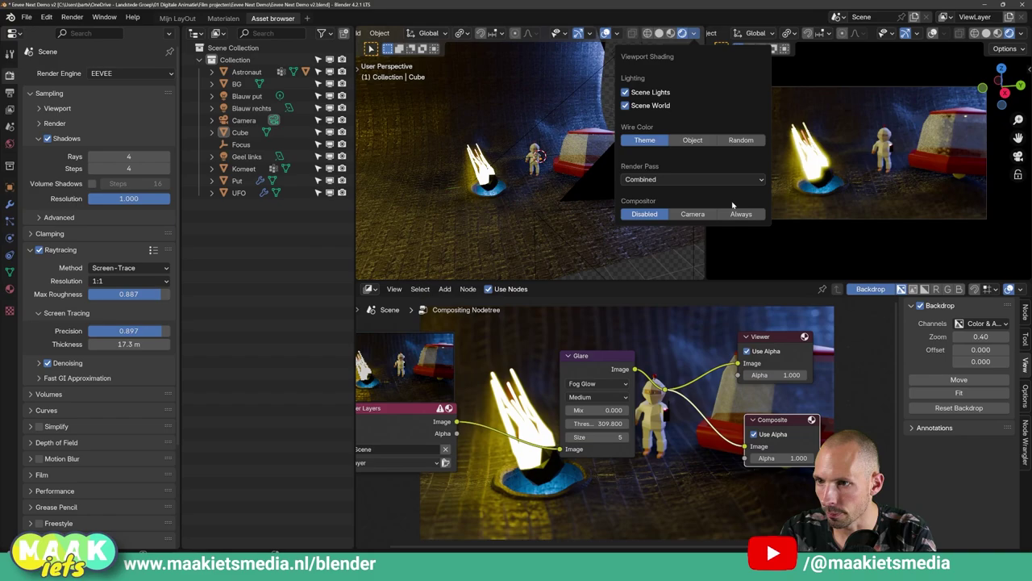
pyautogui.click(740, 214)
pyautogui.scroll(5, 369, 164)
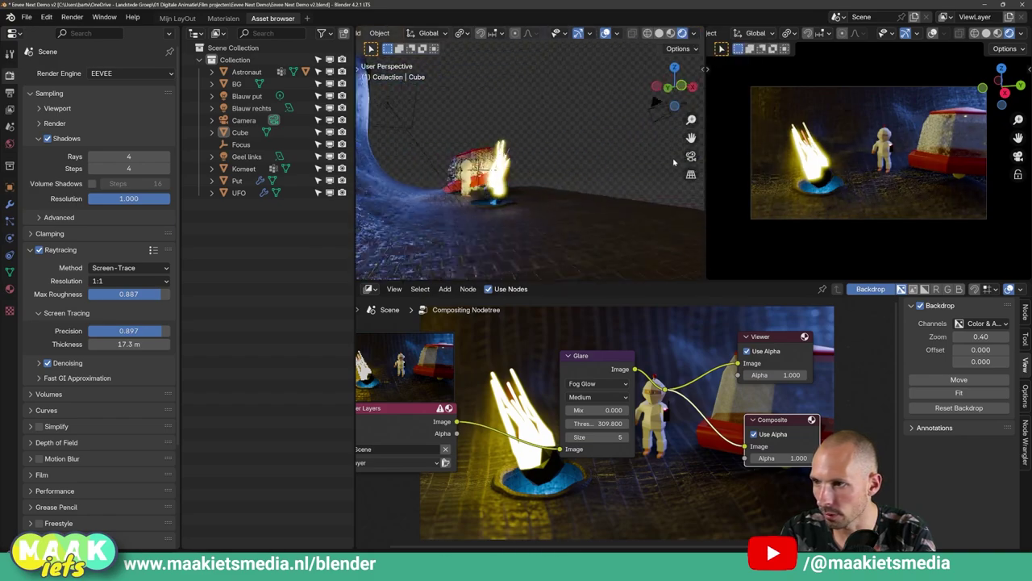
pyautogui.scroll(-5, 370, 164)
pyautogui.moveTo(369, 164); pyautogui.dragTo(593, 218, button='middle')
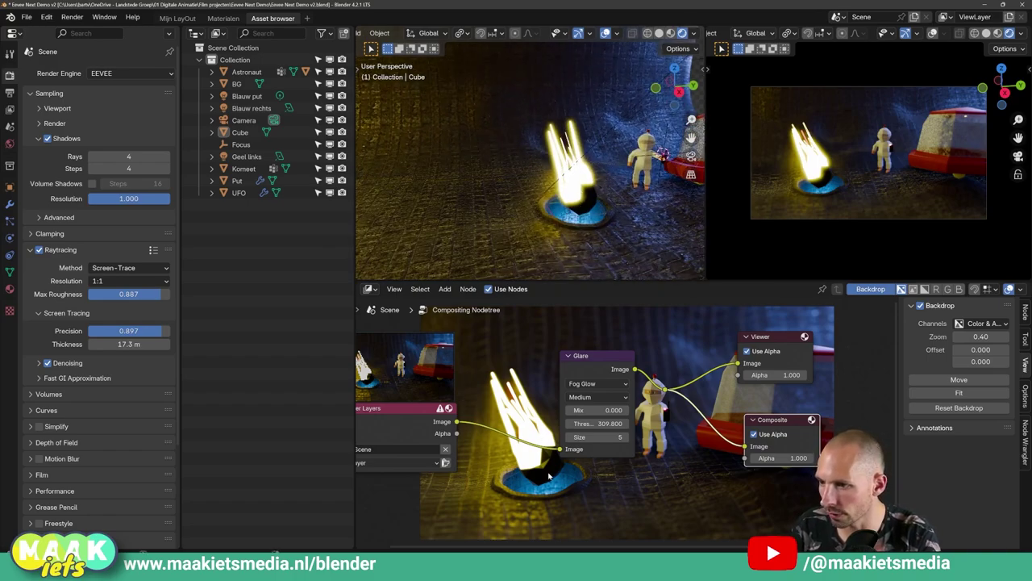
pyautogui.click(594, 205)
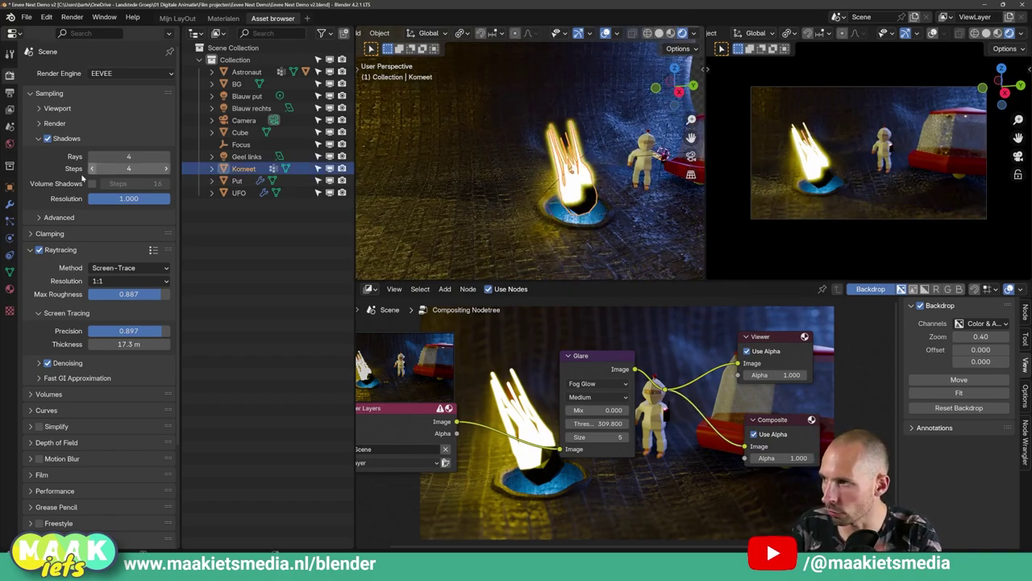
# Raise the Oranje Vuur Komeet material's emission strength from 1000 to 2000.
pyautogui.click(10, 289)
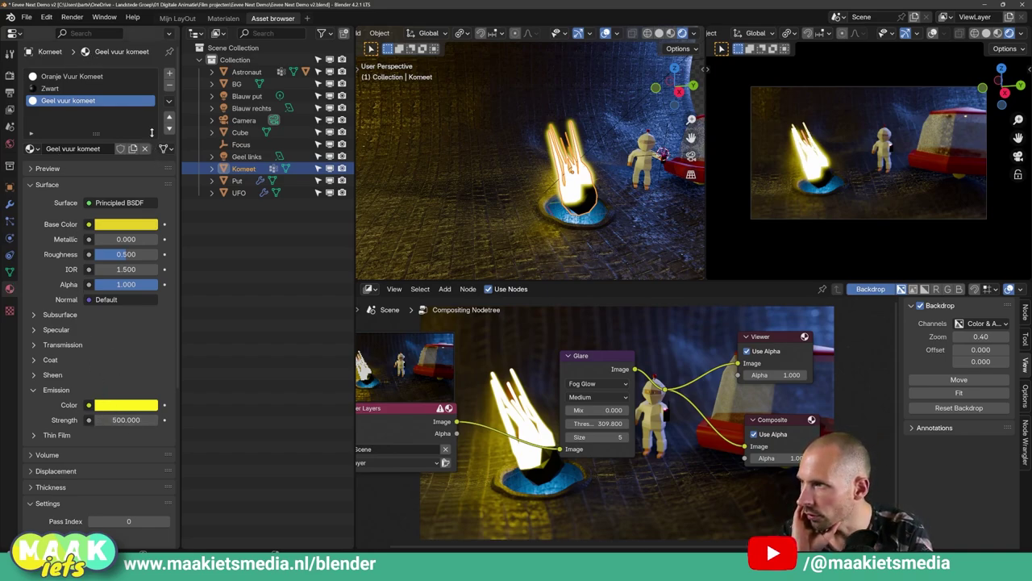
pyautogui.click(82, 77)
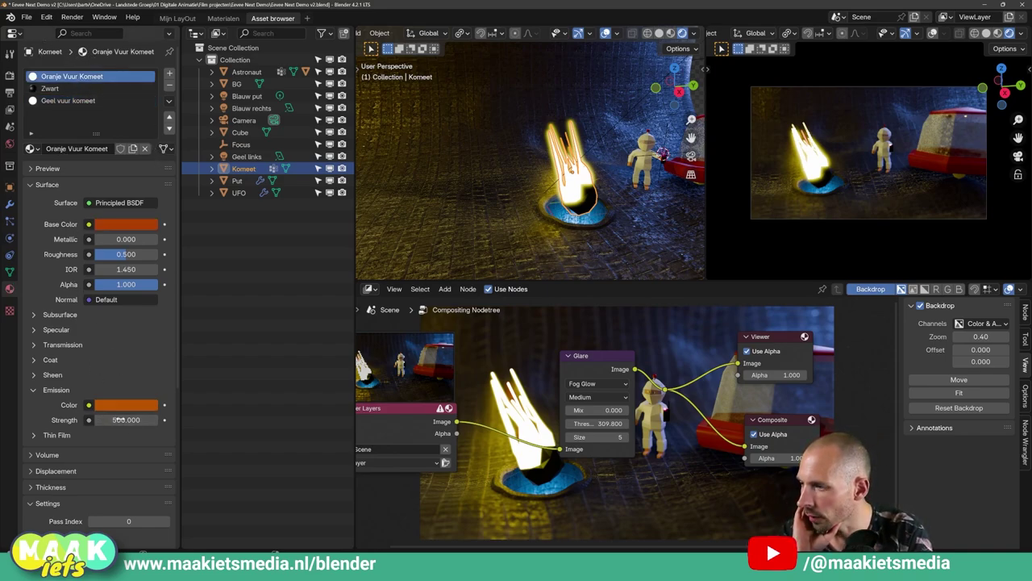
pyautogui.click(126, 421)
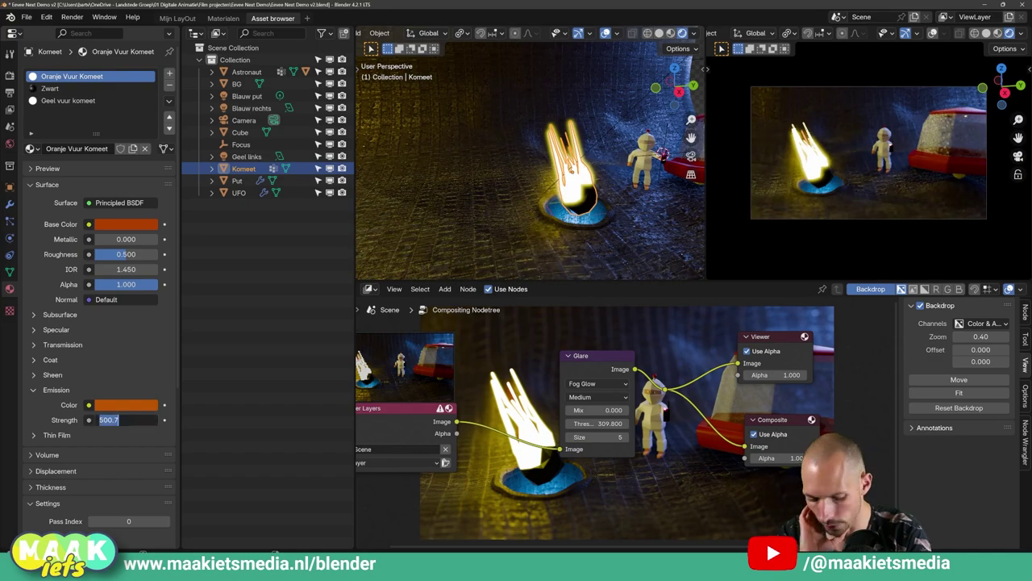
pyautogui.write('1000.000')
pyautogui.press('Return')
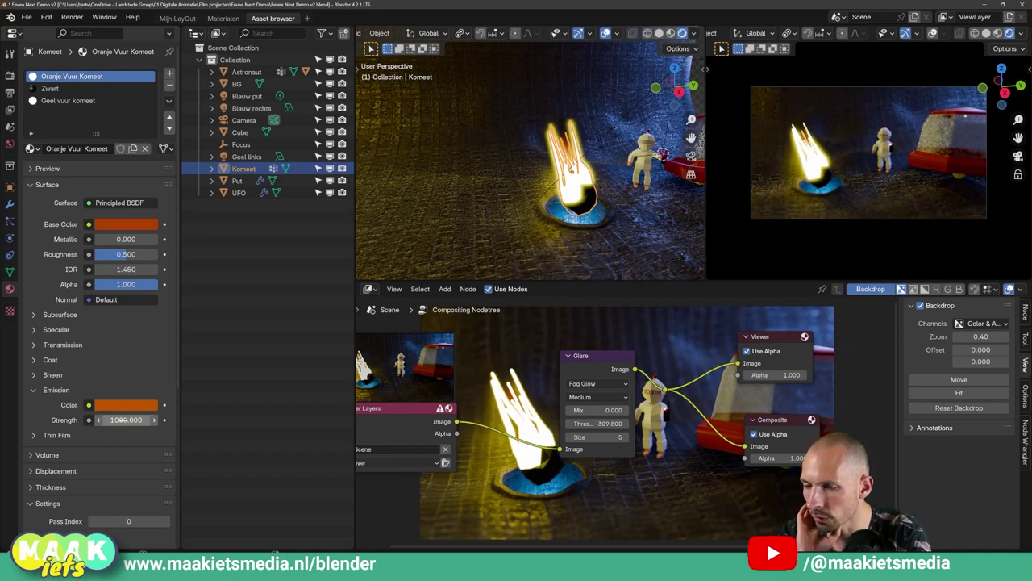
pyautogui.click(133, 416)
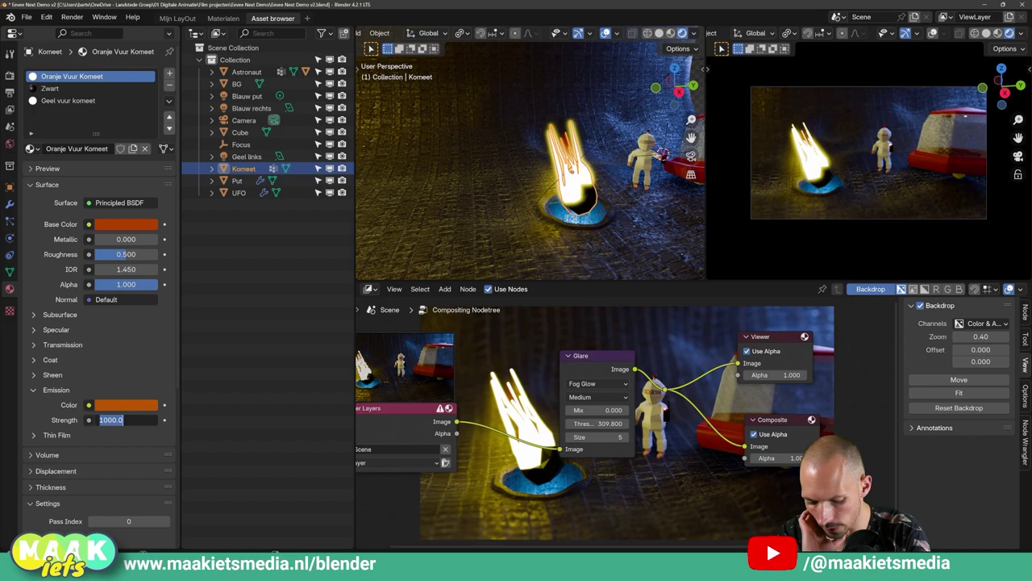
pyautogui.write('2000.000')
pyautogui.press('Return')
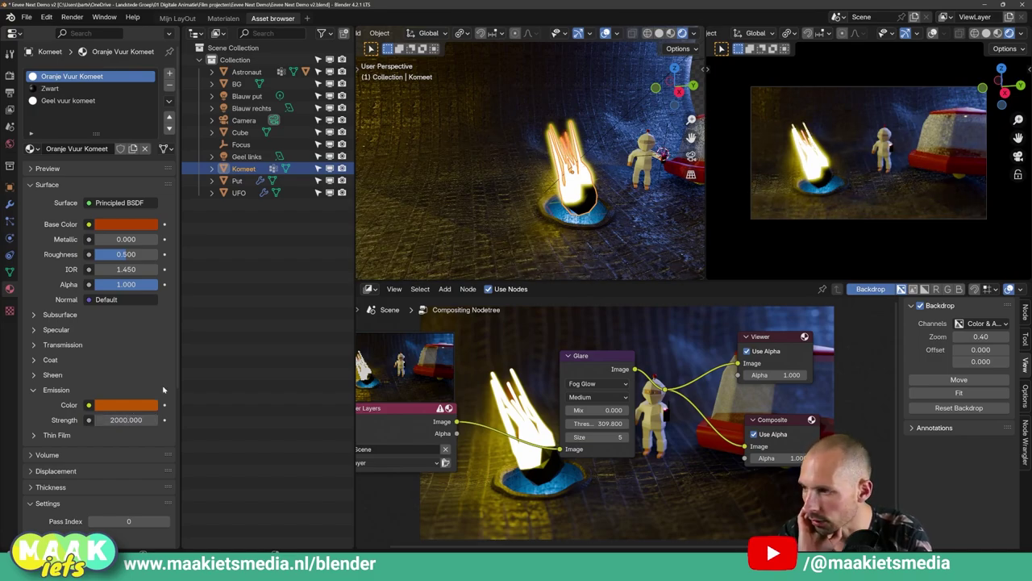
pyautogui.click(50, 360)
# Reselect Komeet and set the Geel vuur komeet material's emission strength to 300.
pyautogui.click(597, 189)
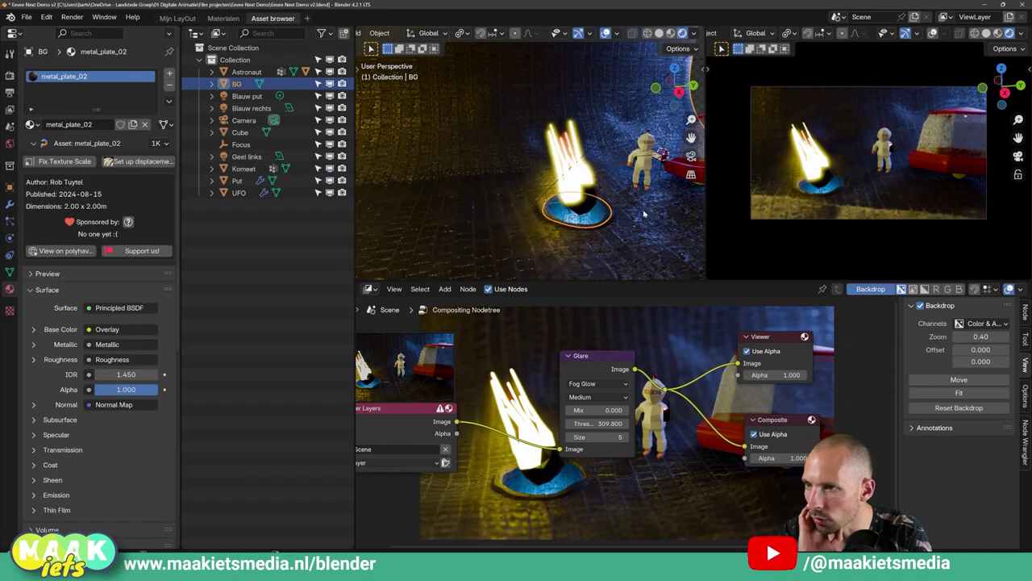
pyautogui.click(579, 171)
pyautogui.click(68, 100)
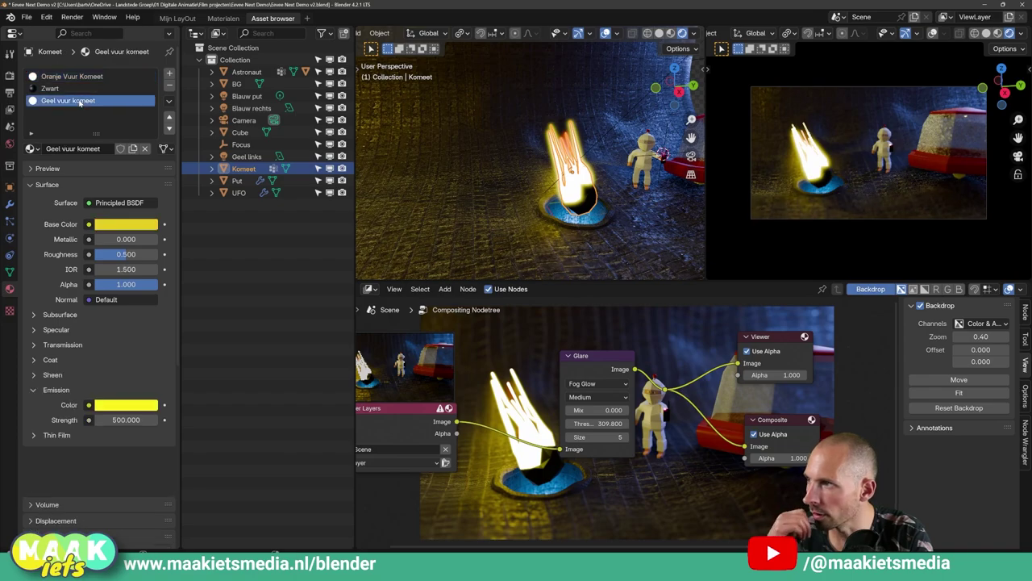
pyautogui.moveTo(109, 419); pyautogui.dragTo(126, 420)
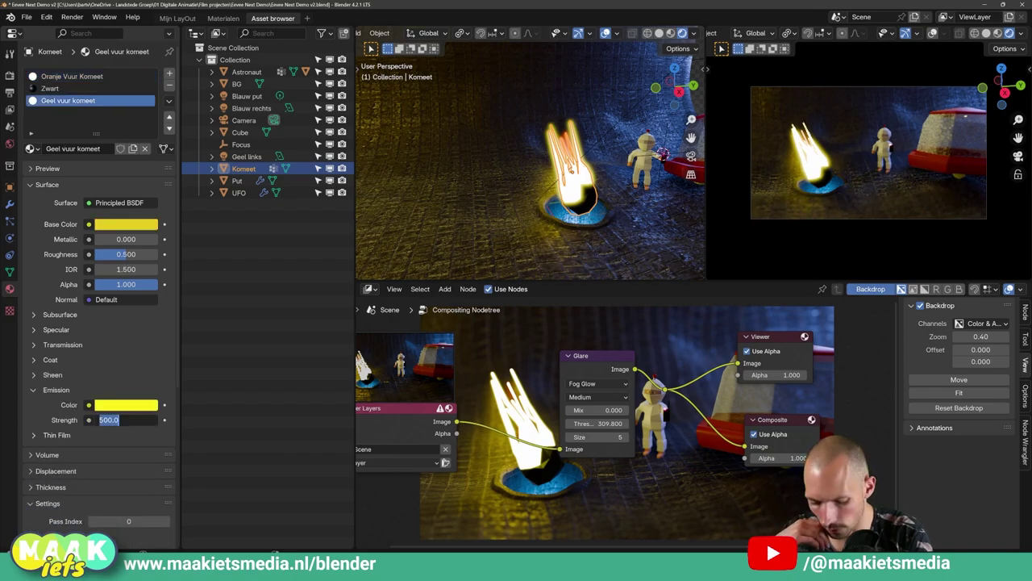
pyautogui.write('300')
pyautogui.press('Return')
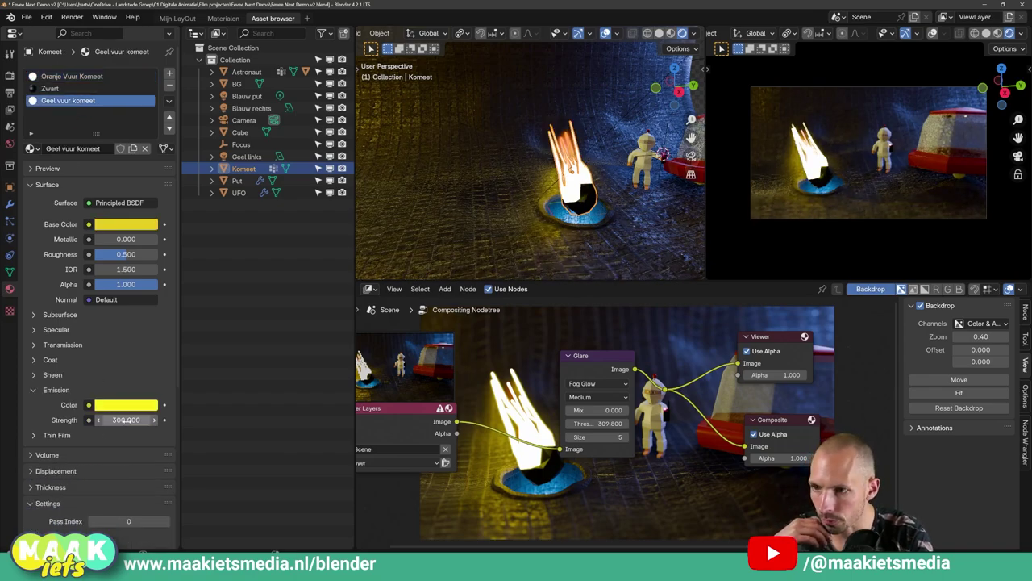
pyautogui.scroll(-2, 572, 434)
# Nudge the Glare node slightly and zoom the camera preview to check the astronaut.
pyautogui.scroll(-2, 572, 434)
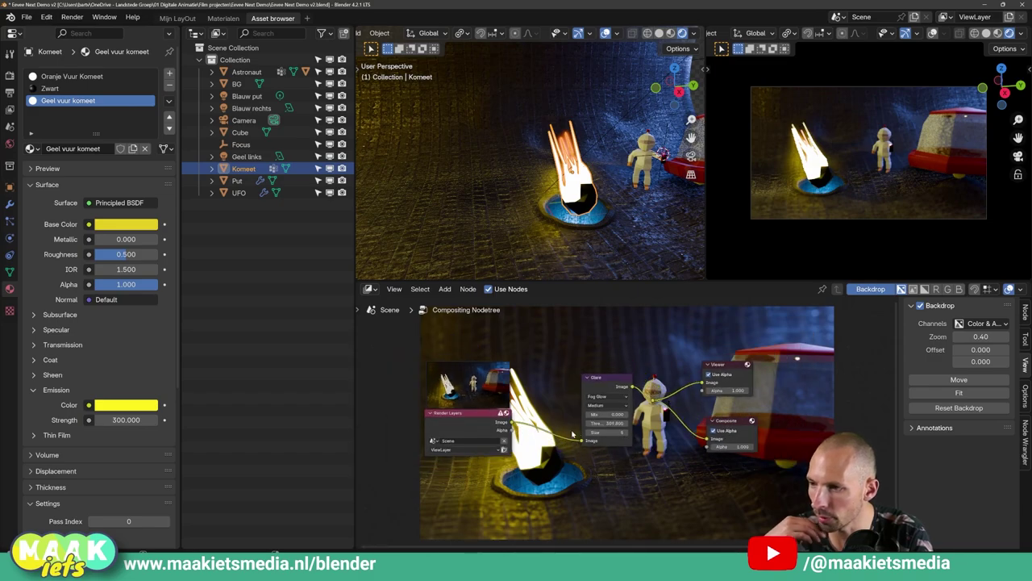
pyautogui.moveTo(611, 378); pyautogui.dragTo(602, 383)
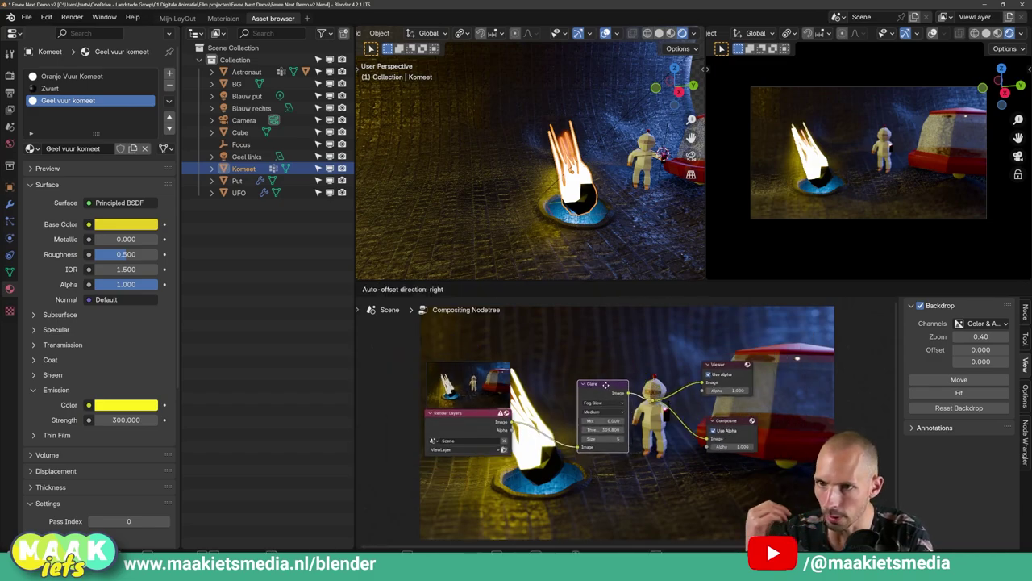
pyautogui.scroll(2, 625, 415)
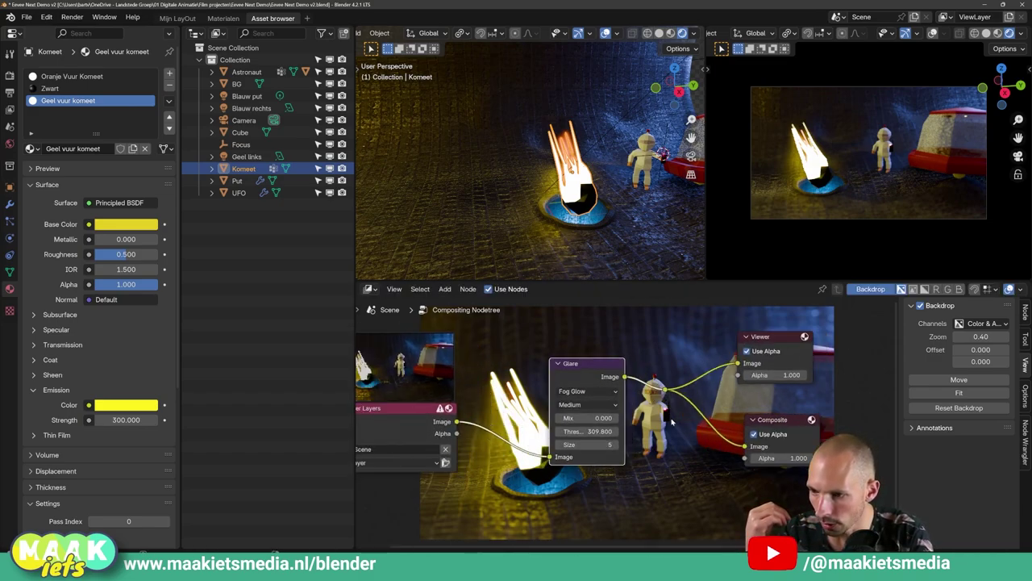
pyautogui.scroll(3, 976, 118)
pyautogui.scroll(3, 977, 119)
pyautogui.scroll(2, 977, 118)
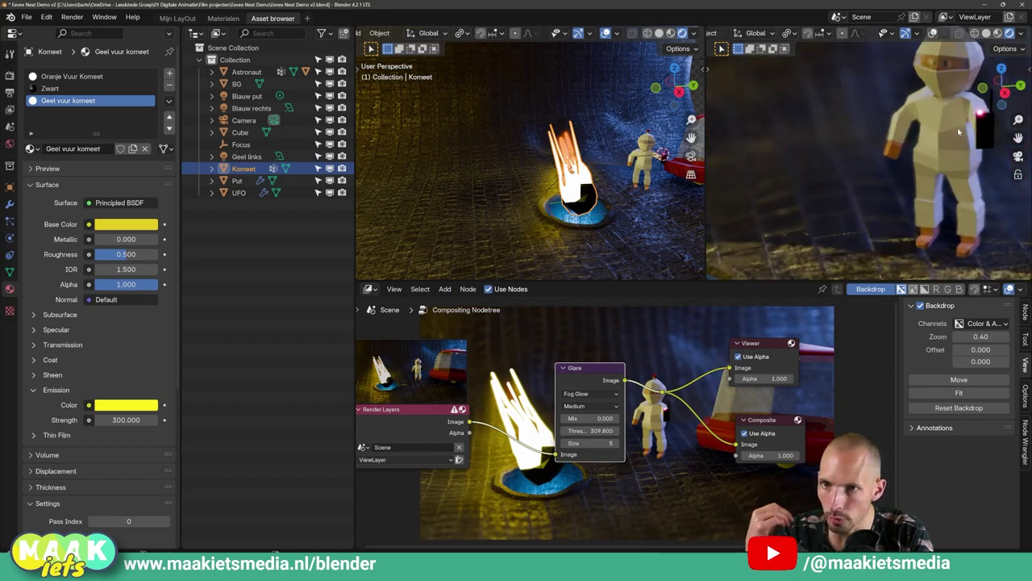
pyautogui.scroll(-2, 977, 119)
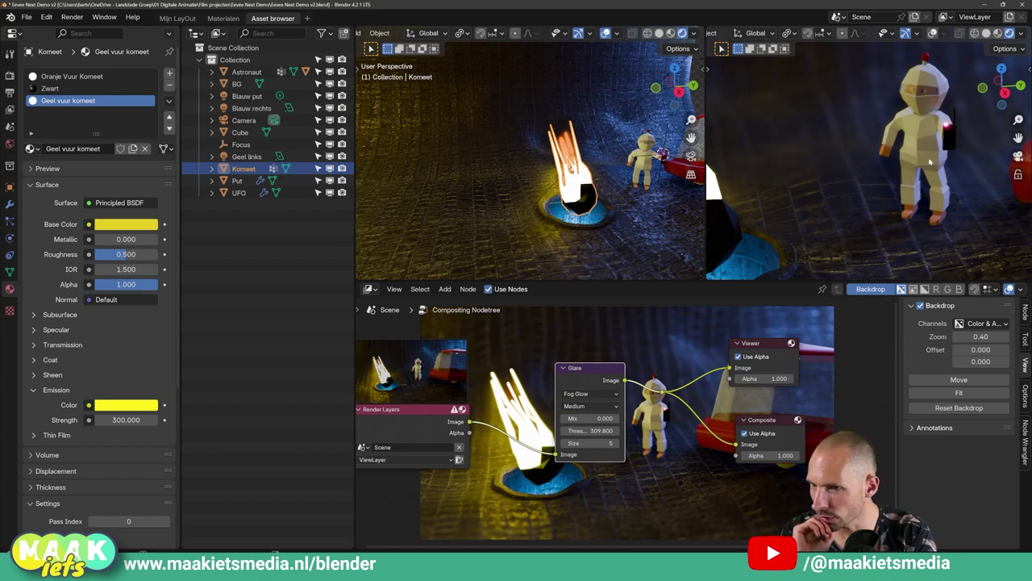
pyautogui.scroll(-3, 657, 406)
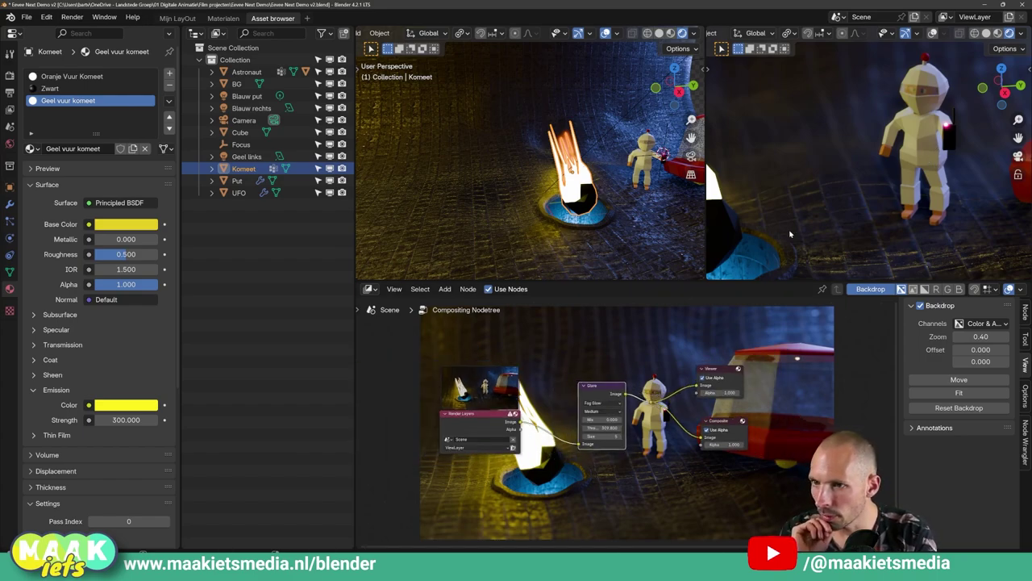
pyautogui.scroll(-3, 854, 202)
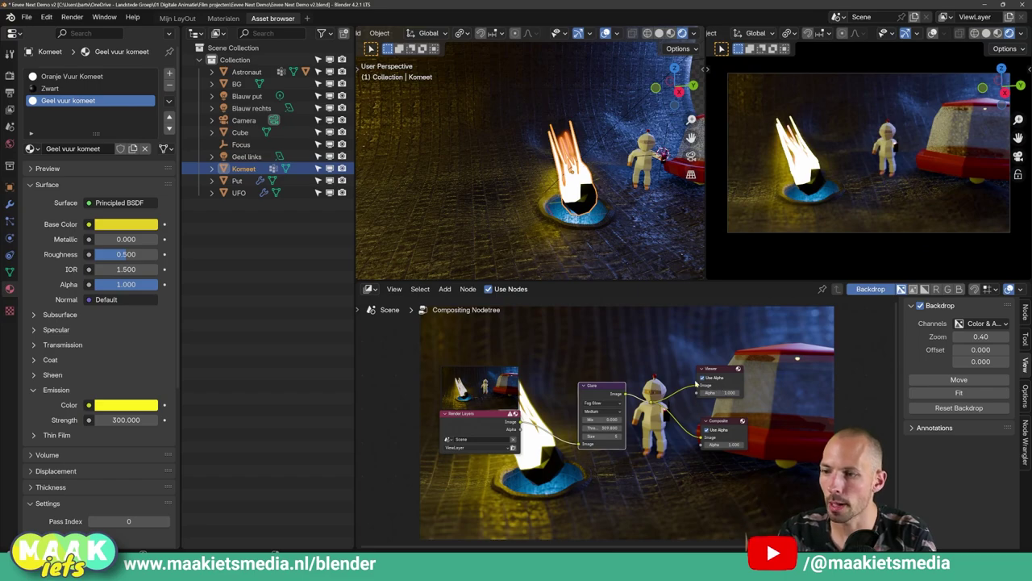
# Render the final image, zoom and pan to inspect the astronaut's head, then close the render window.
pyautogui.click(77, 20)
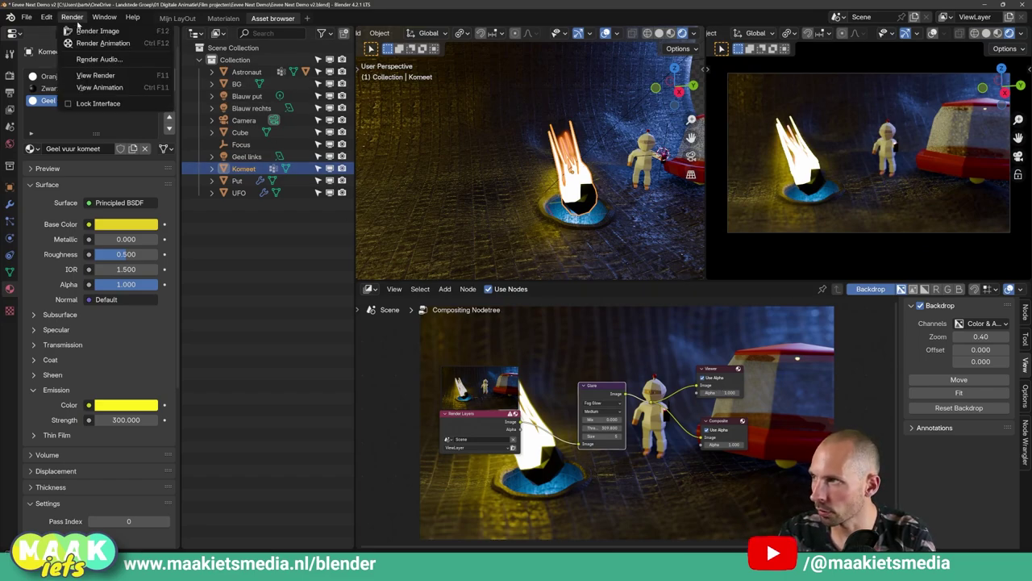
pyautogui.click(95, 32)
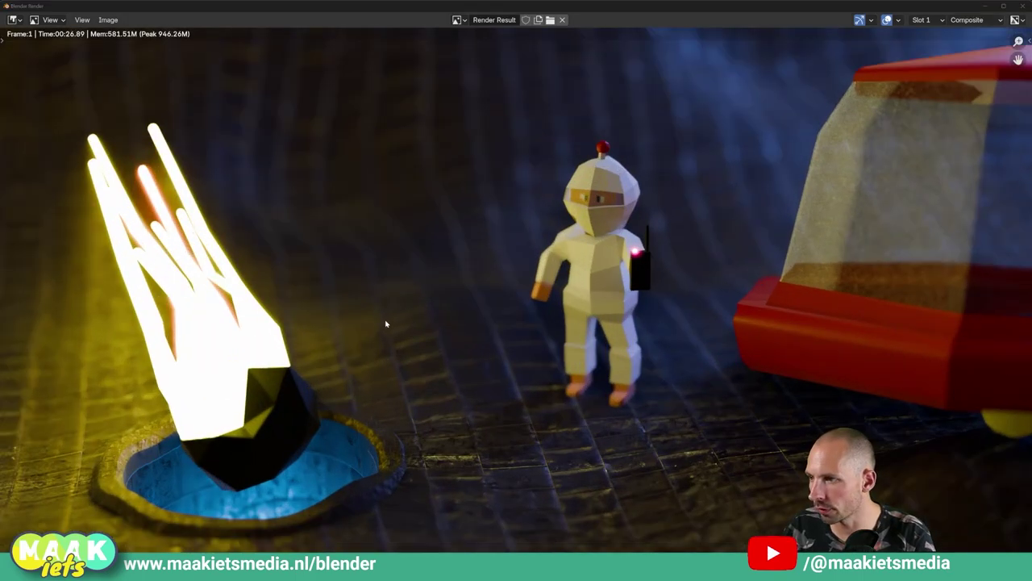
pyautogui.scroll(-1, 344, 334)
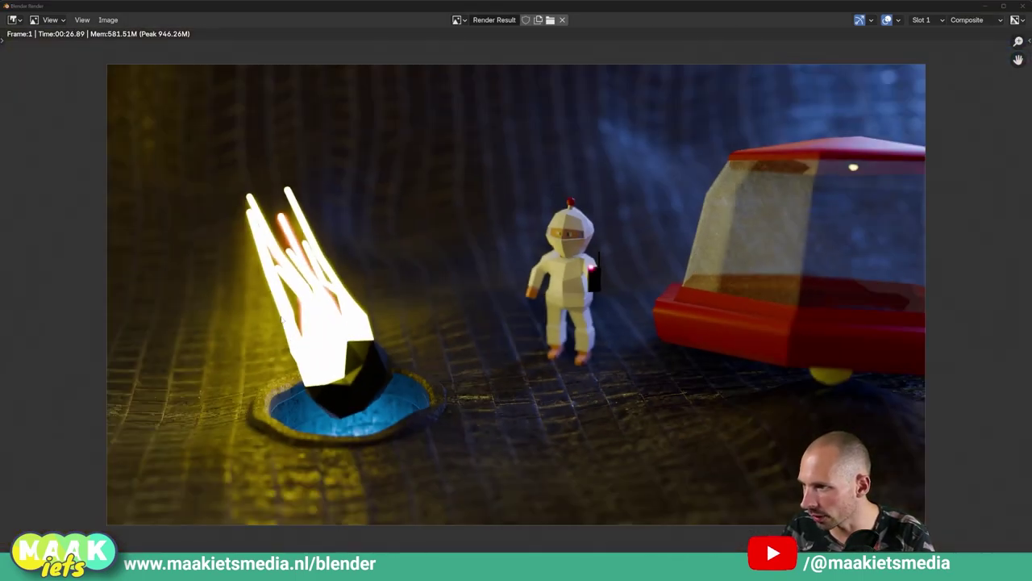
pyautogui.scroll(2, 282, 319)
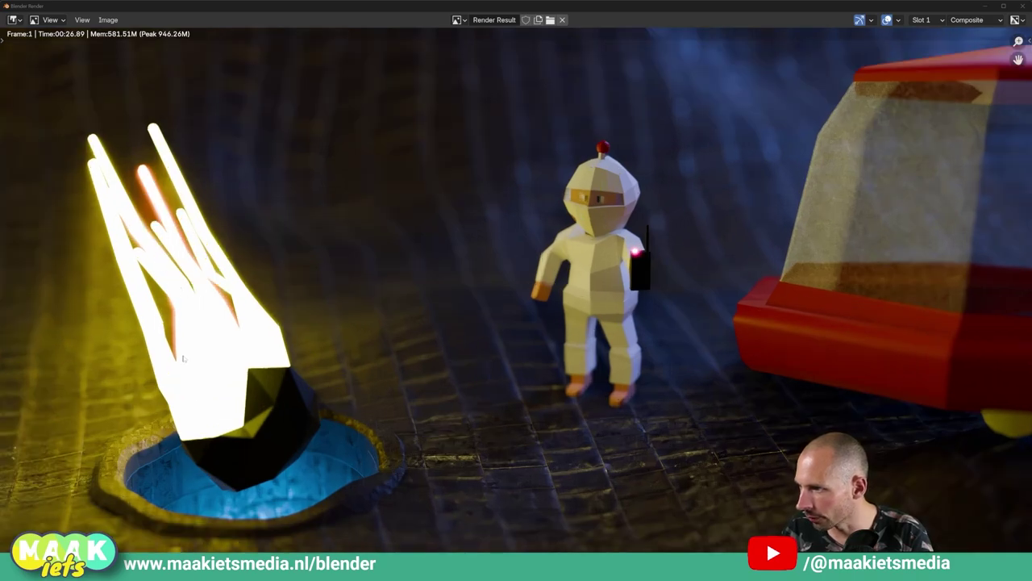
pyautogui.scroll(-1, 186, 319)
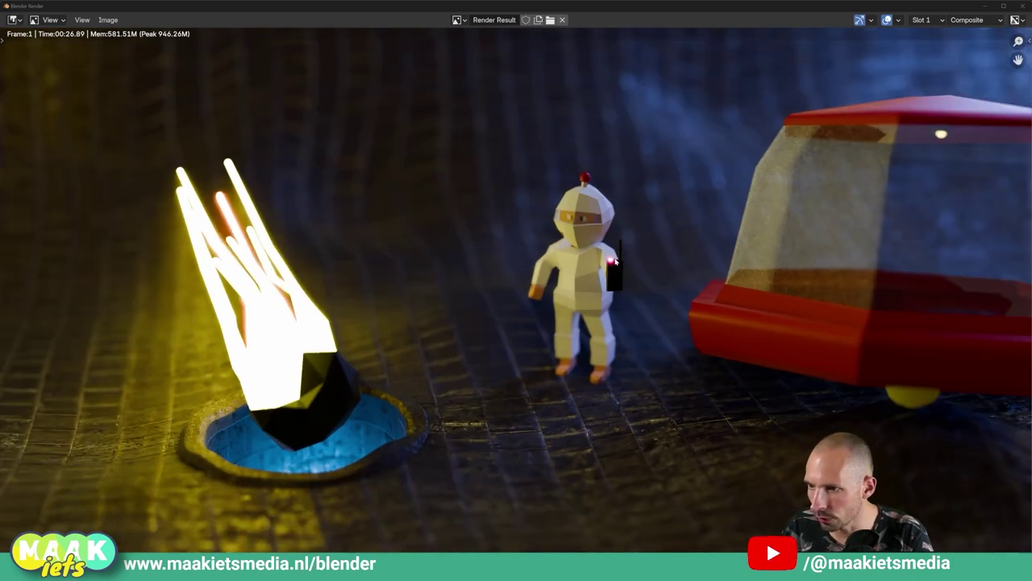
pyautogui.scroll(6, 615, 260)
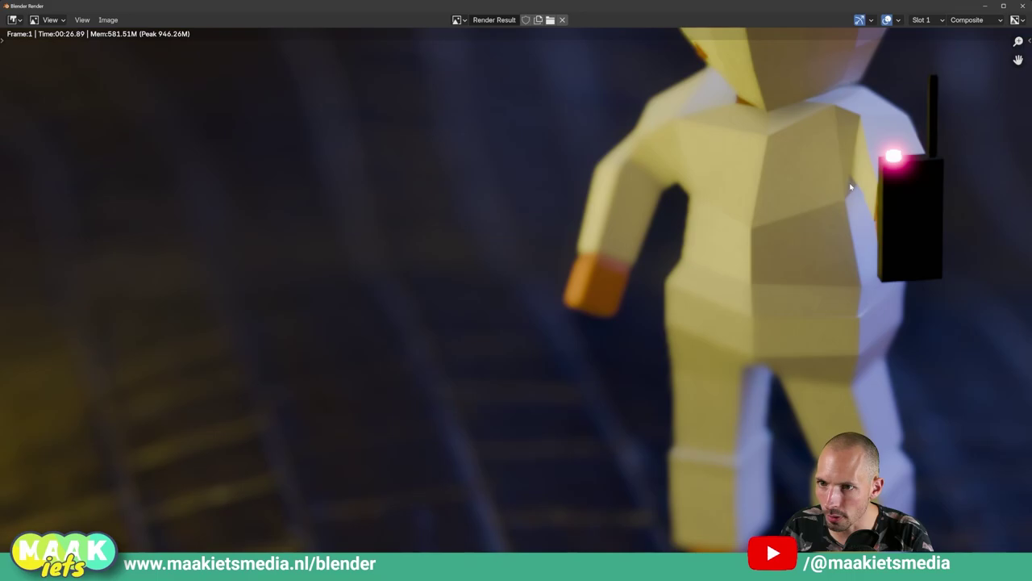
pyautogui.moveTo(850, 187); pyautogui.dragTo(434, 357, button='middle')
pyautogui.scroll(-4, 437, 341)
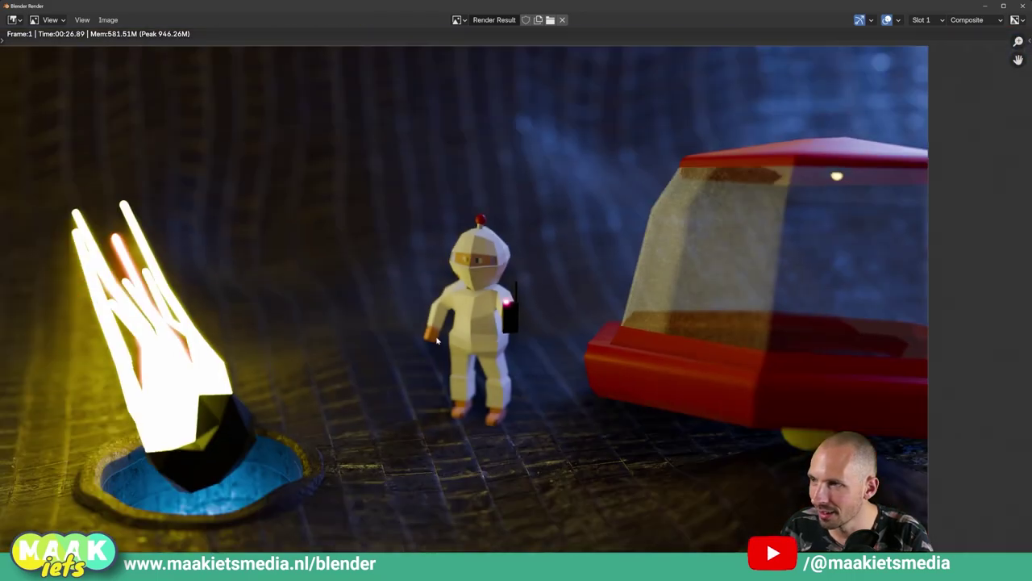
pyautogui.scroll(-2, 436, 341)
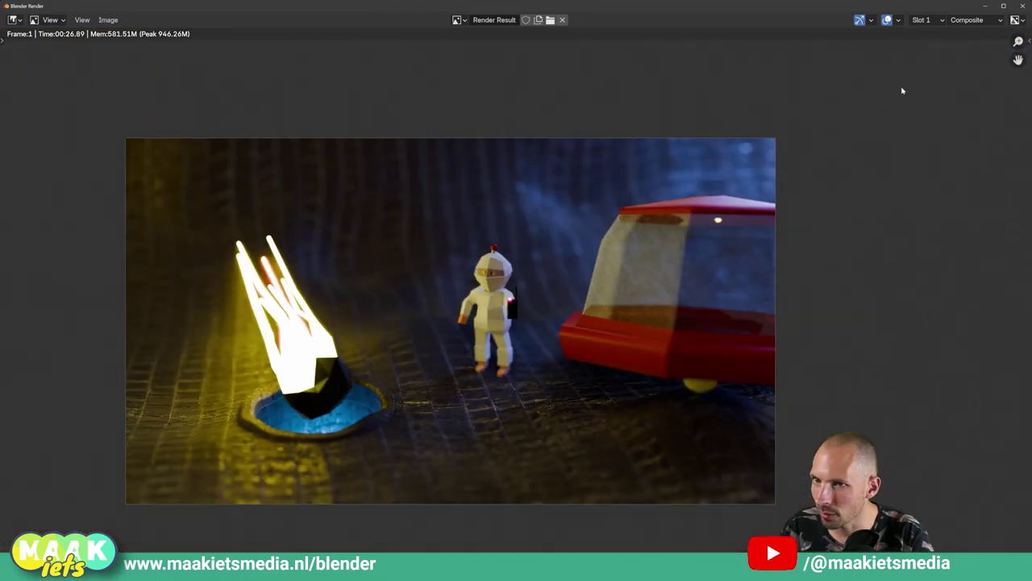
pyautogui.click(1024, 7)
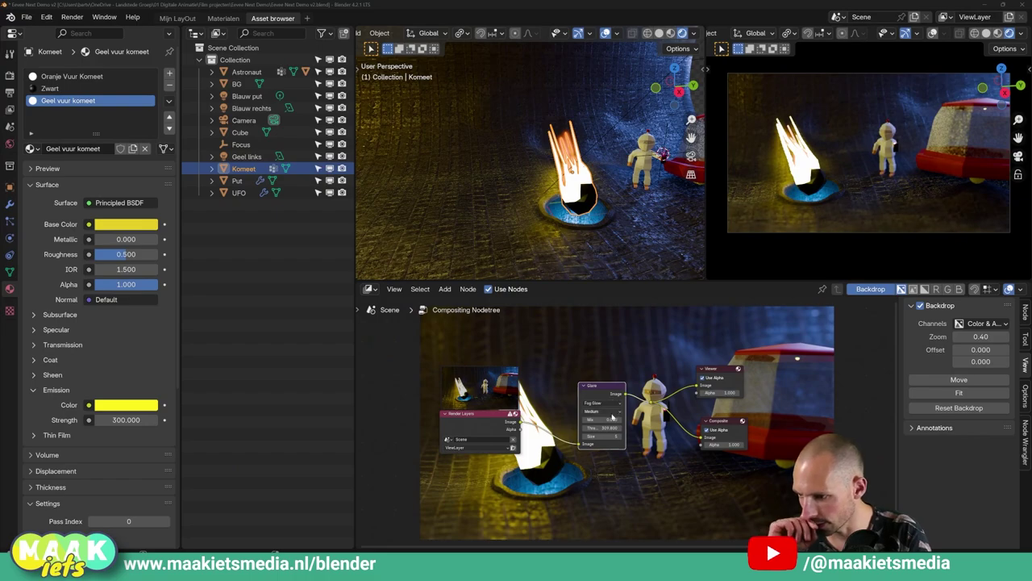
# Shift the Glare and Render Layers nodes slightly, then bring up the Shift+A Add menu.
pyautogui.moveTo(612, 416); pyautogui.dragTo(617, 409)
pyautogui.moveTo(479, 412); pyautogui.dragTo(473, 408)
pyautogui.hotkey('shift', 'a')
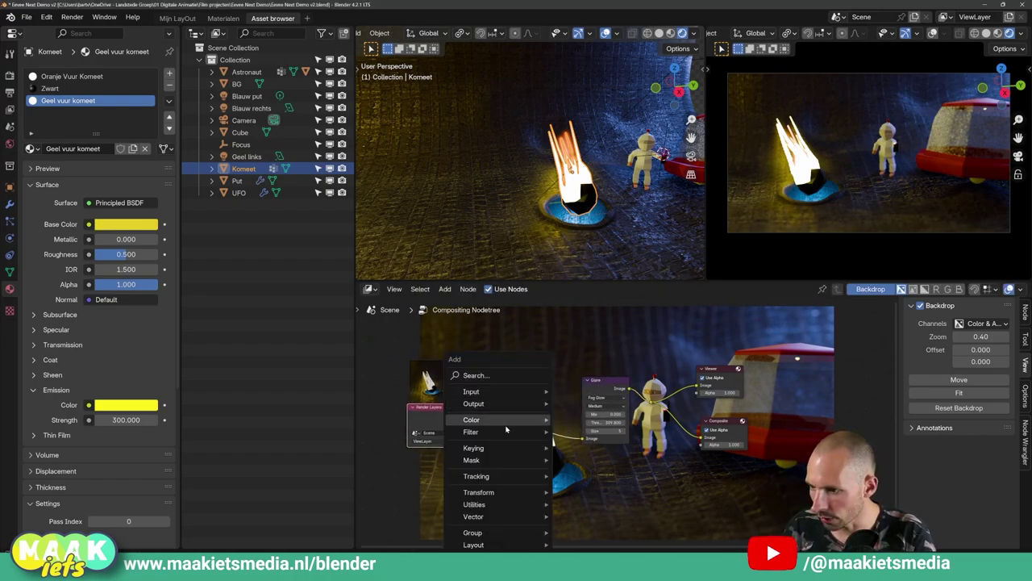